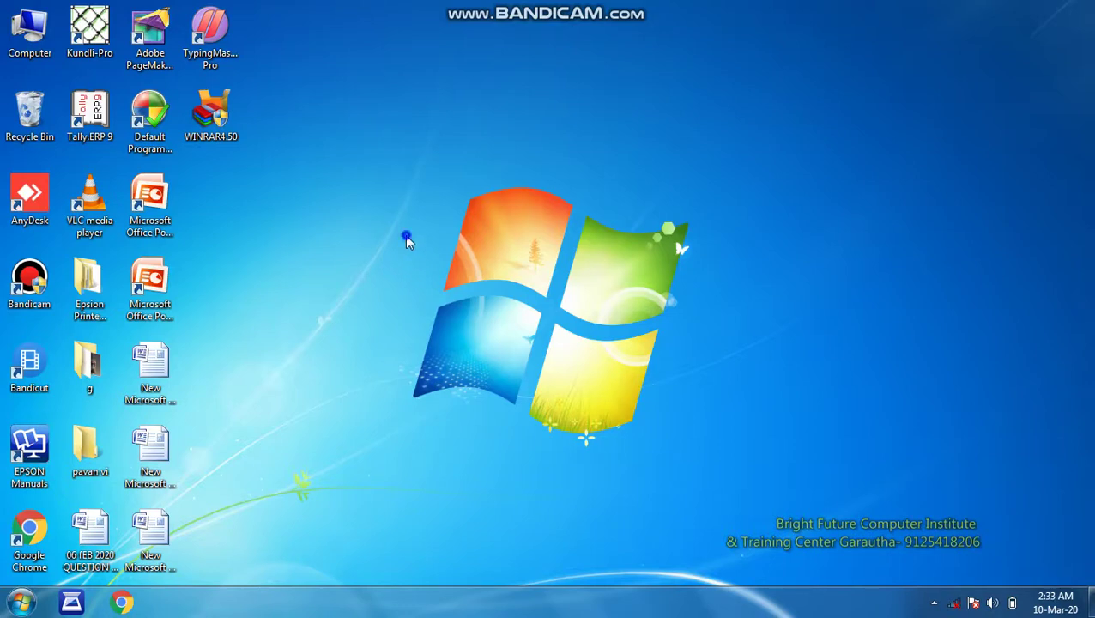
Refresh the desktop, then show All Programs with the Microsoft Office folder expanded
{"action": "right_click", "coordinate": [407, 241]}
{"action": "left_click", "coordinate": [448, 282]}
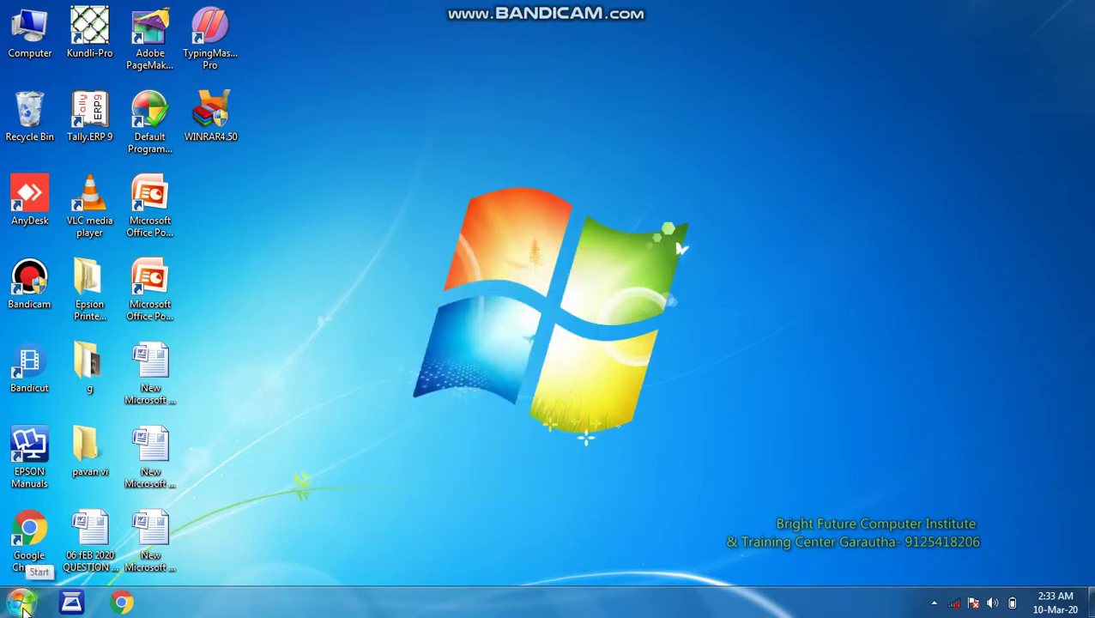
{"action": "left_click", "coordinate": [22, 603]}
{"action": "left_click", "coordinate": [44, 529]}
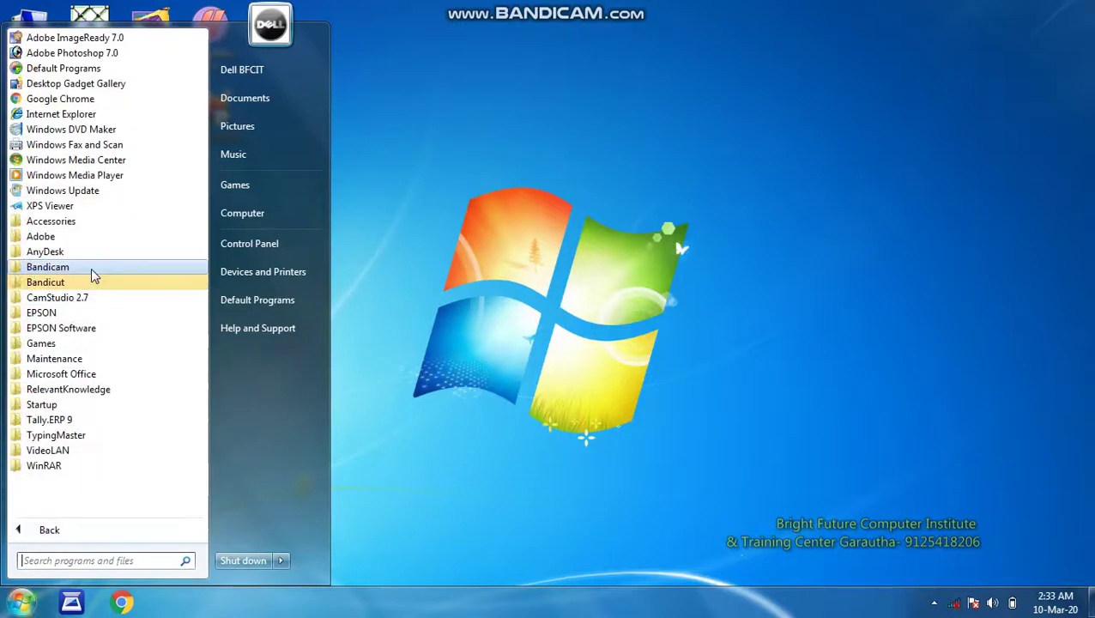
{"action": "left_click", "coordinate": [74, 375]}
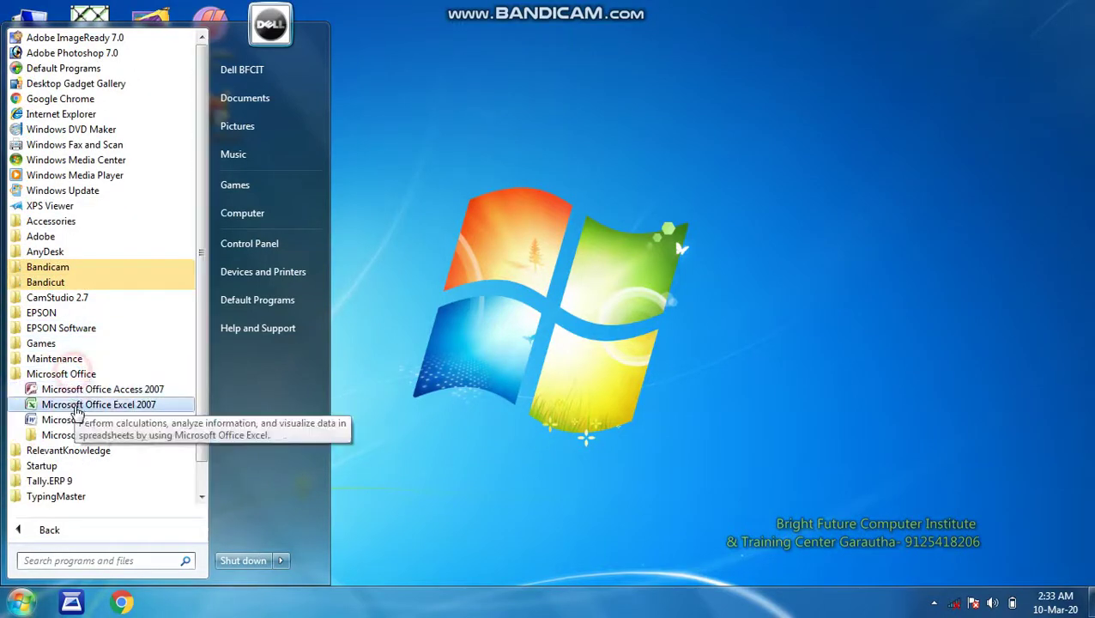
Launch Word 2007 with a blank document, show the Insert ribbon, and place the cursor on the page
{"action": "left_click", "coordinate": [75, 421]}
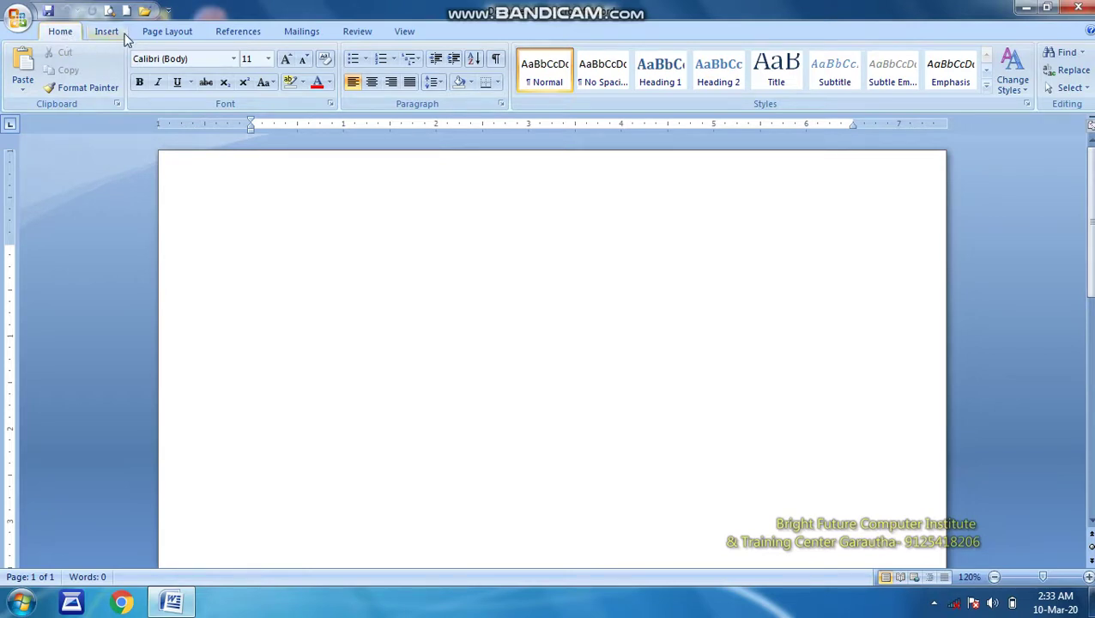
{"action": "left_click", "coordinate": [108, 33]}
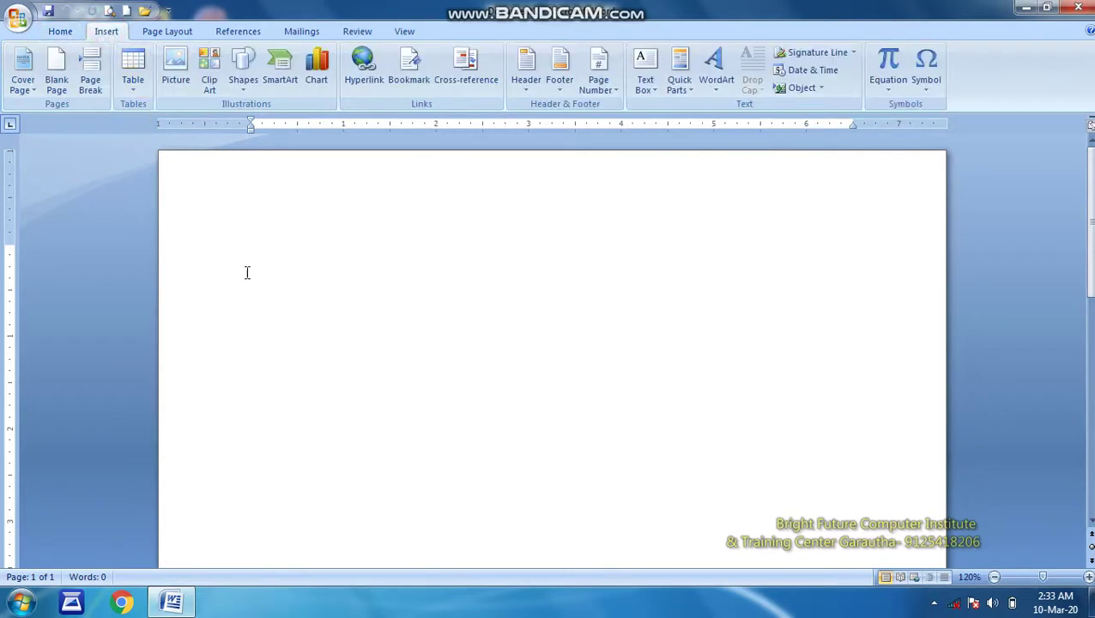
{"action": "left_click", "coordinate": [269, 251]}
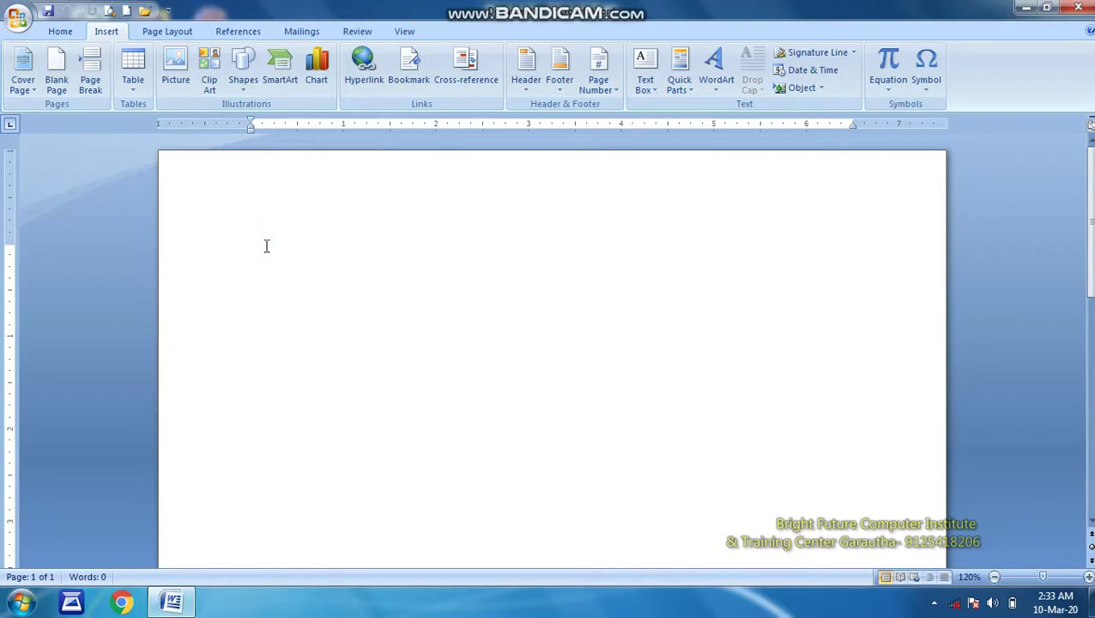
Generate three paragraphs of sample text by entering =rand() on the blank page
{"action": "type", "text": "=rand("}
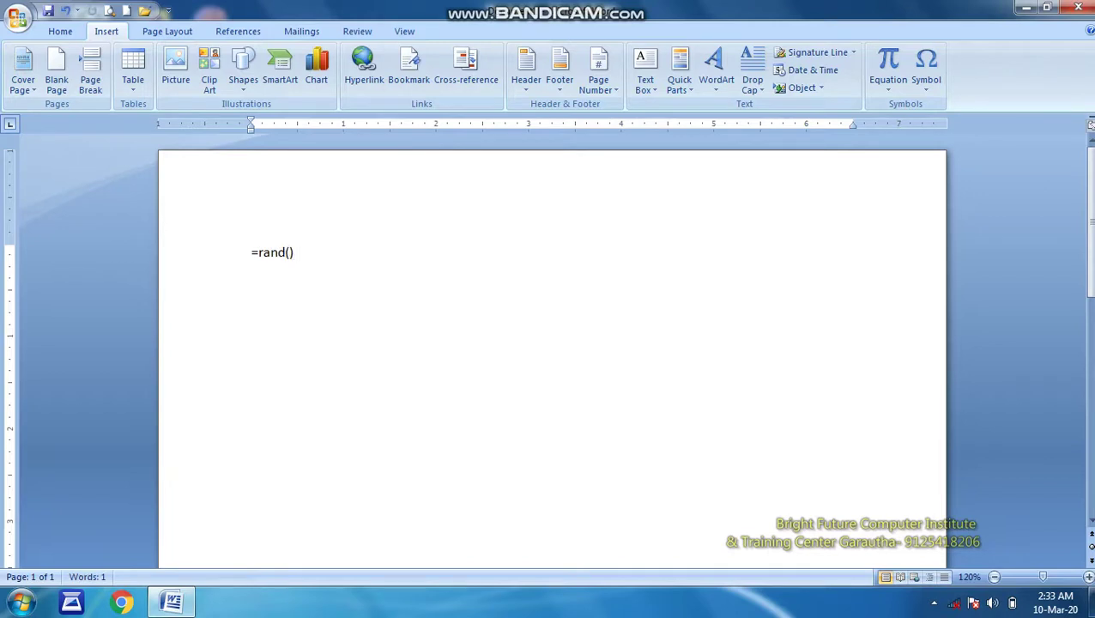
{"action": "key", "text": "Return"}
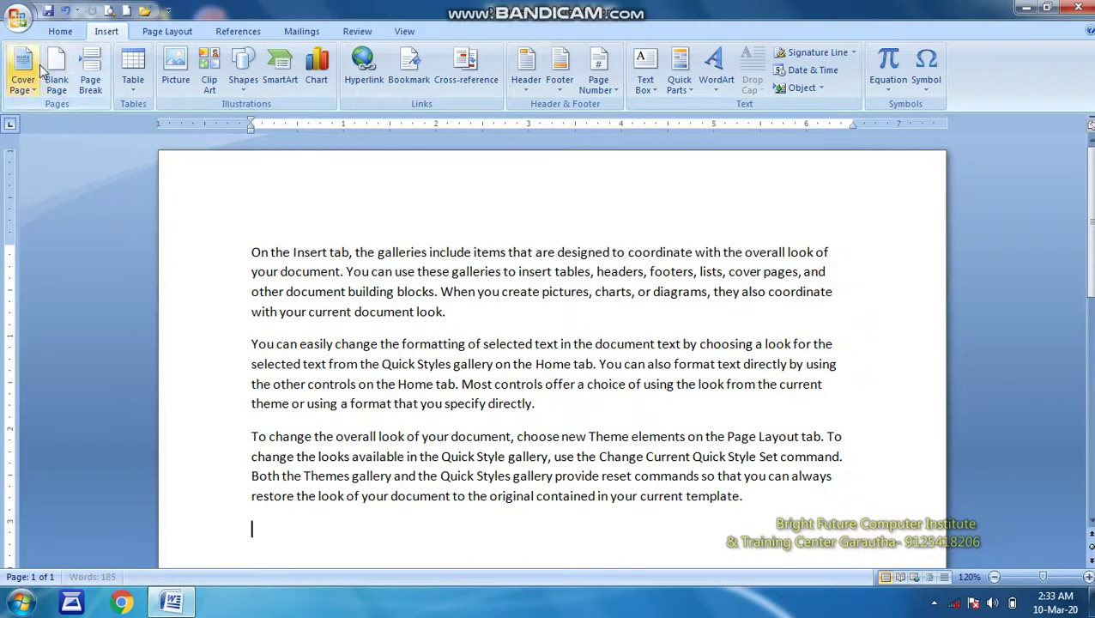
Insert the Transcend cover page before the first paragraph and select its date placeholder
{"action": "left_click", "coordinate": [249, 249]}
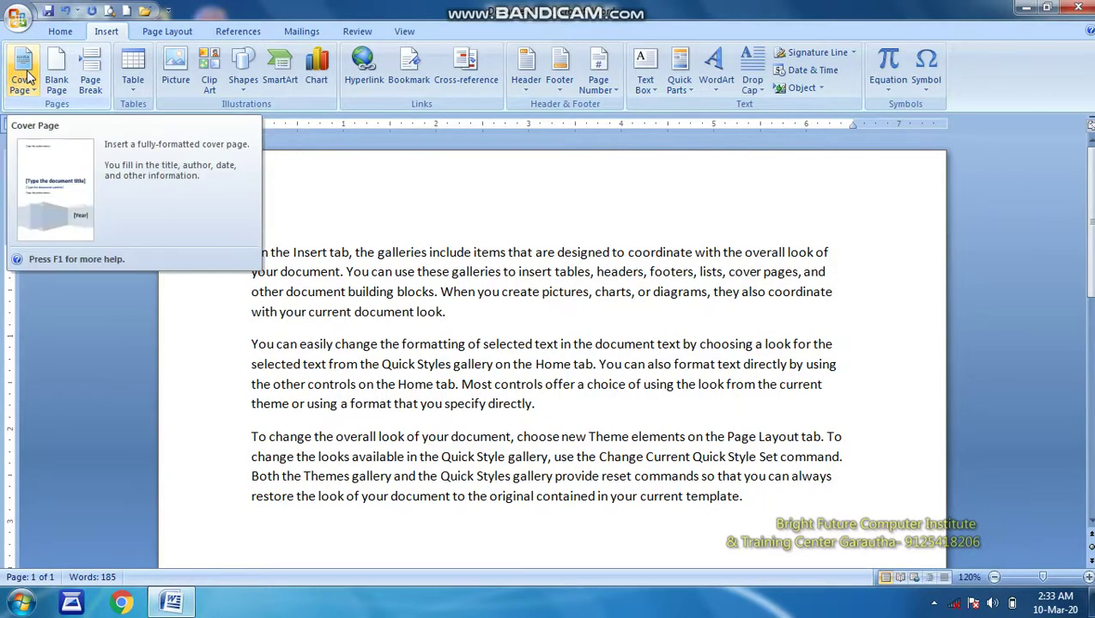
{"action": "left_click", "coordinate": [23, 64]}
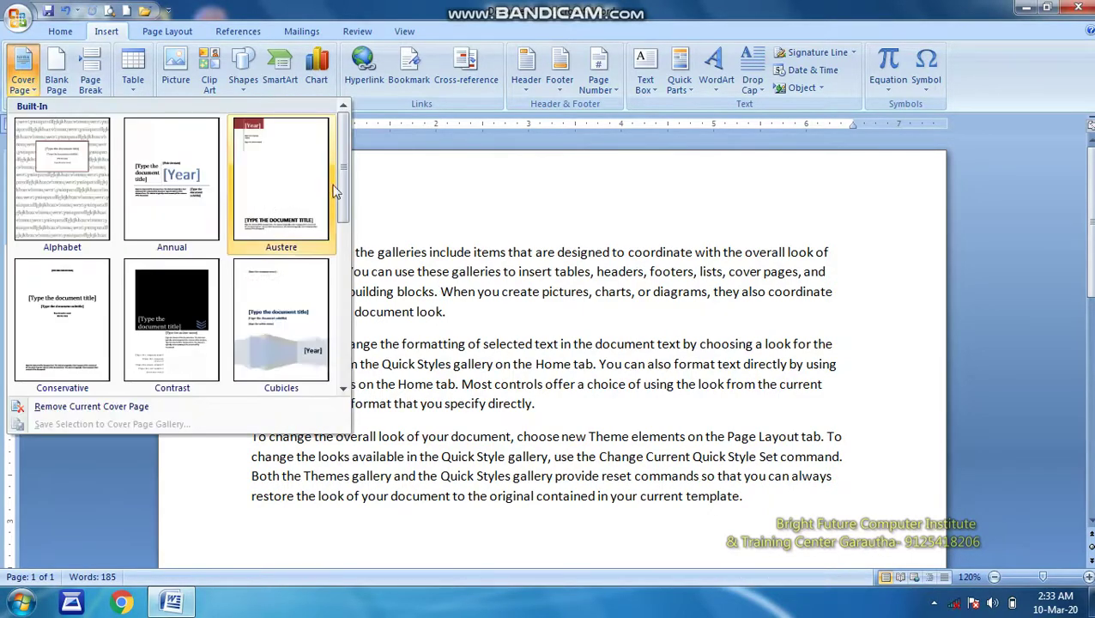
{"action": "left_click_drag", "start_coordinate": [342, 168], "coordinate": [347, 336]}
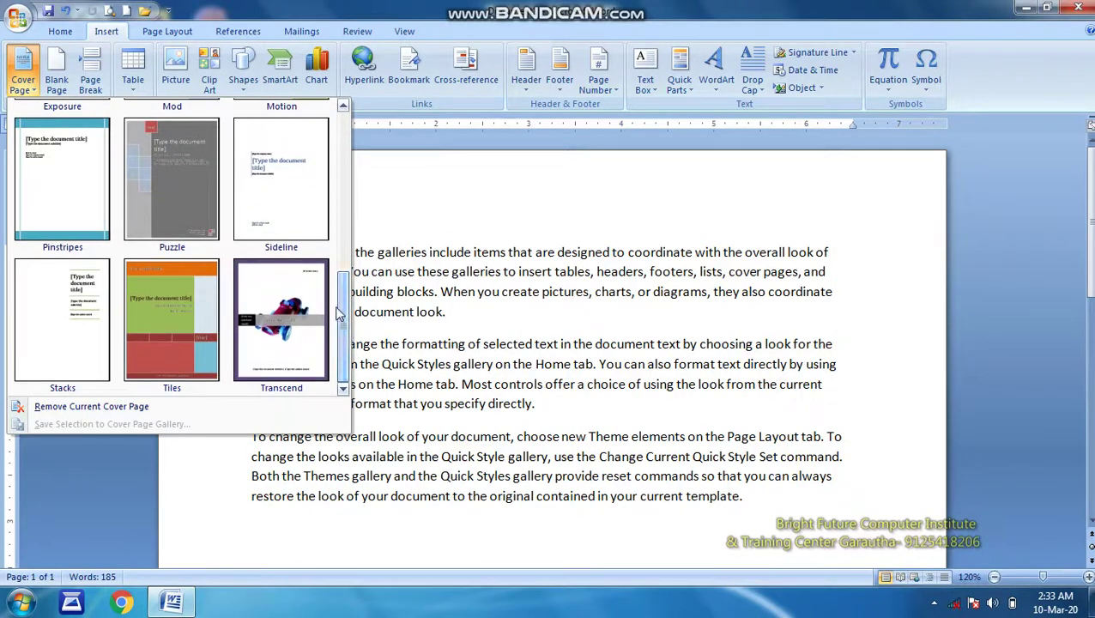
{"action": "left_click", "coordinate": [283, 323]}
{"action": "left_click", "coordinate": [798, 258]}
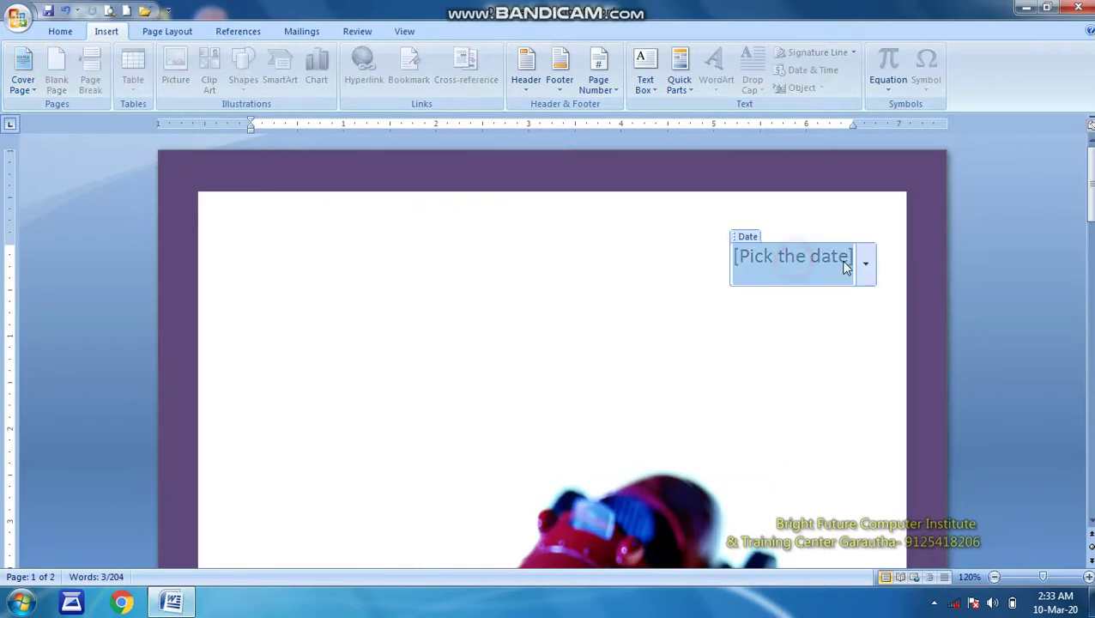
Set the cover date to 3/5/2020 and enter the title 'Fundamental Of Computer'
{"action": "left_click", "coordinate": [865, 263]}
{"action": "left_click", "coordinate": [820, 331]}
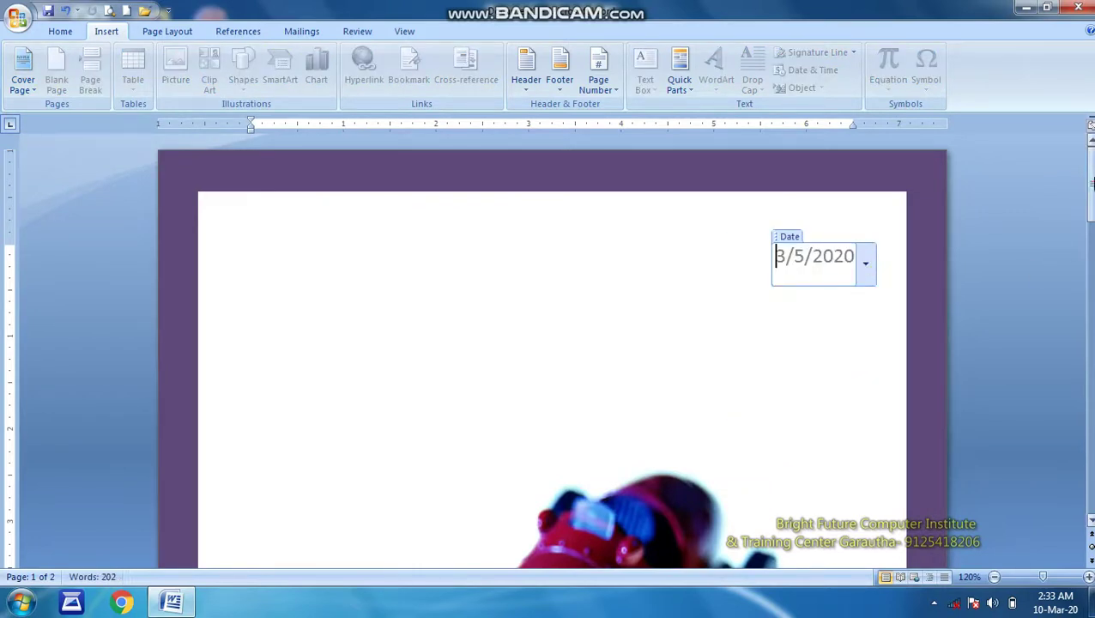
{"action": "left_click_drag", "start_coordinate": [1092, 182], "coordinate": [1091, 214]}
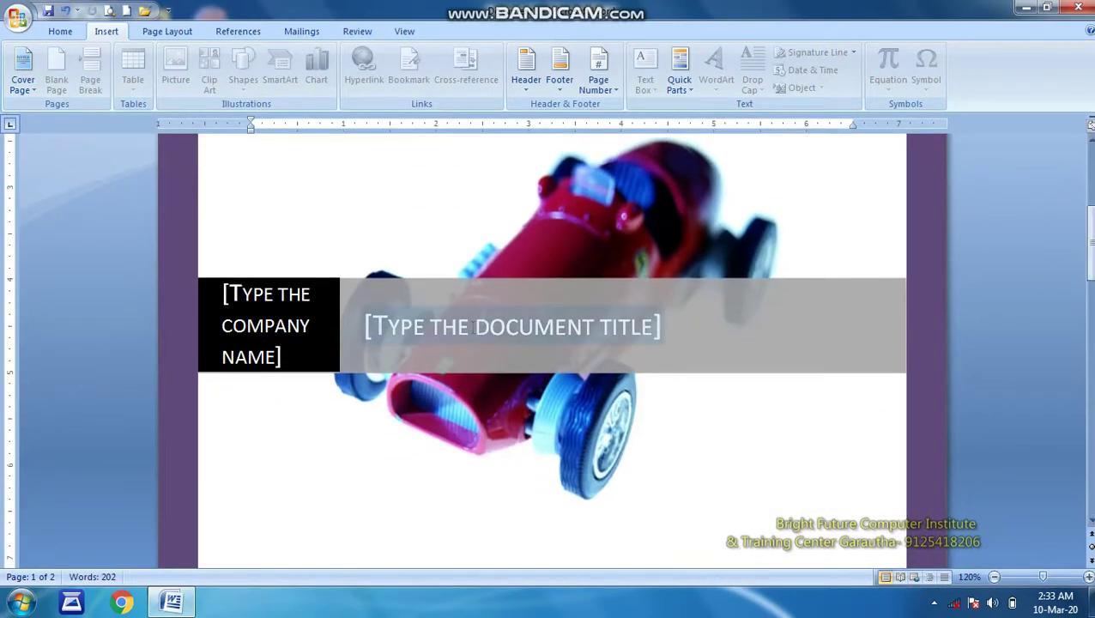
{"action": "left_click", "coordinate": [471, 327]}
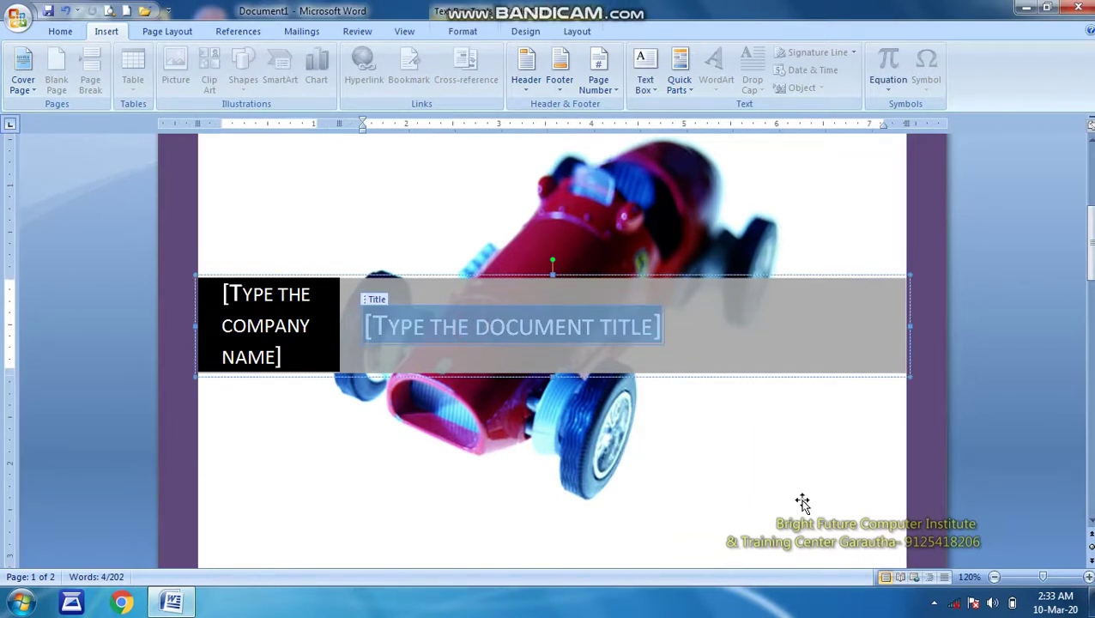
{"action": "type", "text": "Funda"}
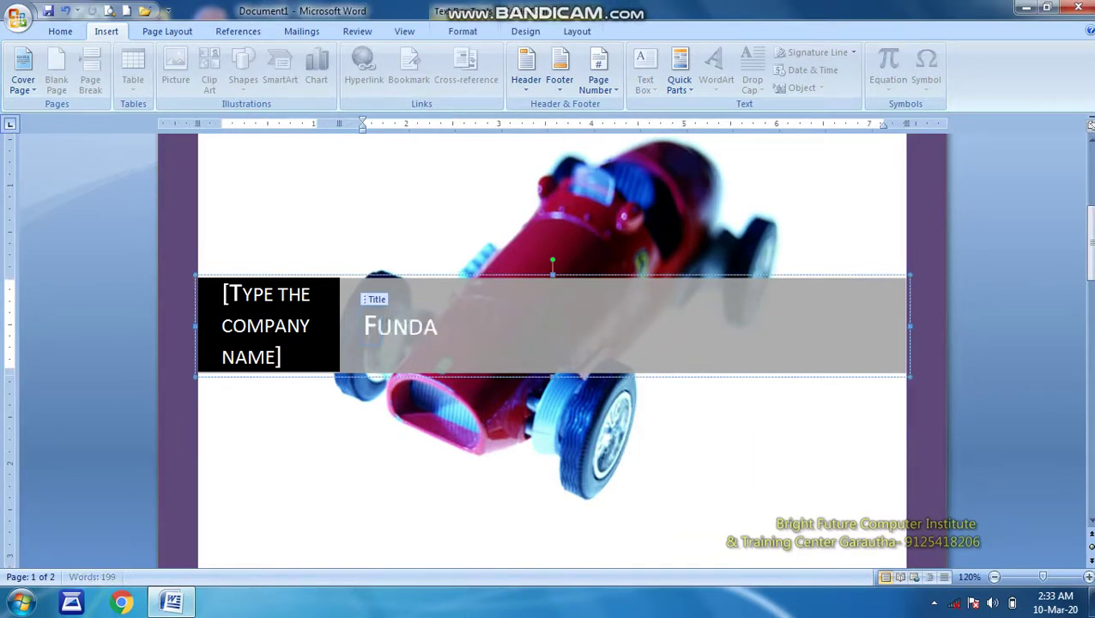
{"action": "type", "text": "menta"}
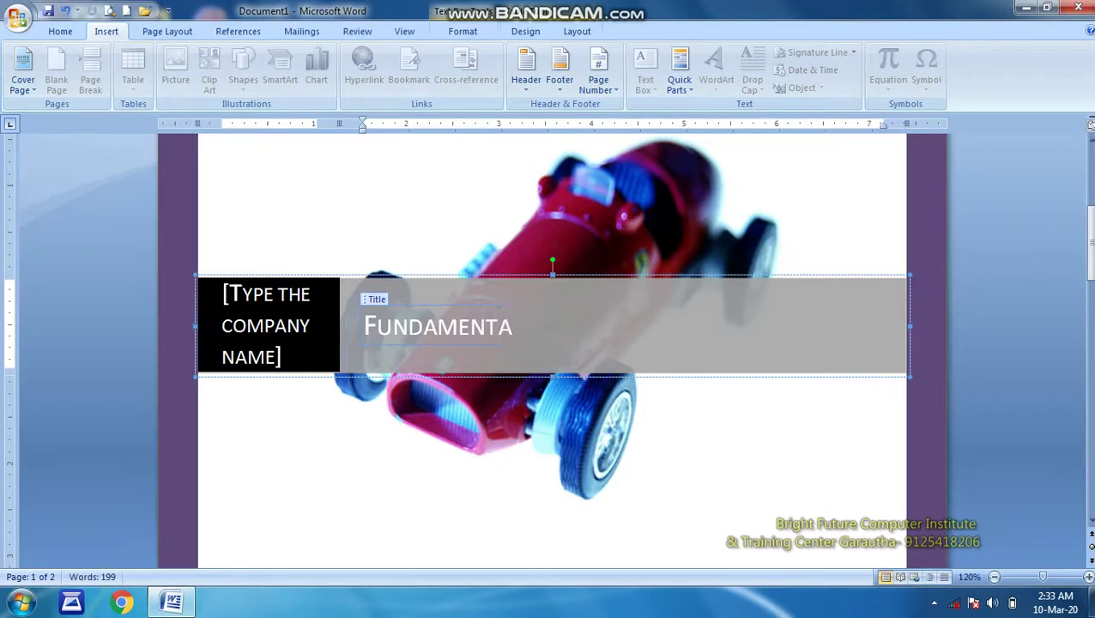
{"action": "type", "text": "l Odf"}
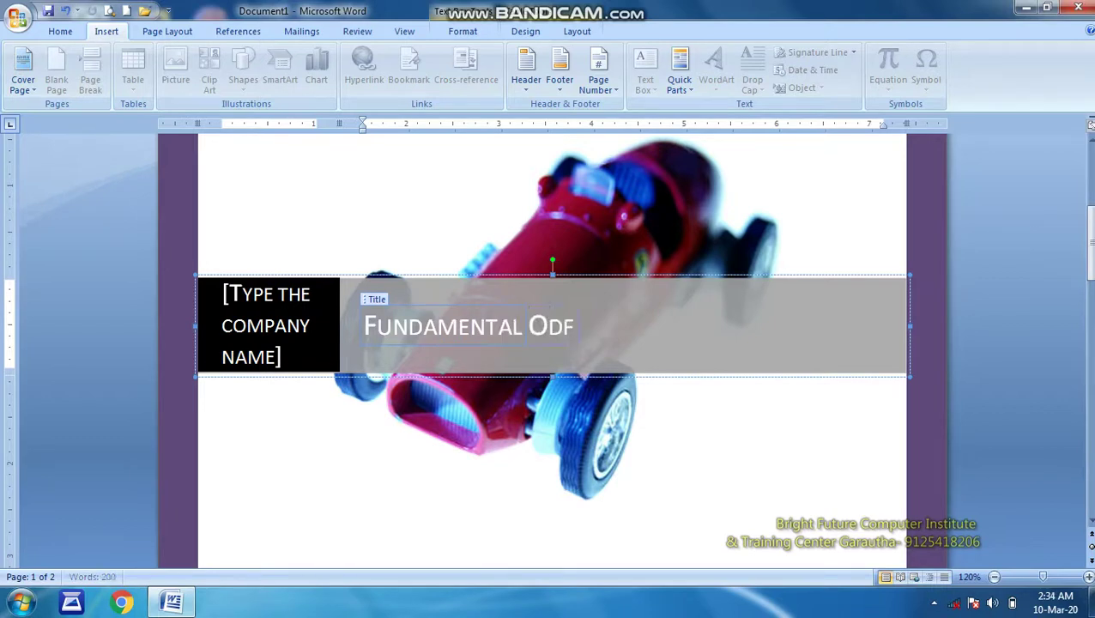
{"action": "key", "text": "BackSpace"}
{"action": "key", "text": "BackSpace"}
{"action": "type", "text": "f"}
{"action": "type", "text": " Compute"}
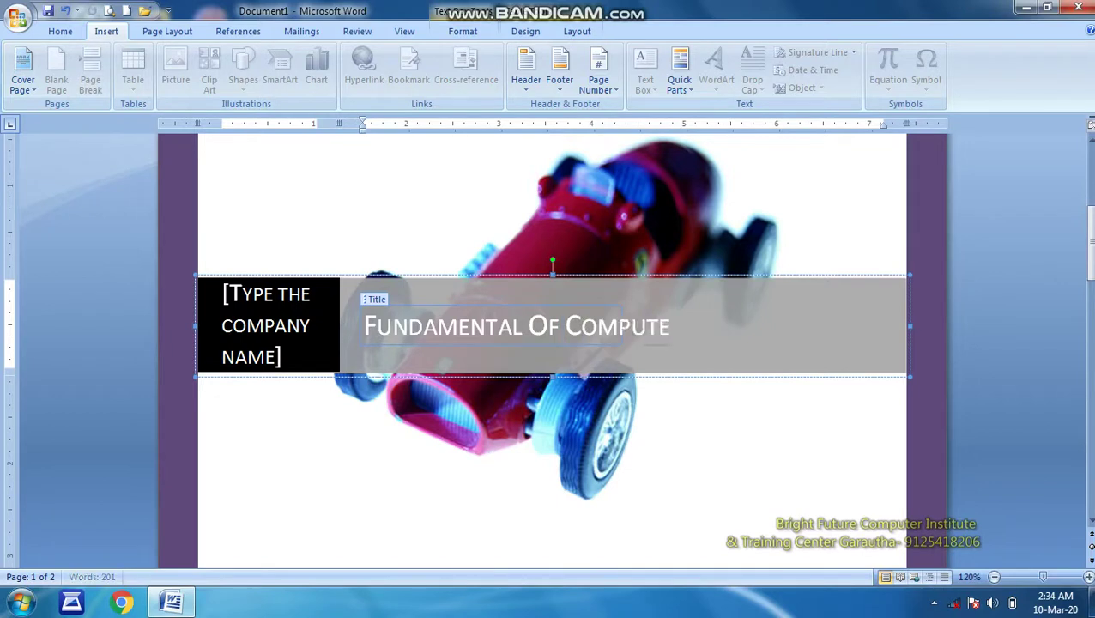
{"action": "type", "text": "r"}
Enter BFCIT as the company name and begin the subtitle with 'Th'
{"action": "left_click", "coordinate": [305, 328]}
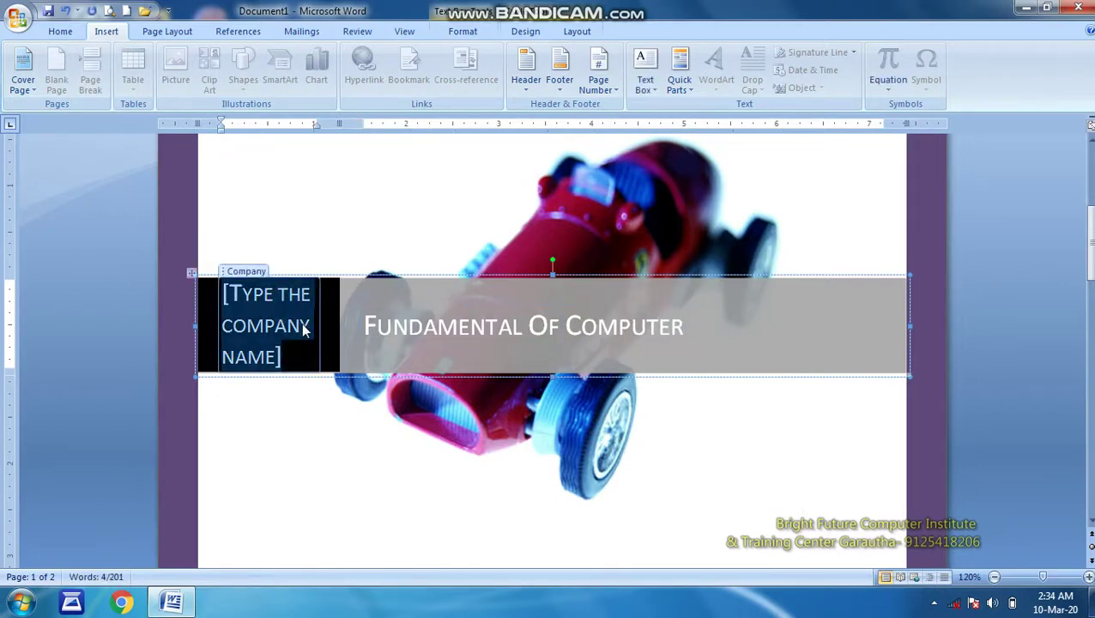
{"action": "type", "text": "B"}
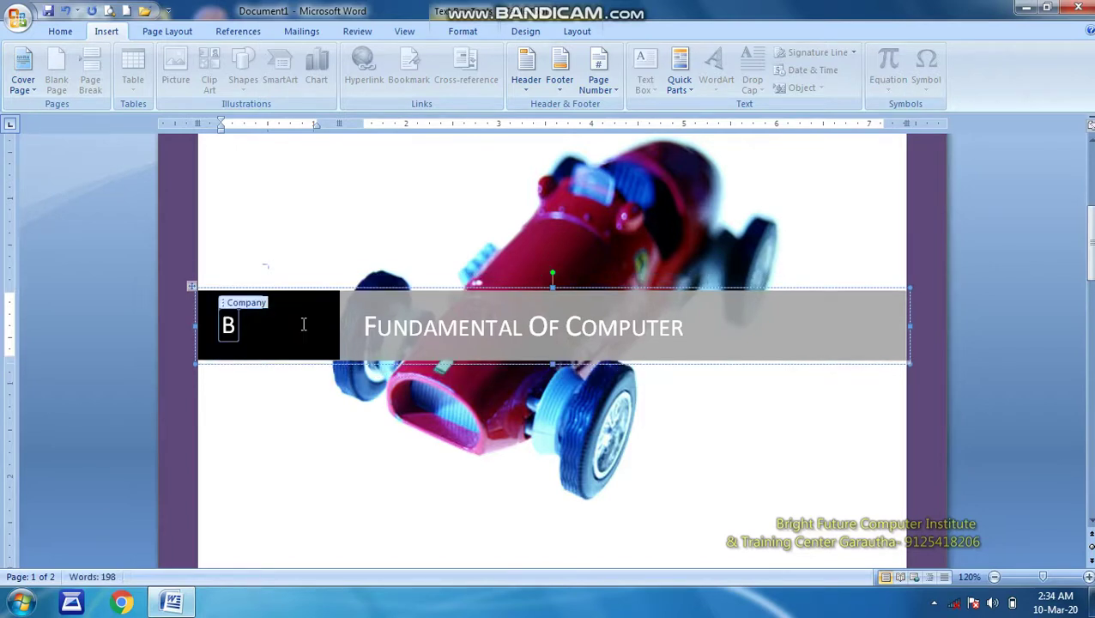
{"action": "type", "text": "FCIT"}
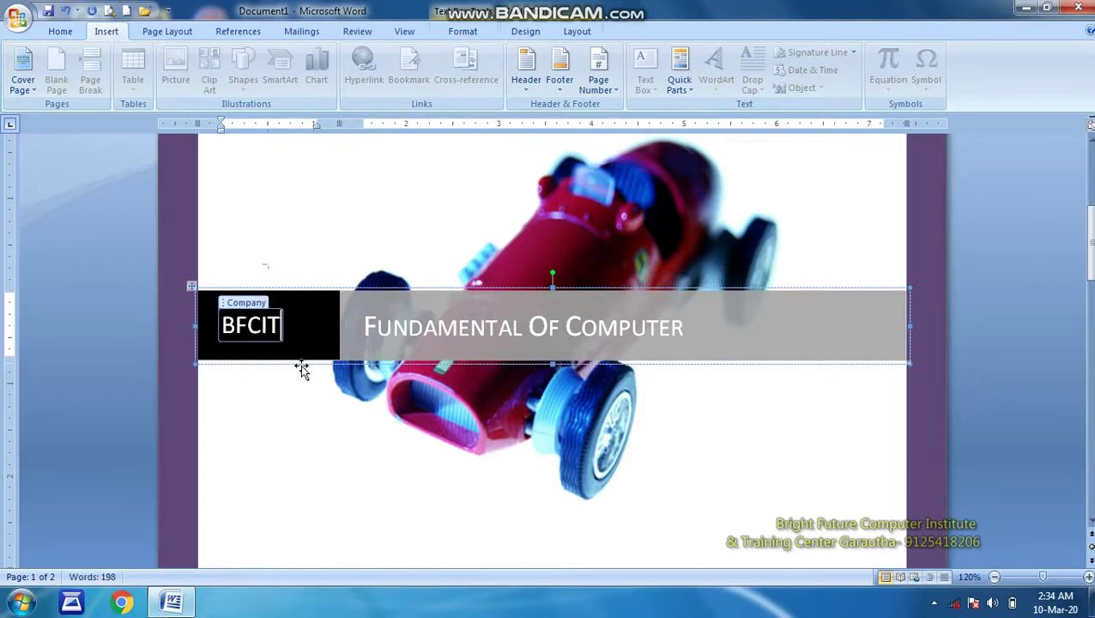
{"action": "scroll", "coordinate": [343, 378], "scroll_direction": "down", "scroll_amount": 5}
{"action": "scroll", "coordinate": [395, 391], "scroll_direction": "down", "scroll_amount": 1}
{"action": "left_click", "coordinate": [438, 408]}
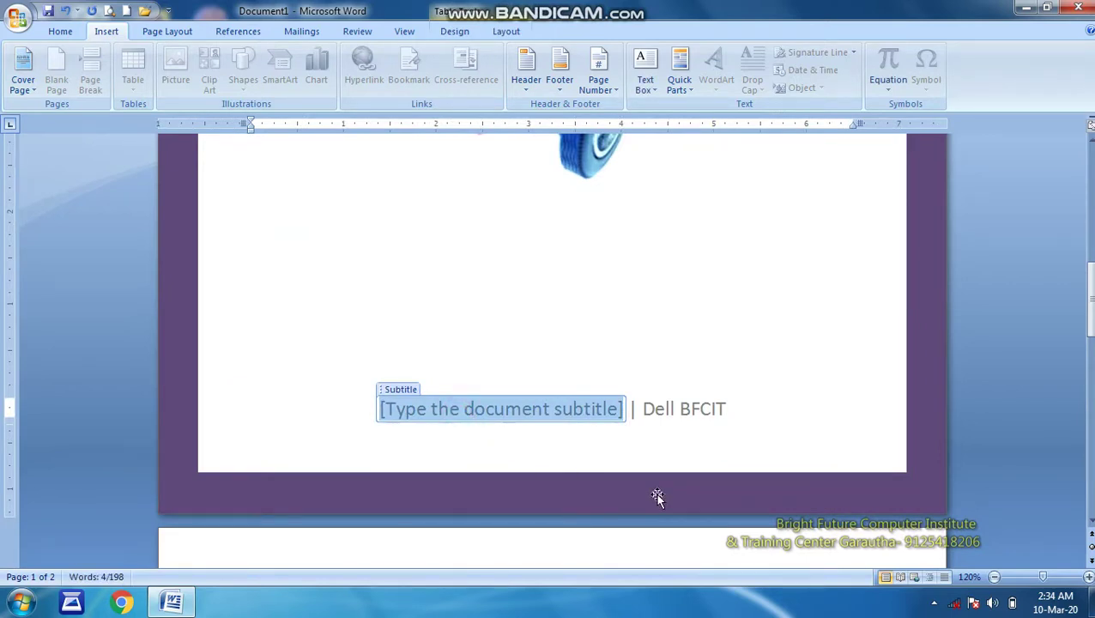
{"action": "type", "text": "Th"}
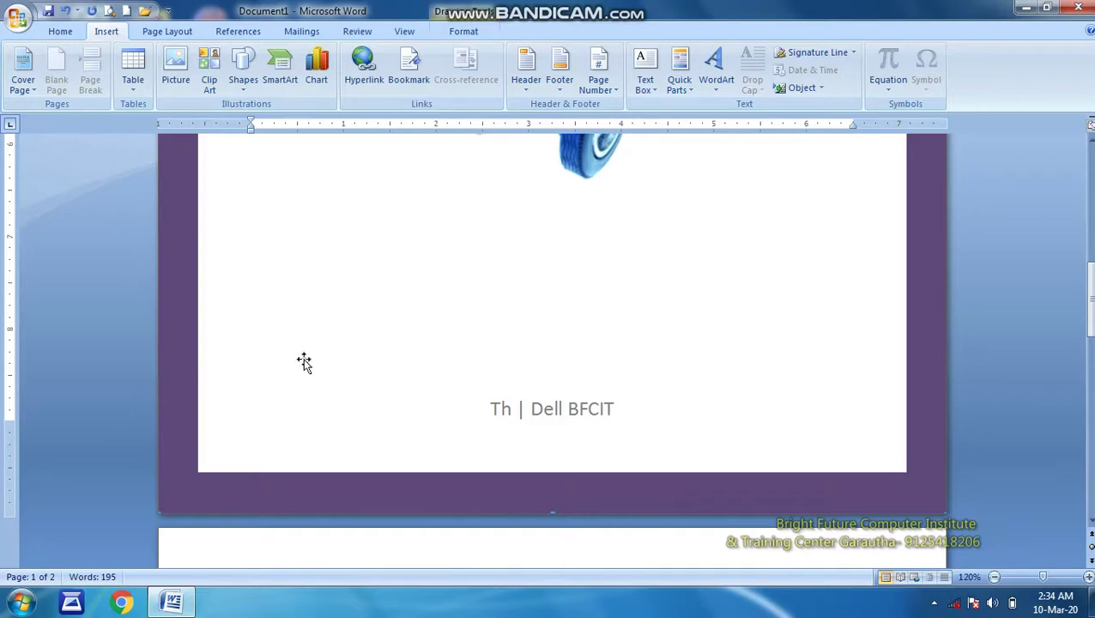
{"action": "left_click", "coordinate": [403, 378]}
{"action": "scroll", "coordinate": [596, 337], "scroll_direction": "up", "scroll_amount": 4}
{"action": "scroll", "coordinate": [597, 337], "scroll_direction": "up", "scroll_amount": 3}
Remove the current Transcend cover page from the document
{"action": "scroll", "coordinate": [596, 334], "scroll_direction": "up", "scroll_amount": 4}
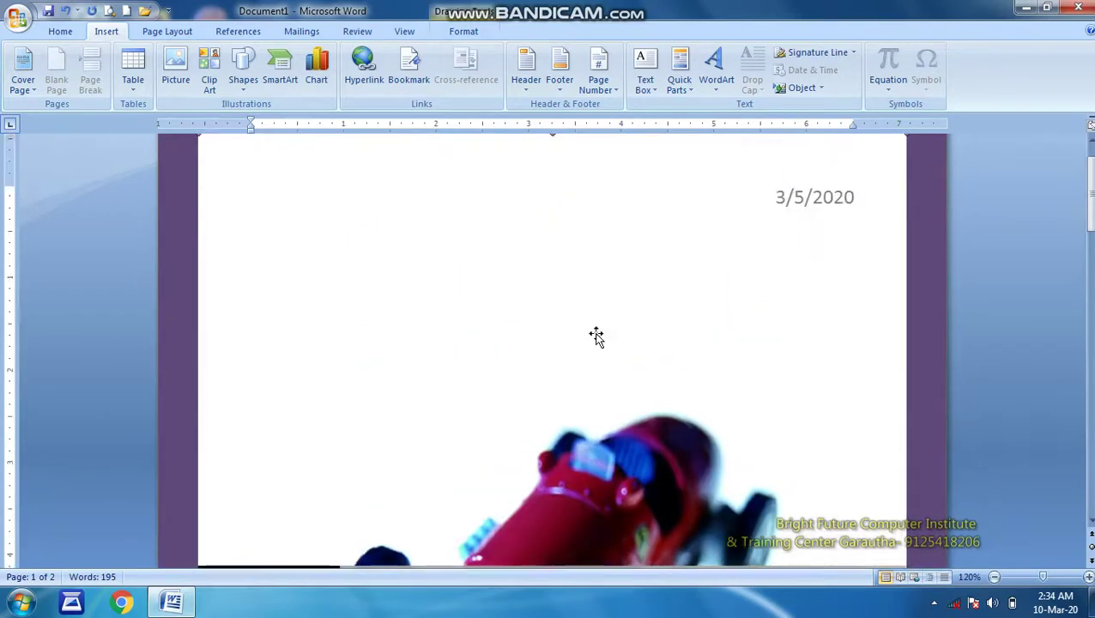
{"action": "scroll", "coordinate": [596, 334], "scroll_direction": "up", "scroll_amount": 1}
{"action": "scroll", "coordinate": [596, 335], "scroll_direction": "down", "scroll_amount": 5}
{"action": "scroll", "coordinate": [598, 327], "scroll_direction": "down", "scroll_amount": 5}
{"action": "scroll", "coordinate": [599, 327], "scroll_direction": "down", "scroll_amount": 5}
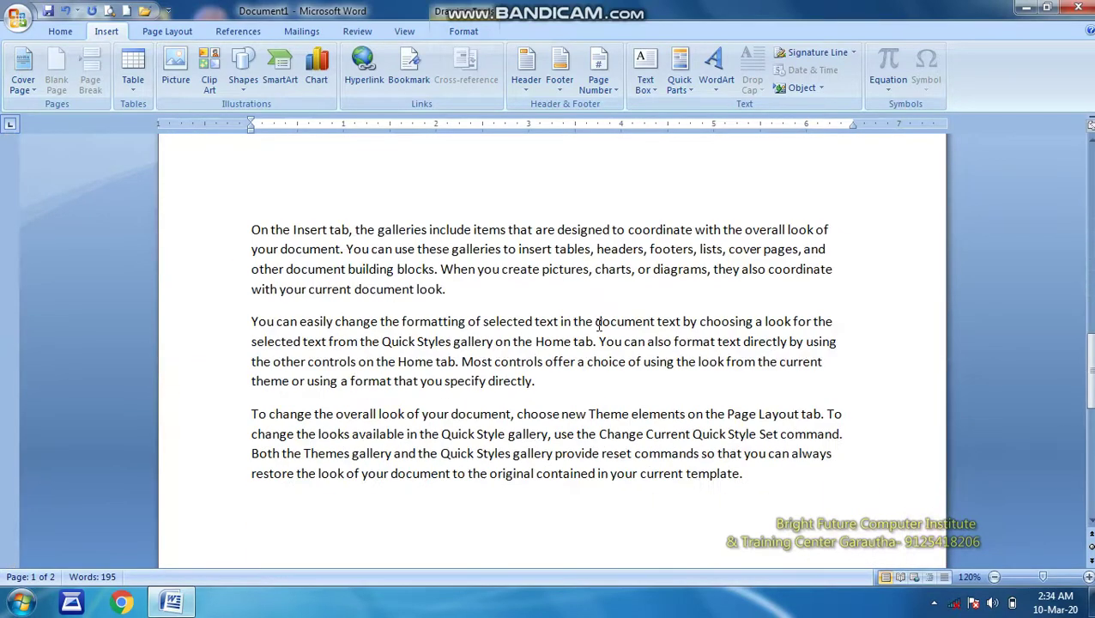
{"action": "scroll", "coordinate": [598, 327], "scroll_direction": "up", "scroll_amount": 4}
{"action": "scroll", "coordinate": [598, 327], "scroll_direction": "down", "scroll_amount": 2}
{"action": "scroll", "coordinate": [598, 325], "scroll_direction": "down", "scroll_amount": 3}
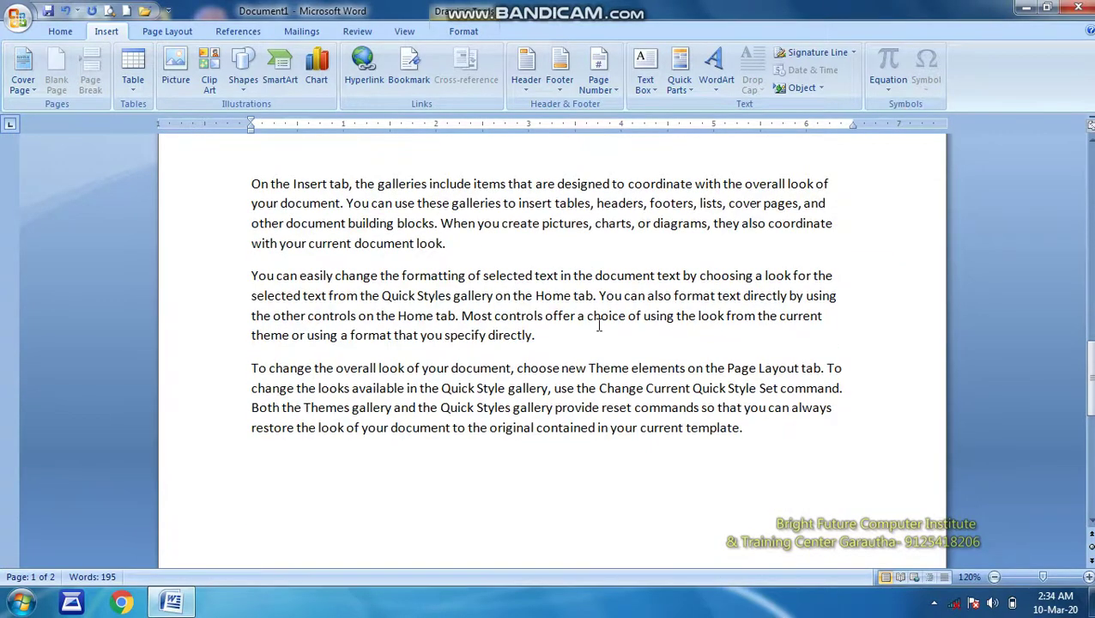
{"action": "scroll", "coordinate": [594, 324], "scroll_direction": "up", "scroll_amount": 5}
{"action": "scroll", "coordinate": [594, 325], "scroll_direction": "up", "scroll_amount": 4}
{"action": "scroll", "coordinate": [558, 309], "scroll_direction": "up", "scroll_amount": 5}
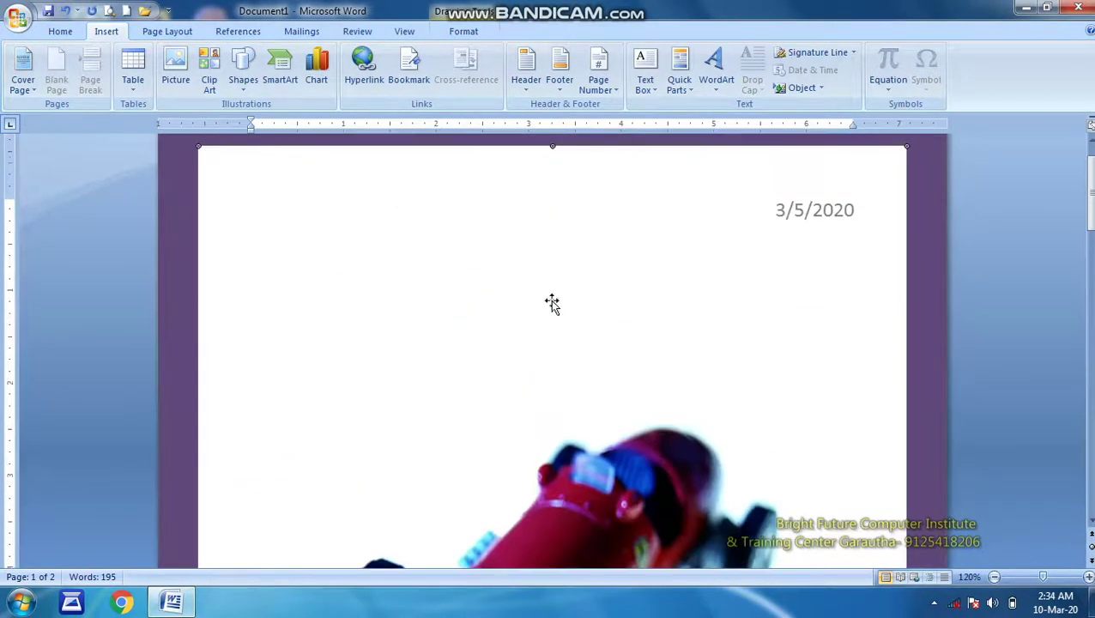
{"action": "left_click", "coordinate": [33, 81]}
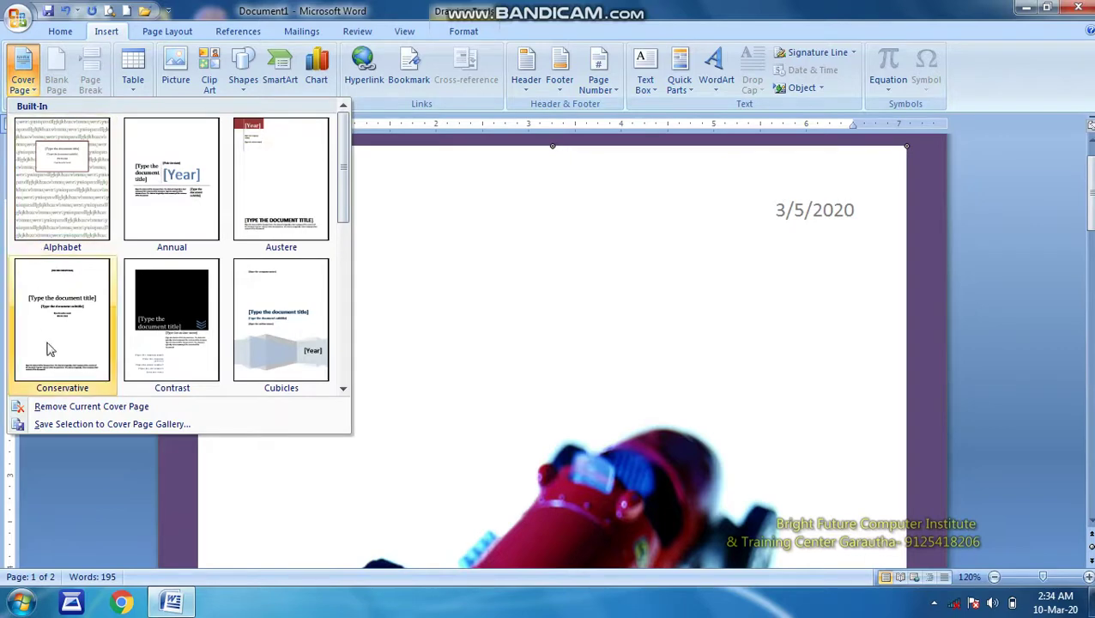
{"action": "left_click", "coordinate": [85, 409]}
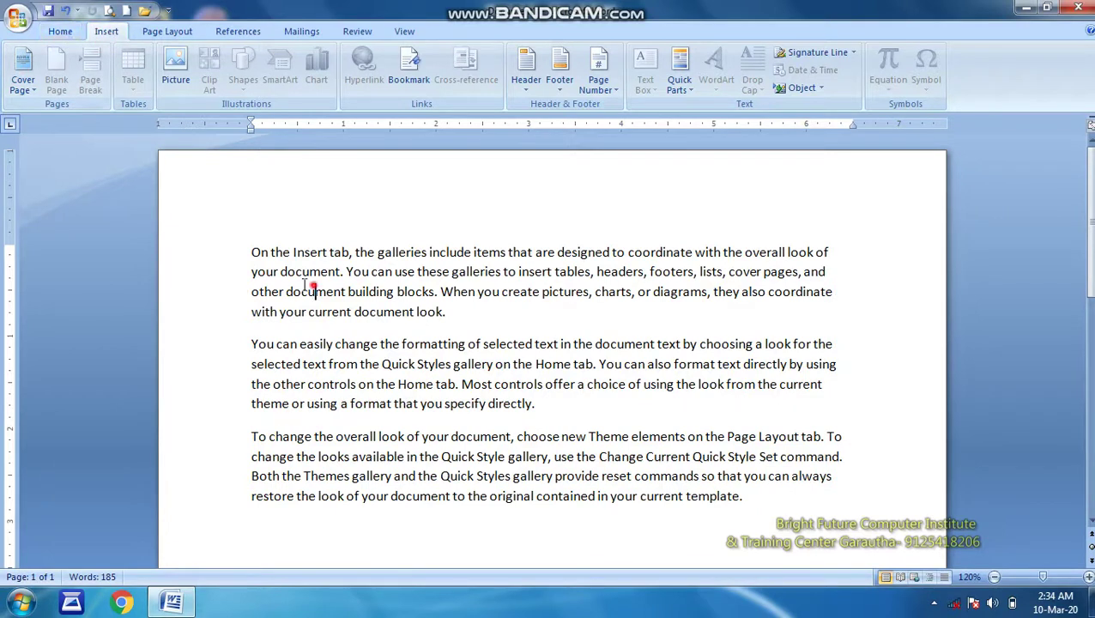
{"action": "left_click_drag", "start_coordinate": [307, 292], "coordinate": [316, 292]}
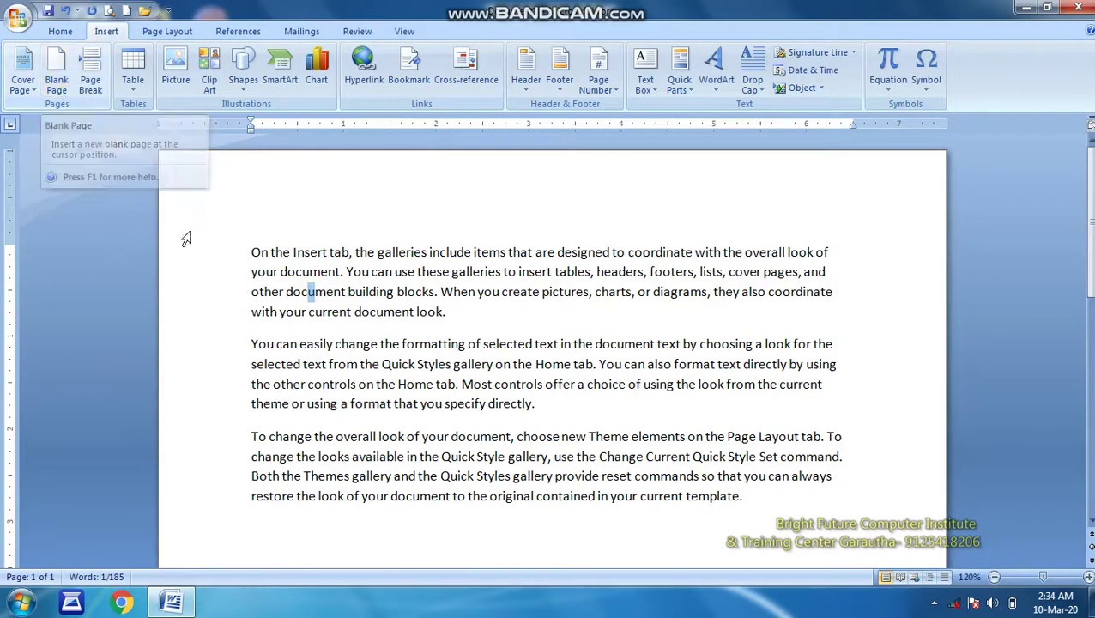
{"action": "left_click", "coordinate": [251, 251]}
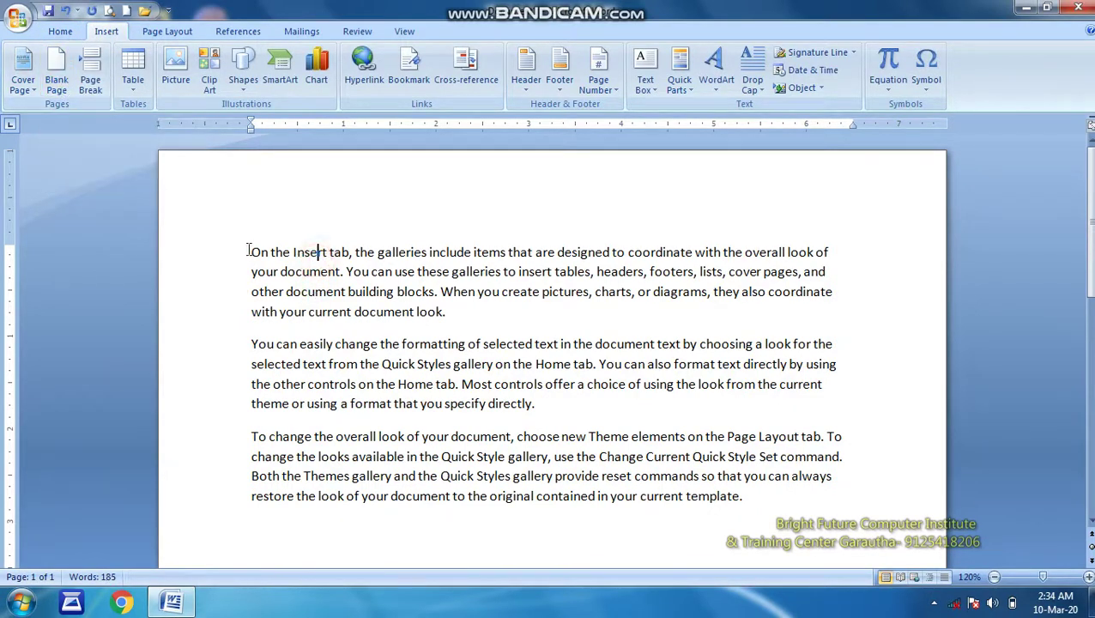
{"action": "left_click", "coordinate": [743, 496]}
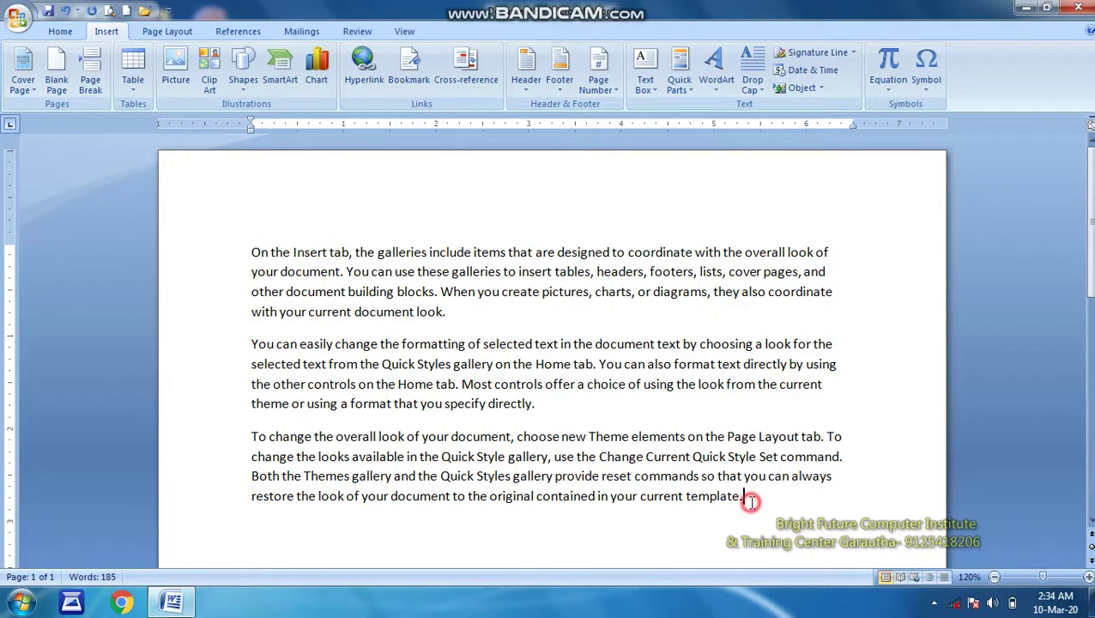
{"action": "left_click", "coordinate": [251, 251]}
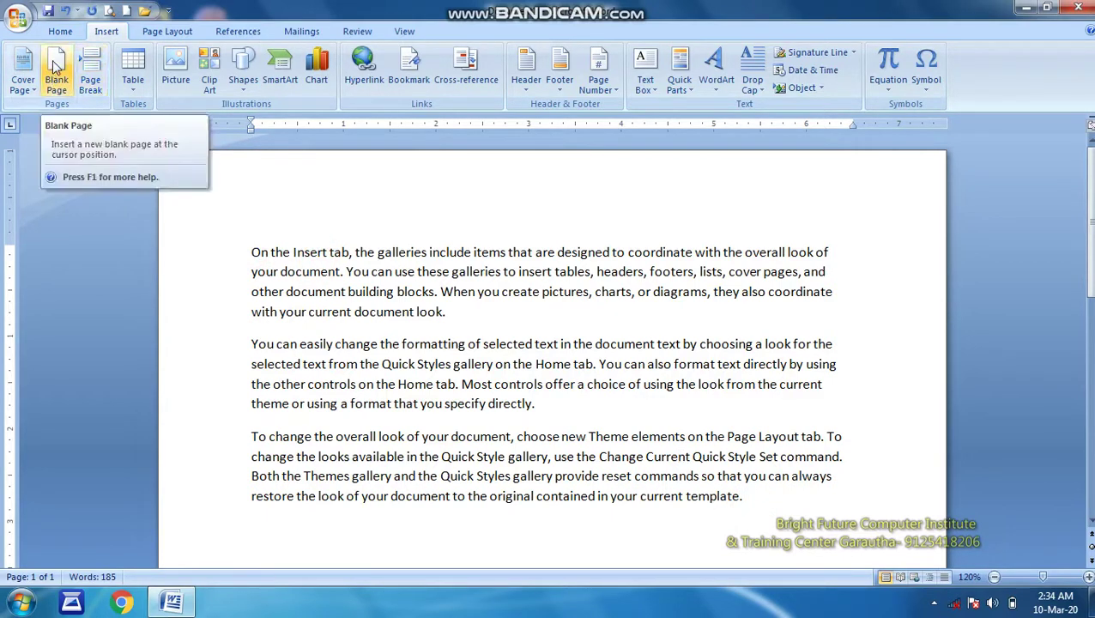
{"action": "left_click", "coordinate": [447, 312]}
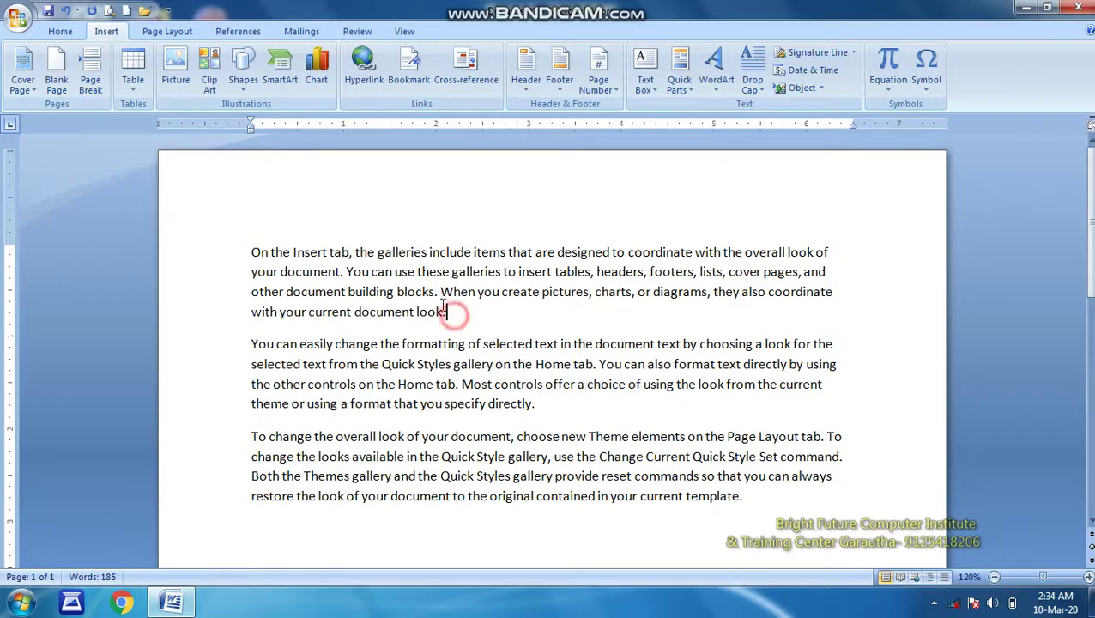
{"action": "left_click", "coordinate": [435, 342]}
{"action": "left_click", "coordinate": [436, 310]}
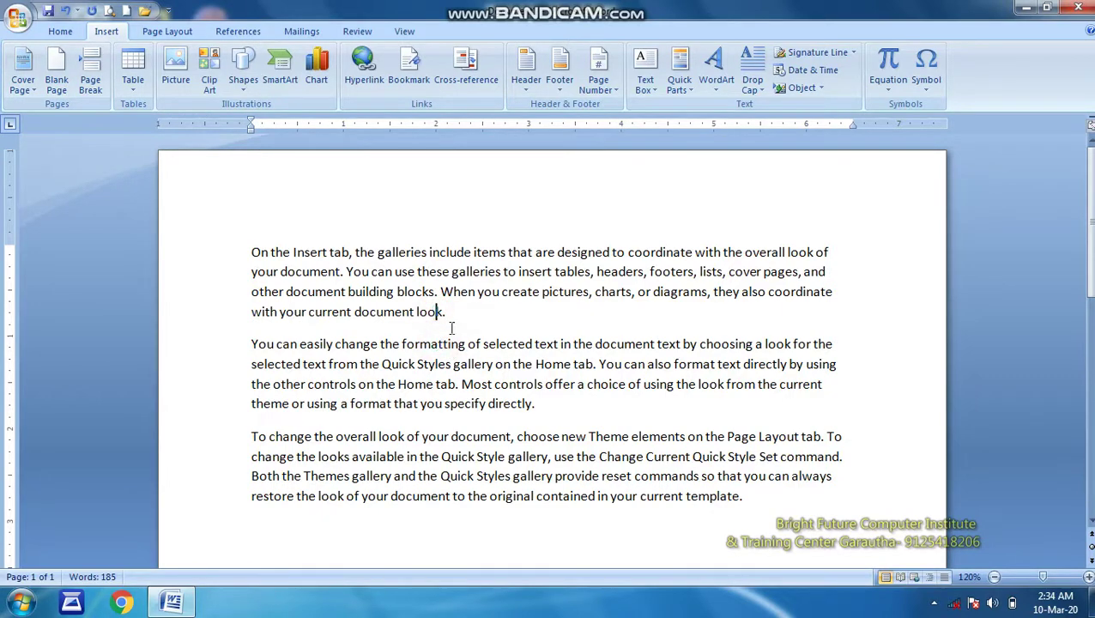
{"action": "left_click_drag", "start_coordinate": [256, 344], "coordinate": [390, 364]}
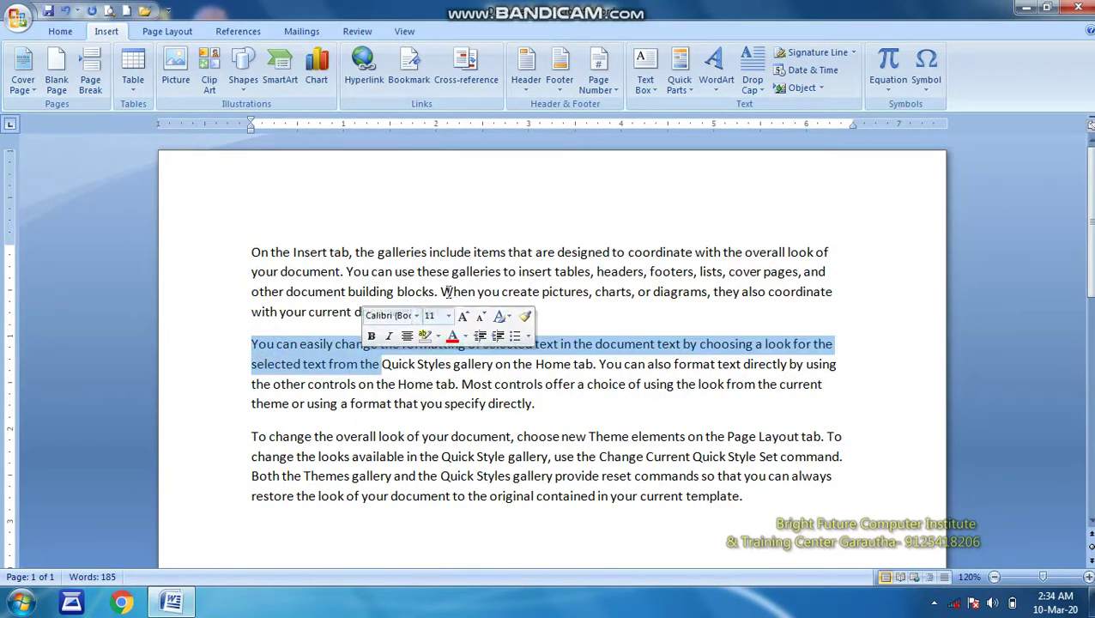
{"action": "left_click", "coordinate": [444, 291]}
{"action": "left_click", "coordinate": [454, 320]}
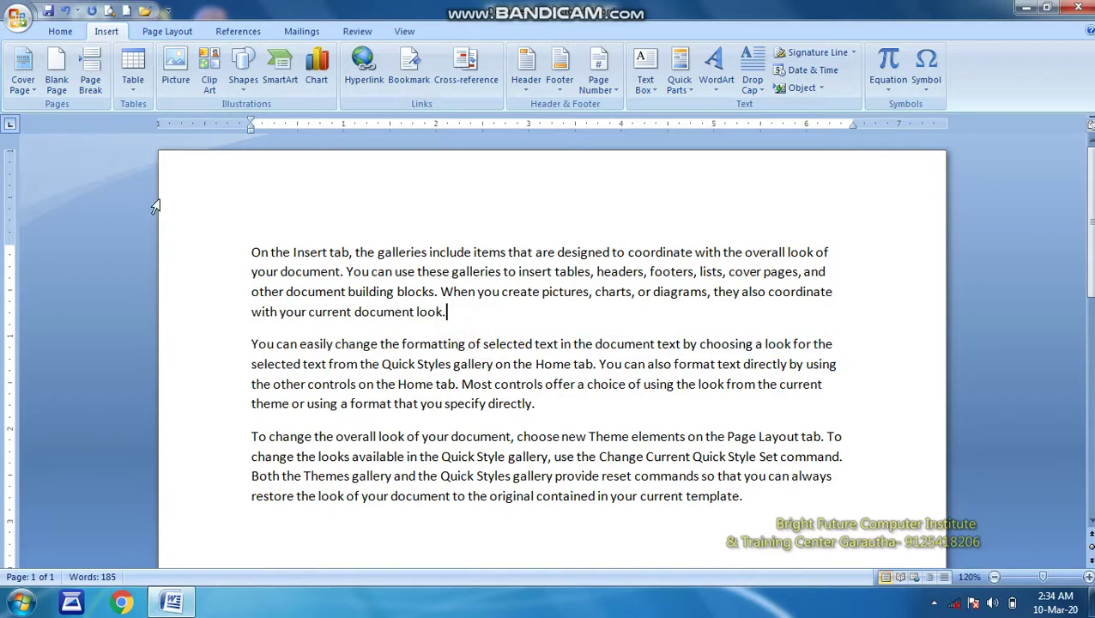
{"action": "left_click", "coordinate": [56, 73]}
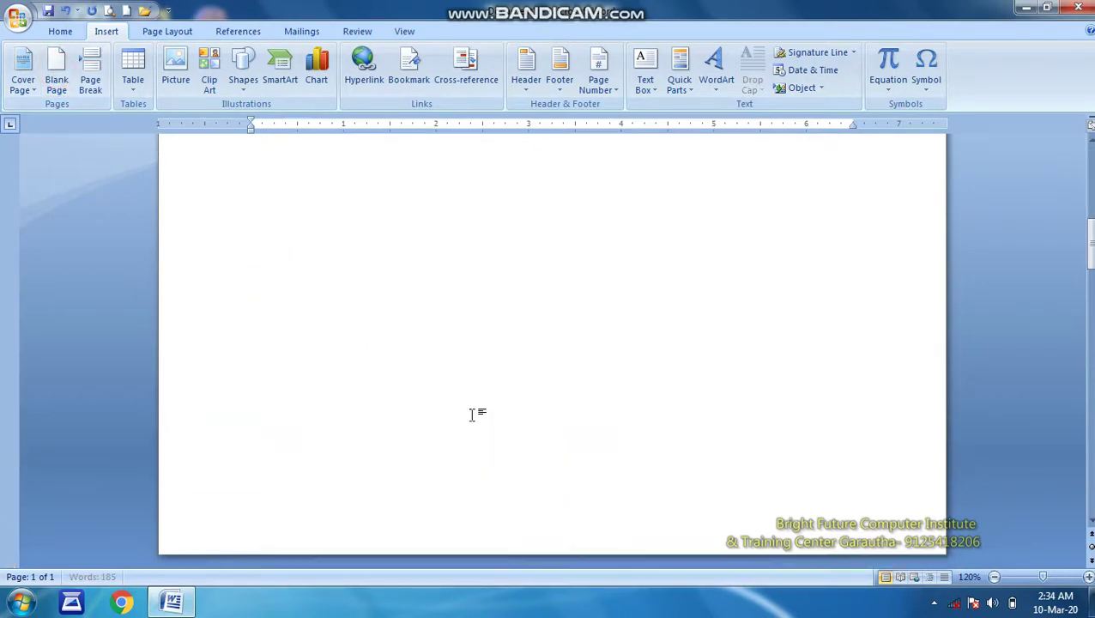
{"action": "scroll", "coordinate": [472, 414], "scroll_direction": "up", "scroll_amount": 10}
{"action": "left_click", "coordinate": [452, 314]}
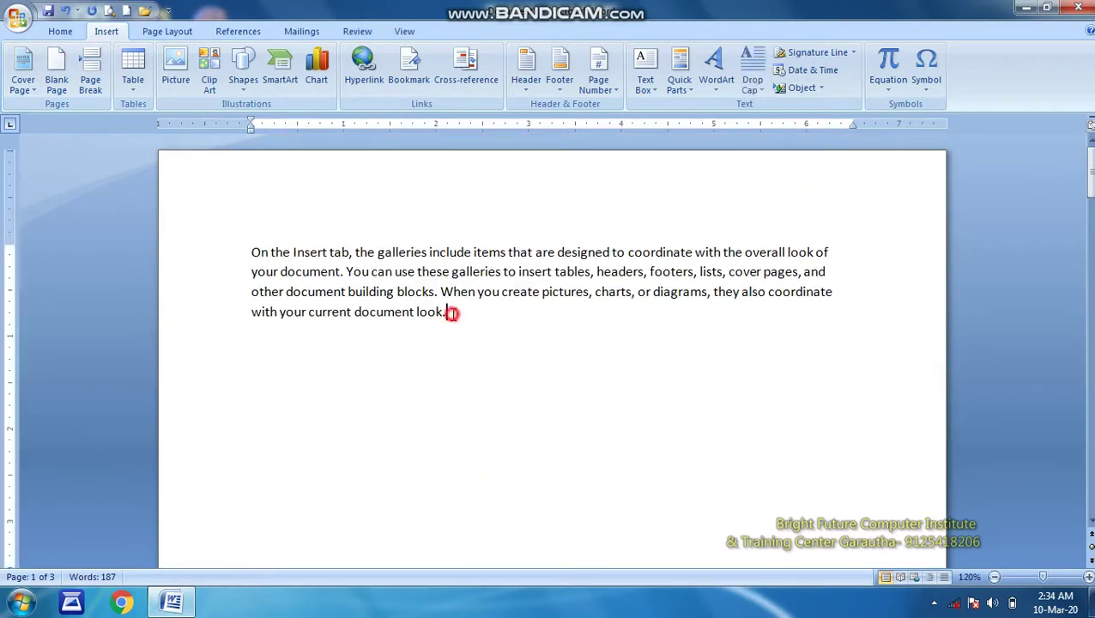
{"action": "left_click_drag", "start_coordinate": [1089, 176], "coordinate": [1089, 287]}
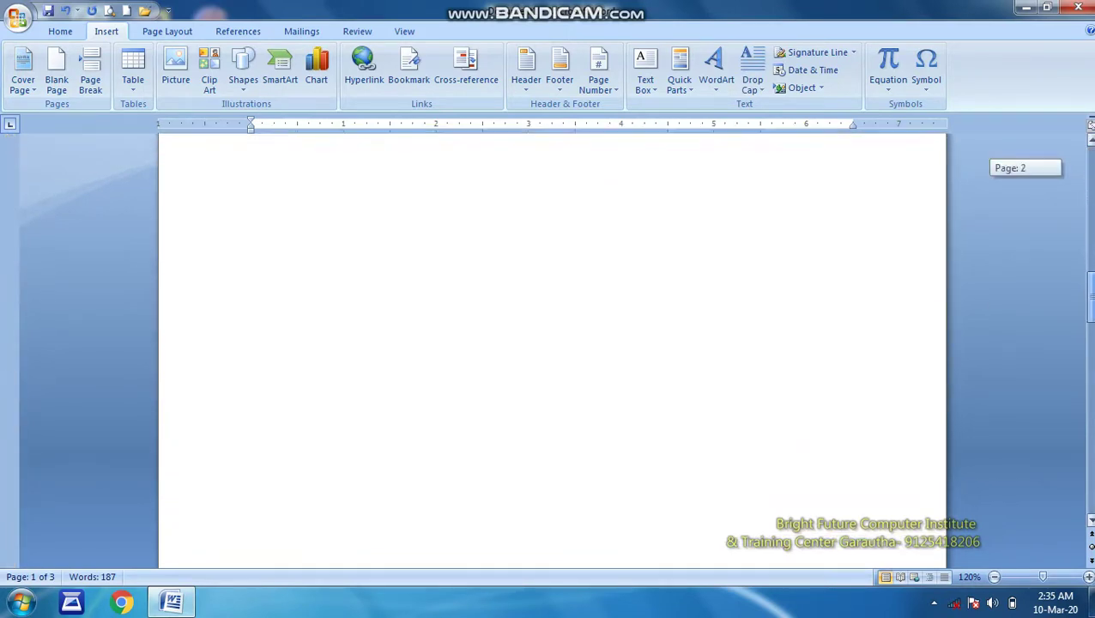
{"action": "mouse_move", "coordinate": [1088, 287]}
{"action": "left_mouse_down"}
{"action": "mouse_move", "coordinate": [1090, 245]}
{"action": "mouse_move", "coordinate": [1090, 420]}
{"action": "left_mouse_up"}
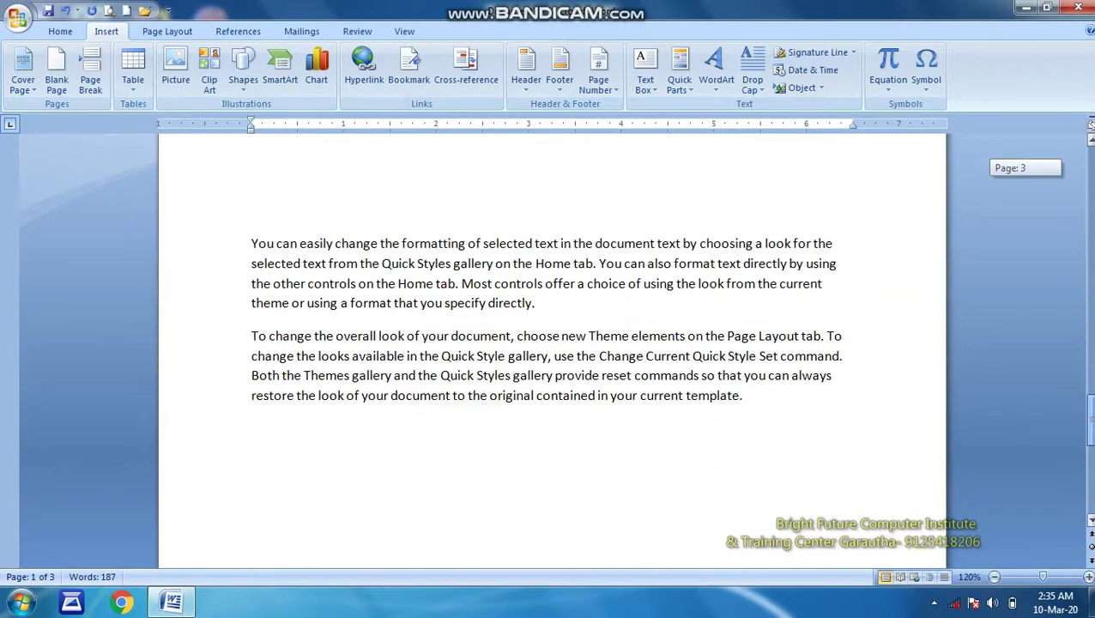
{"action": "left_click_drag", "start_coordinate": [1090, 421], "coordinate": [1086, 154]}
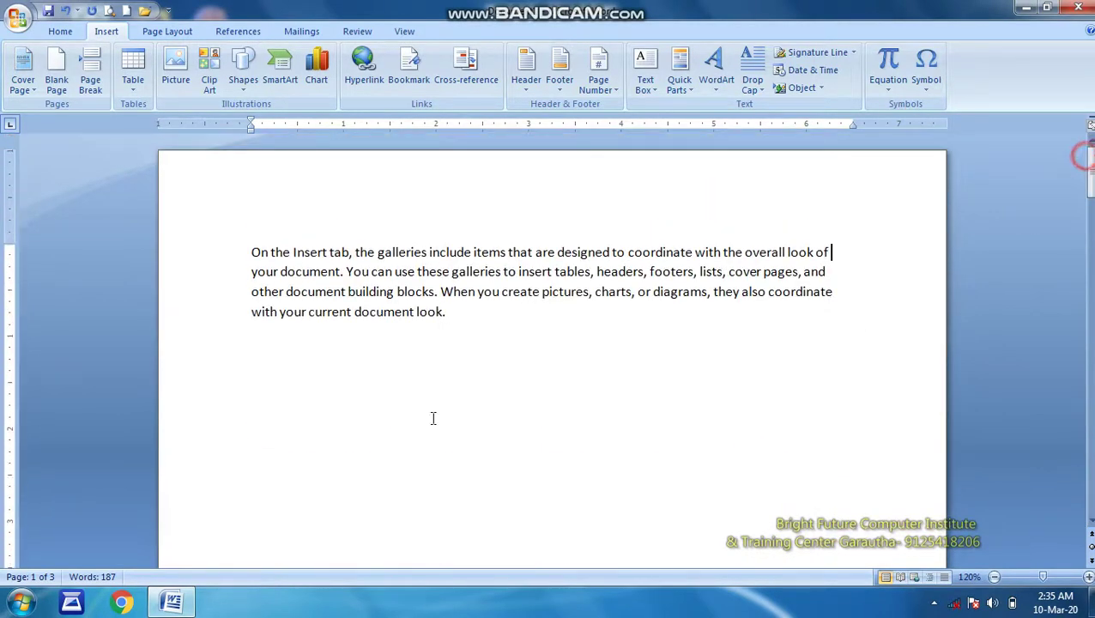
{"action": "left_click", "coordinate": [464, 321]}
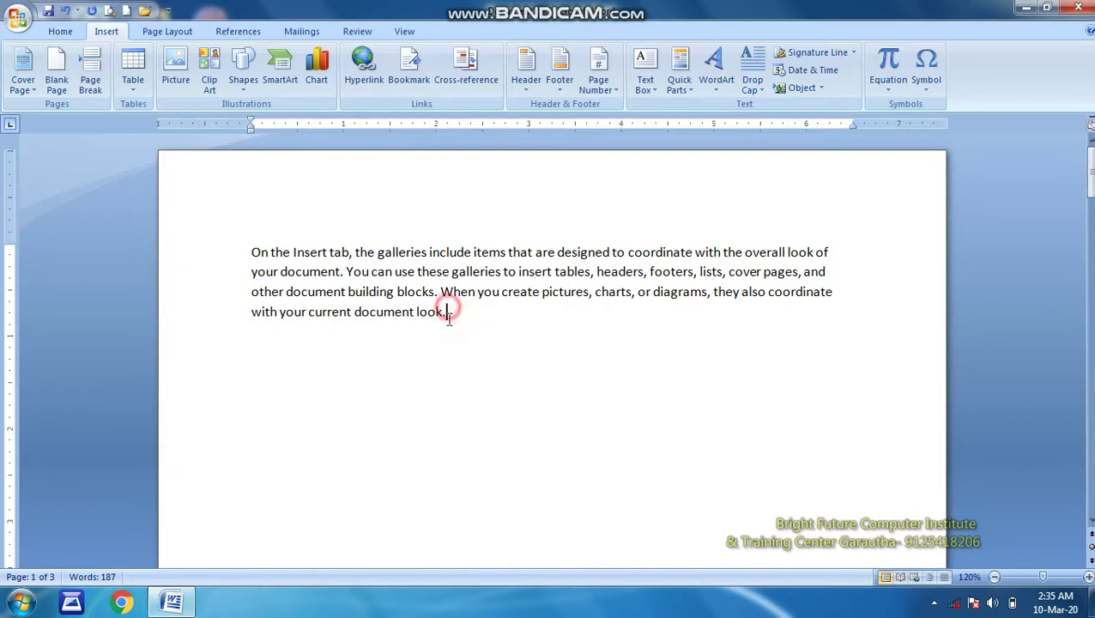
{"action": "left_click", "coordinate": [467, 323]}
{"action": "left_click", "coordinate": [449, 312]}
{"action": "key", "text": "Delete"}
{"action": "key", "text": "Delete"}
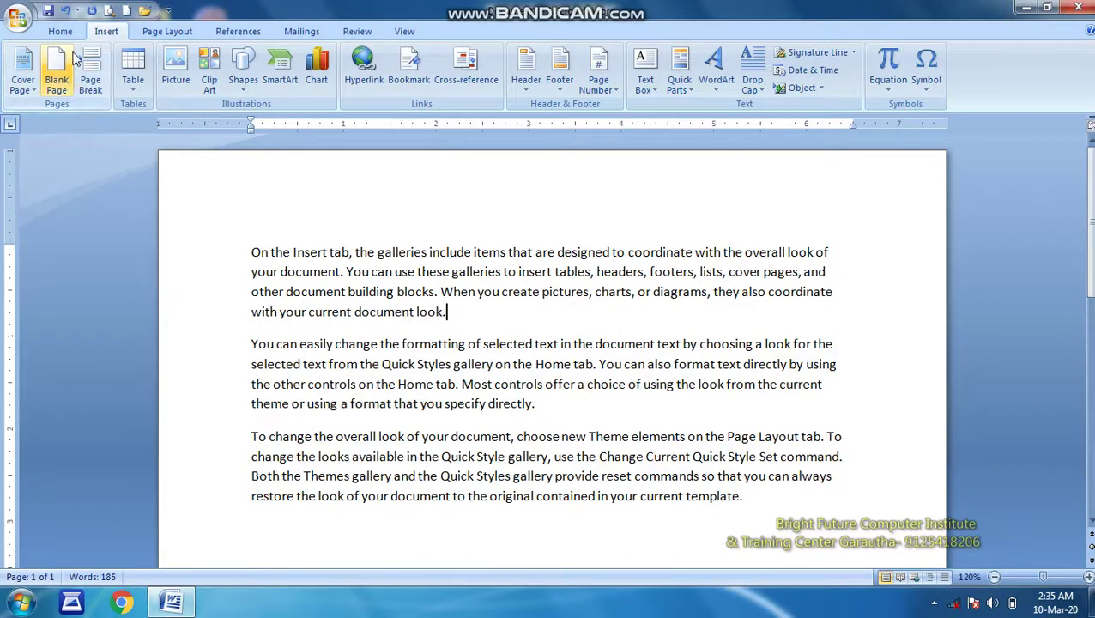
Insert a page break before the third paragraph, then remove it with Backspace
{"action": "left_click", "coordinate": [446, 312]}
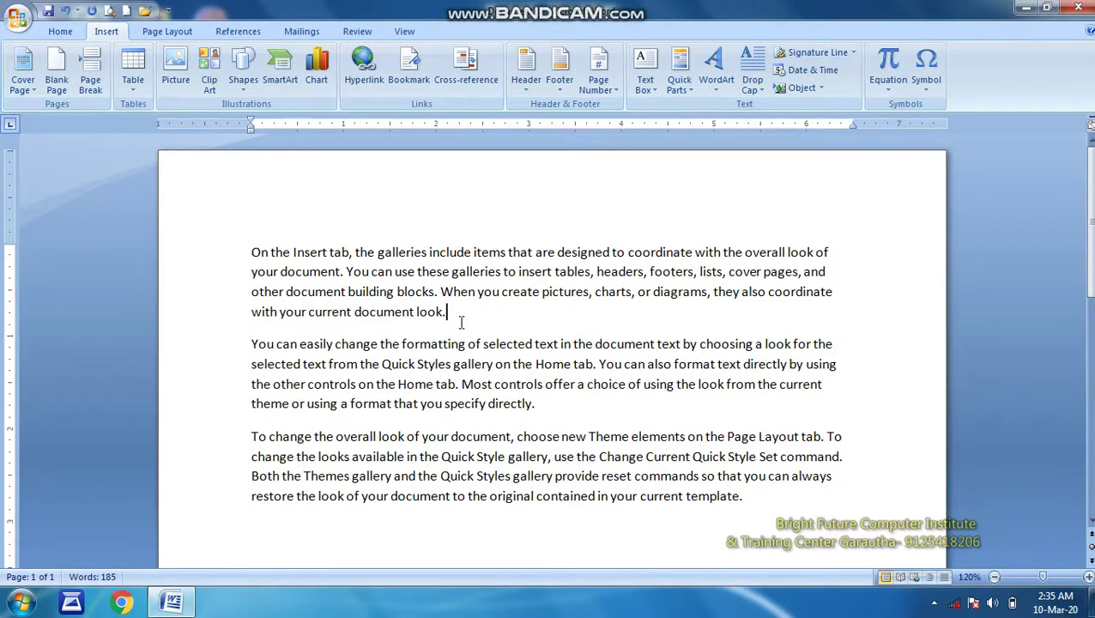
{"action": "left_click", "coordinate": [251, 344]}
{"action": "left_click", "coordinate": [569, 406]}
{"action": "left_click_drag", "start_coordinate": [245, 437], "coordinate": [458, 512]}
{"action": "left_click", "coordinate": [537, 407]}
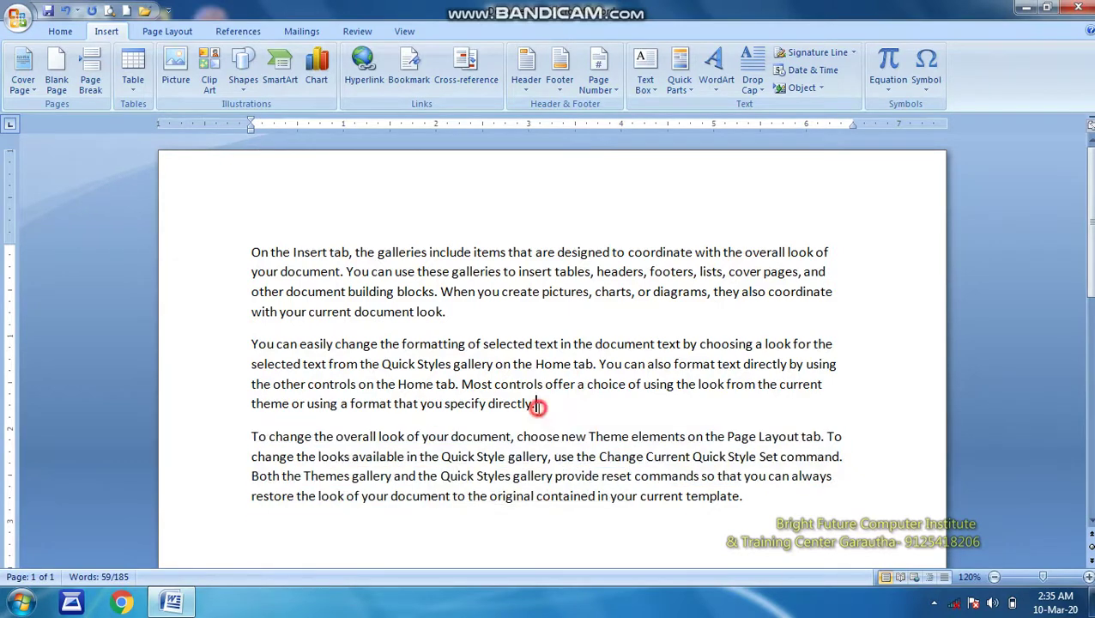
{"action": "left_click", "coordinate": [90, 80]}
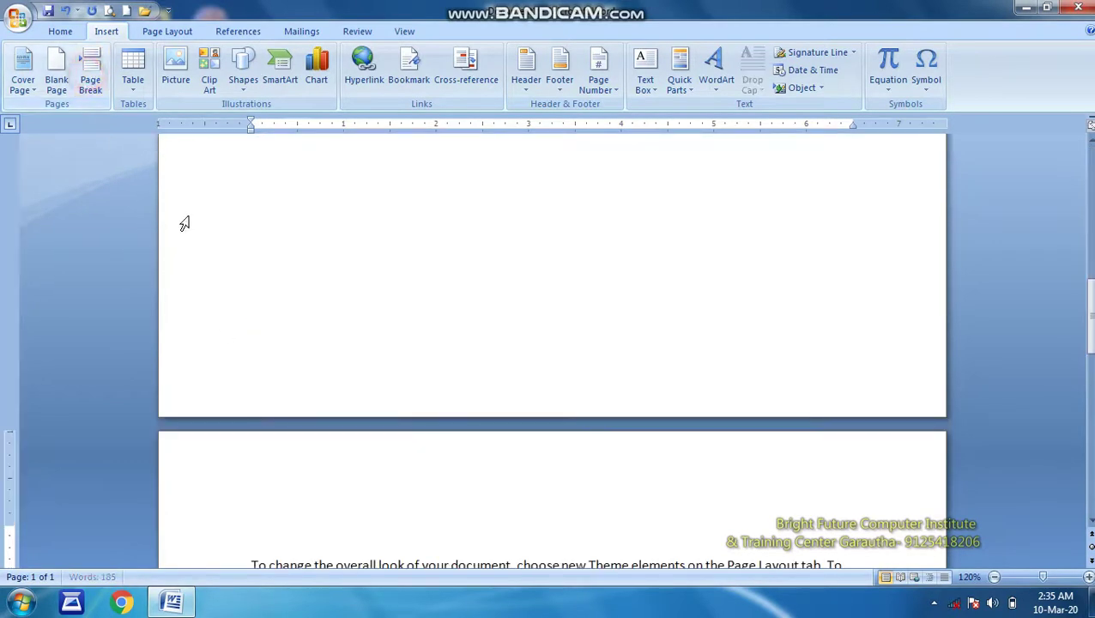
{"action": "scroll", "coordinate": [350, 411], "scroll_direction": "down", "scroll_amount": 2}
{"action": "scroll", "coordinate": [351, 410], "scroll_direction": "down", "scroll_amount": 3}
{"action": "scroll", "coordinate": [349, 409], "scroll_direction": "up", "scroll_amount": 4}
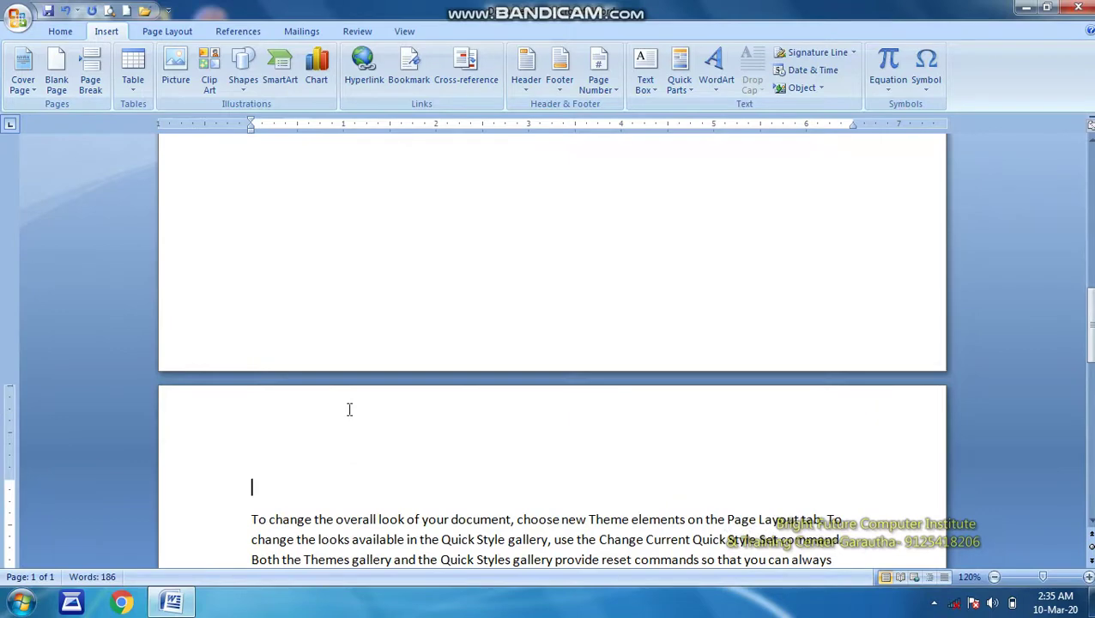
{"action": "key", "text": "BackSpace"}
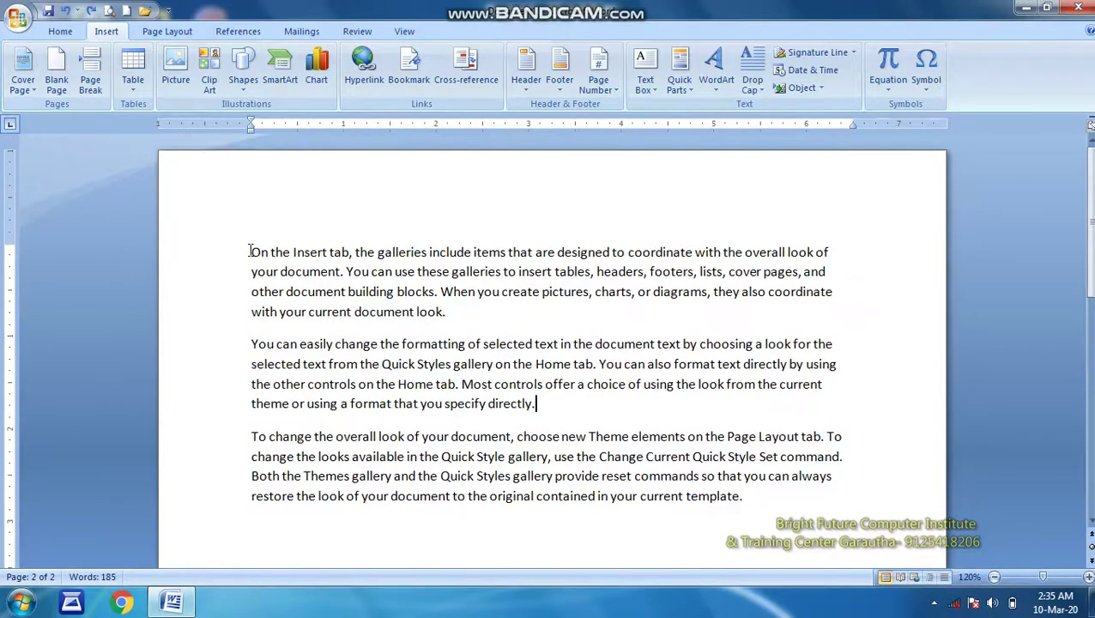
Try page breaks at the document start, pushing the text onto a later page
{"action": "left_click", "coordinate": [250, 252]}
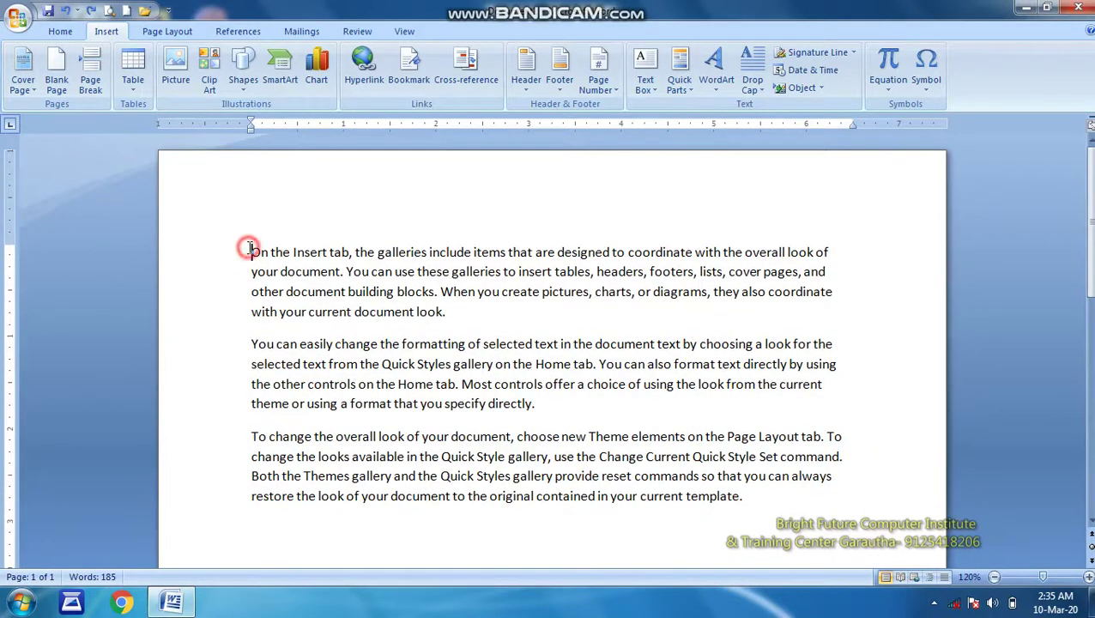
{"action": "left_click", "coordinate": [90, 80]}
{"action": "scroll", "coordinate": [320, 370], "scroll_direction": "up", "scroll_amount": 5}
{"action": "scroll", "coordinate": [318, 371], "scroll_direction": "up", "scroll_amount": 5}
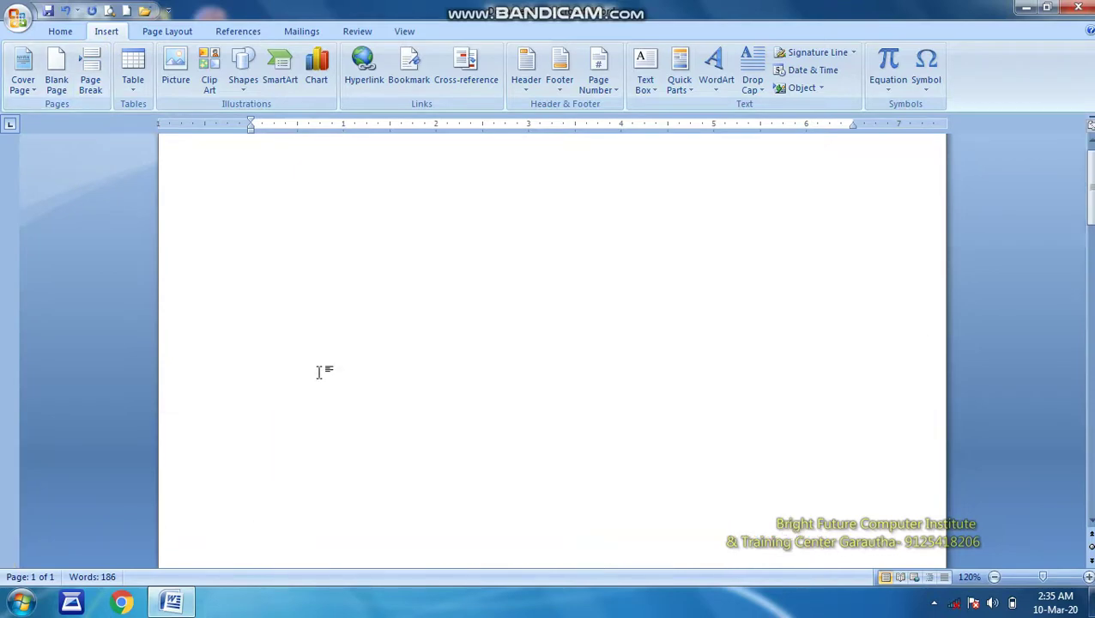
{"action": "scroll", "coordinate": [319, 371], "scroll_direction": "down", "scroll_amount": 2}
{"action": "scroll", "coordinate": [318, 370], "scroll_direction": "down", "scroll_amount": 5}
{"action": "scroll", "coordinate": [400, 403], "scroll_direction": "down", "scroll_amount": 6}
{"action": "scroll", "coordinate": [601, 343], "scroll_direction": "down", "scroll_amount": 4}
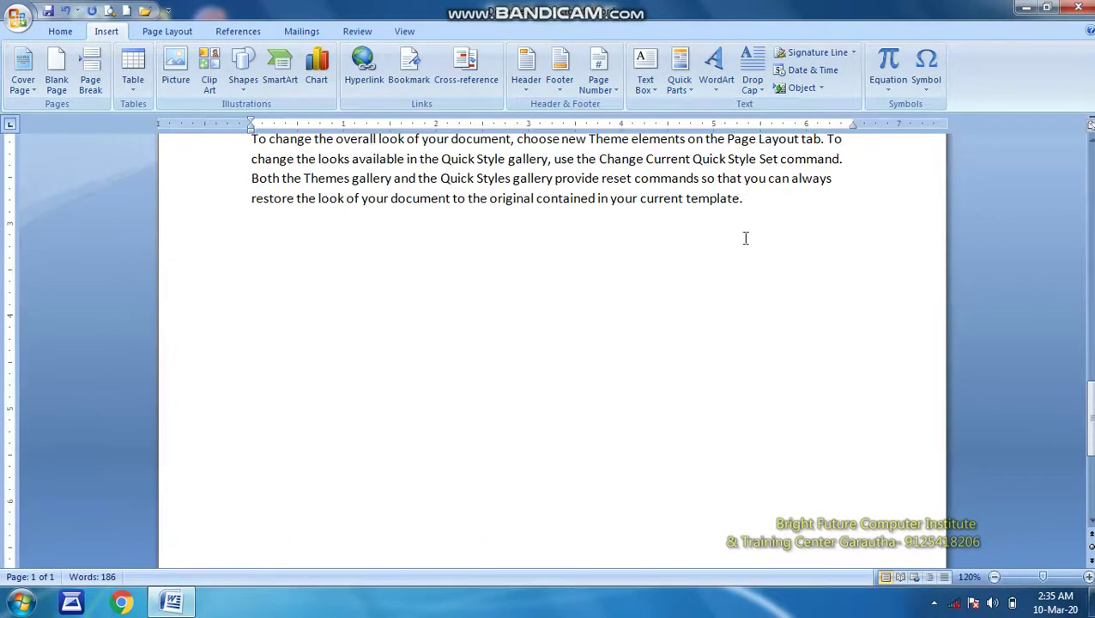
{"action": "left_click", "coordinate": [91, 83]}
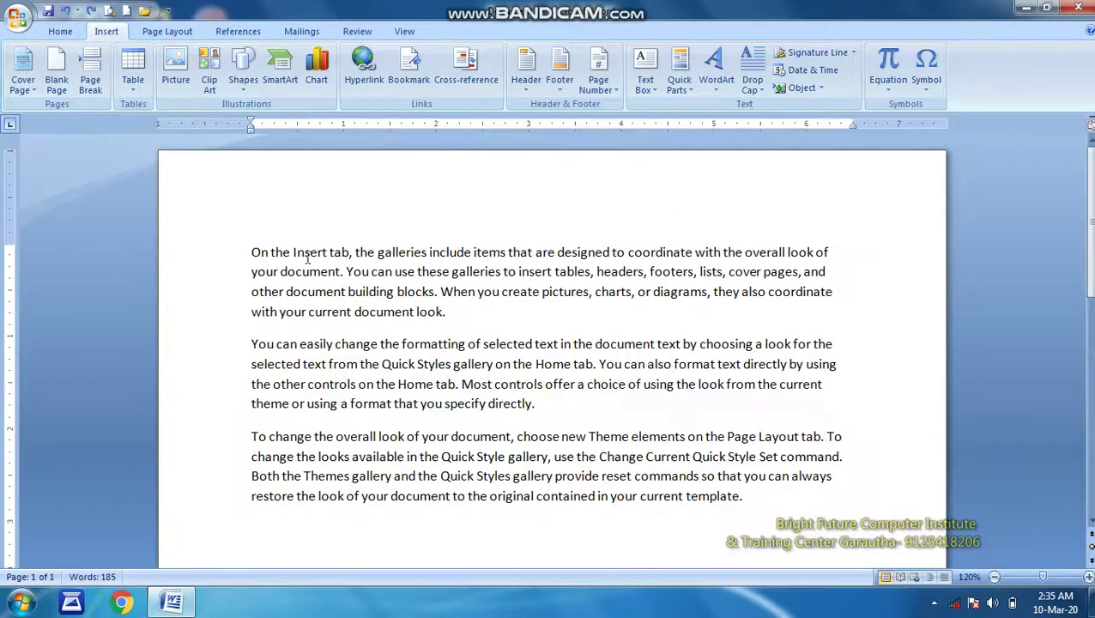
Start a new empty line after the last paragraph
{"action": "scroll", "coordinate": [488, 437], "scroll_direction": "down", "scroll_amount": 3}
{"action": "left_click", "coordinate": [758, 383]}
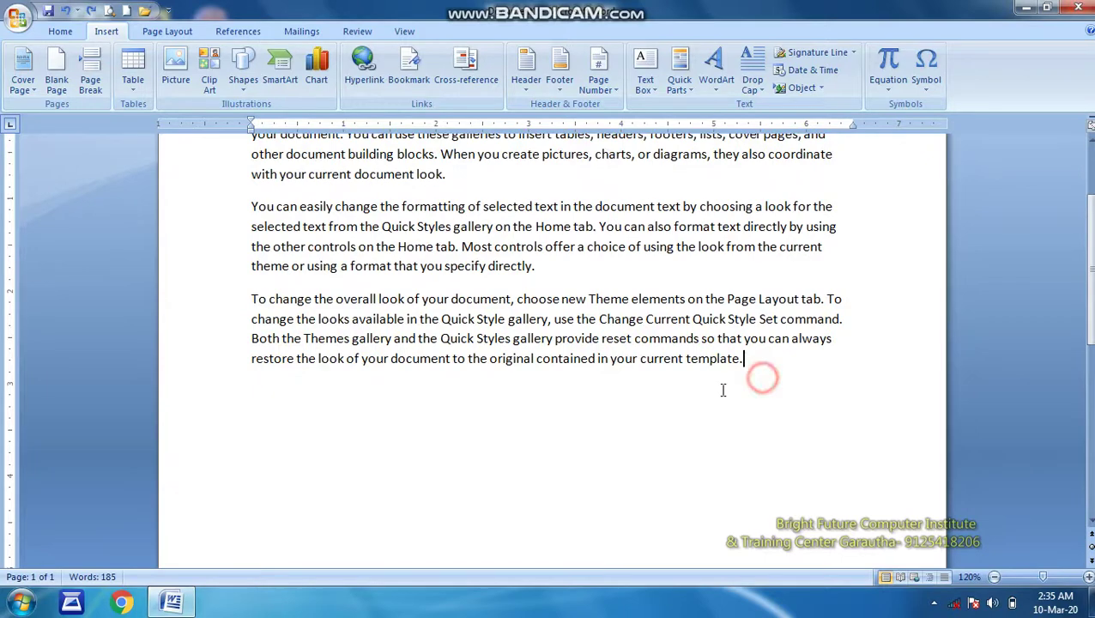
{"action": "key", "text": "Return"}
{"action": "scroll", "coordinate": [308, 380], "scroll_direction": "down", "scroll_amount": 1}
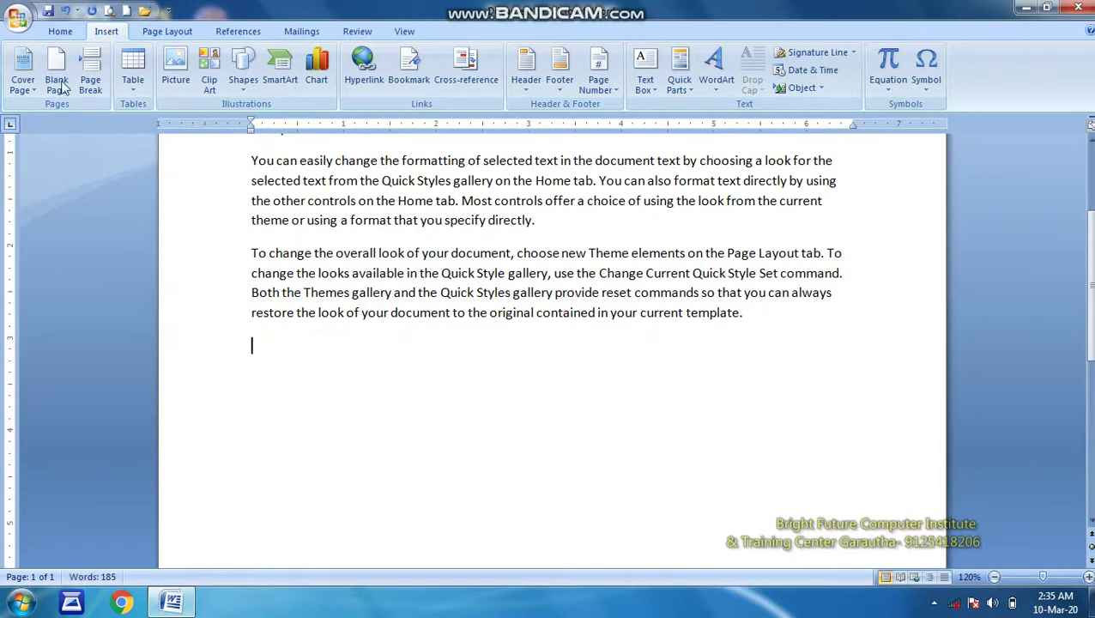
Insert an empty 10-column by 6-row table below the sample text
{"action": "left_click", "coordinate": [131, 86]}
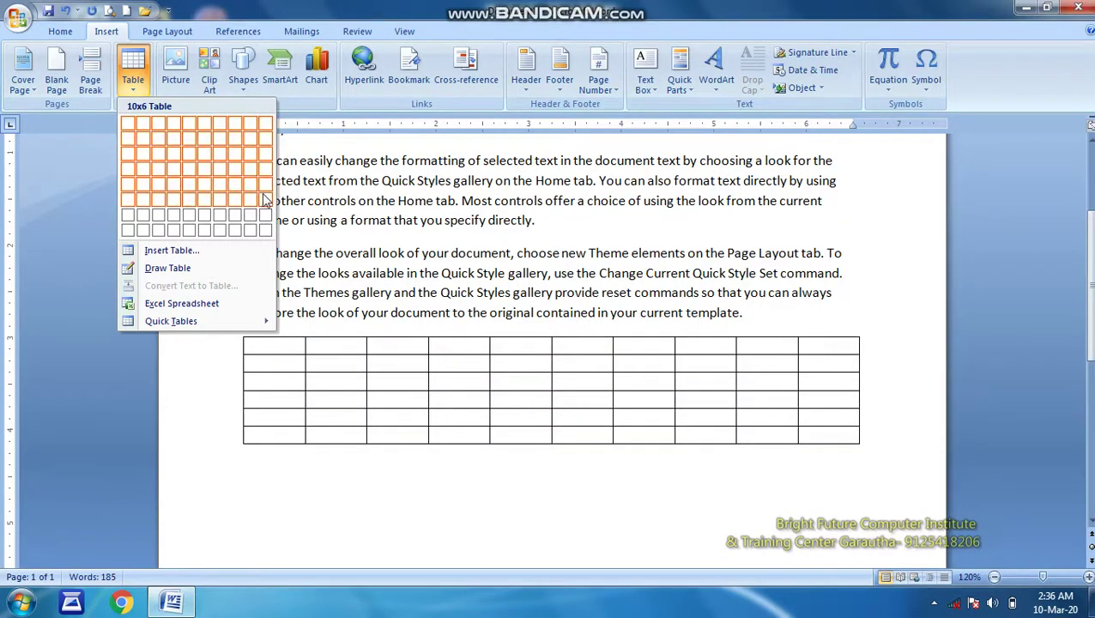
{"action": "left_click", "coordinate": [266, 199]}
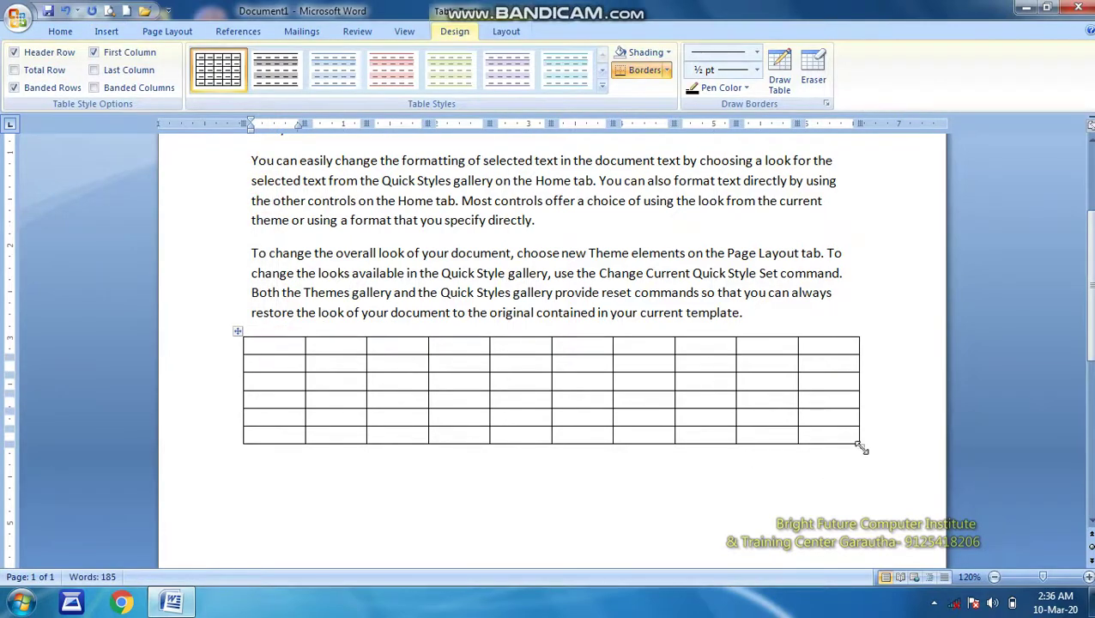
Make the table and its first row taller, trying row and column selections
{"action": "left_click_drag", "start_coordinate": [860, 446], "coordinate": [864, 513]}
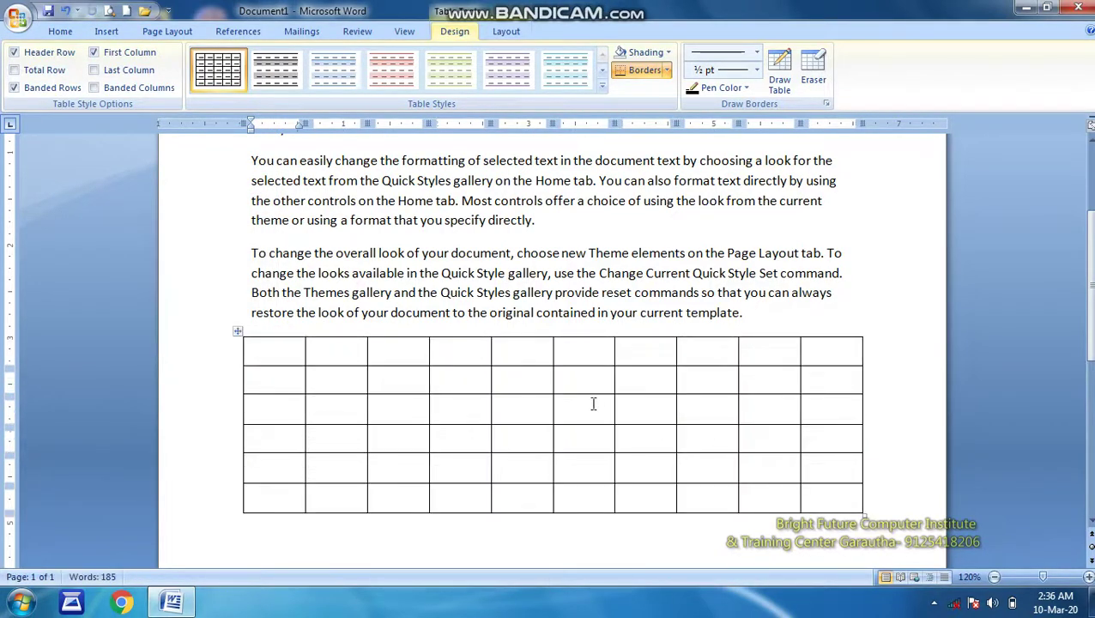
{"action": "mouse_move", "coordinate": [579, 366]}
{"action": "left_mouse_down"}
{"action": "mouse_move", "coordinate": [582, 383]}
{"action": "mouse_move", "coordinate": [577, 366]}
{"action": "left_mouse_up"}
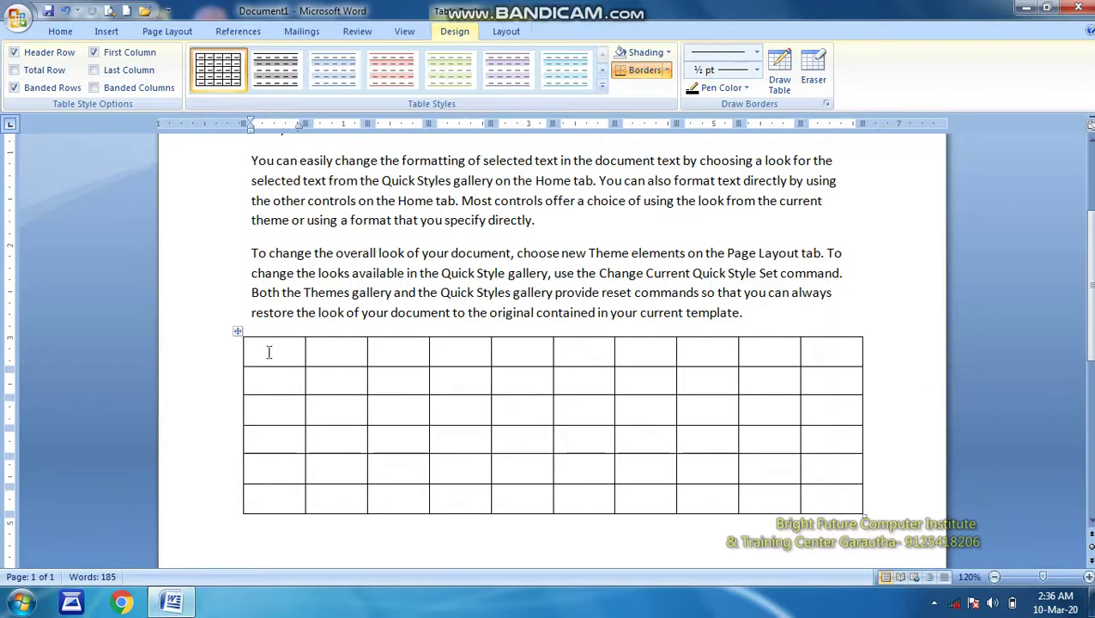
{"action": "left_click_drag", "start_coordinate": [269, 352], "coordinate": [819, 359]}
{"action": "left_click", "coordinate": [634, 388]}
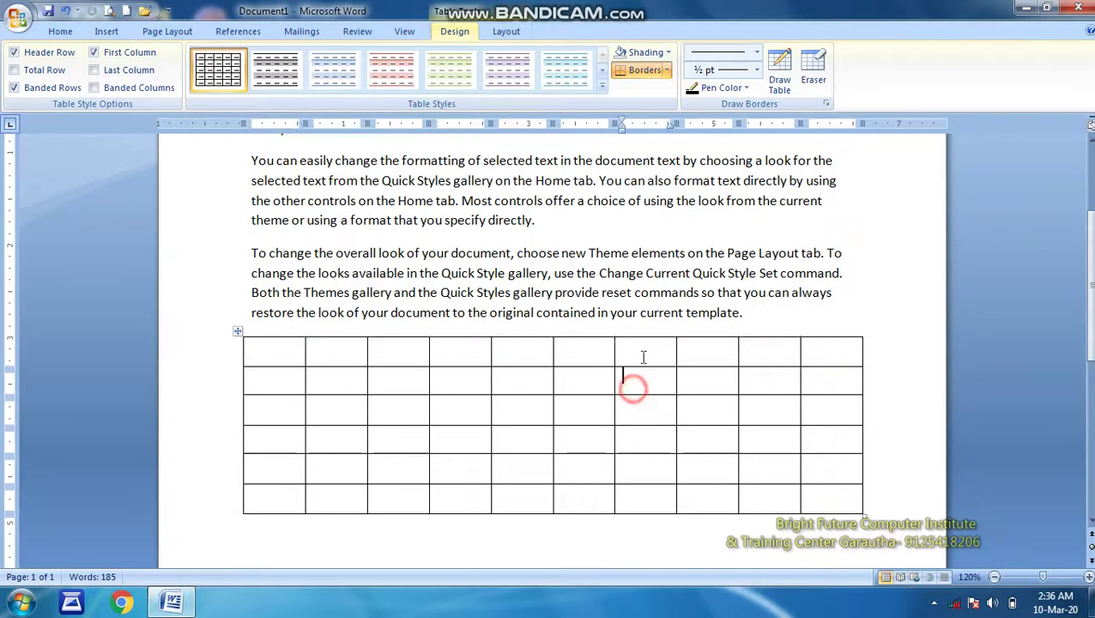
{"action": "left_click_drag", "start_coordinate": [642, 356], "coordinate": [659, 488]}
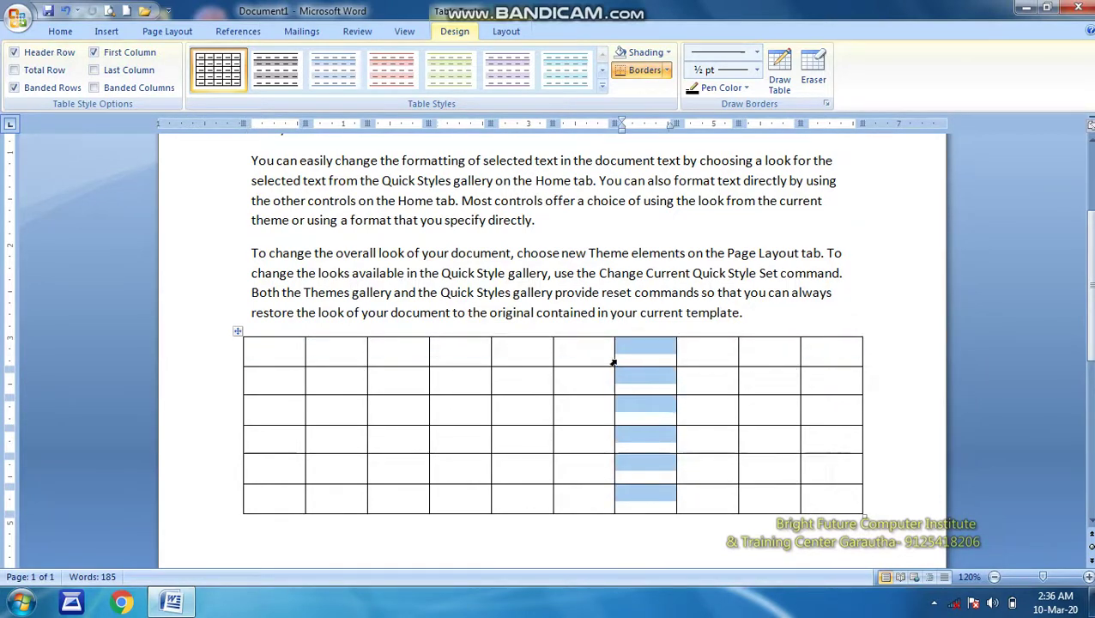
{"action": "left_click", "coordinate": [613, 362]}
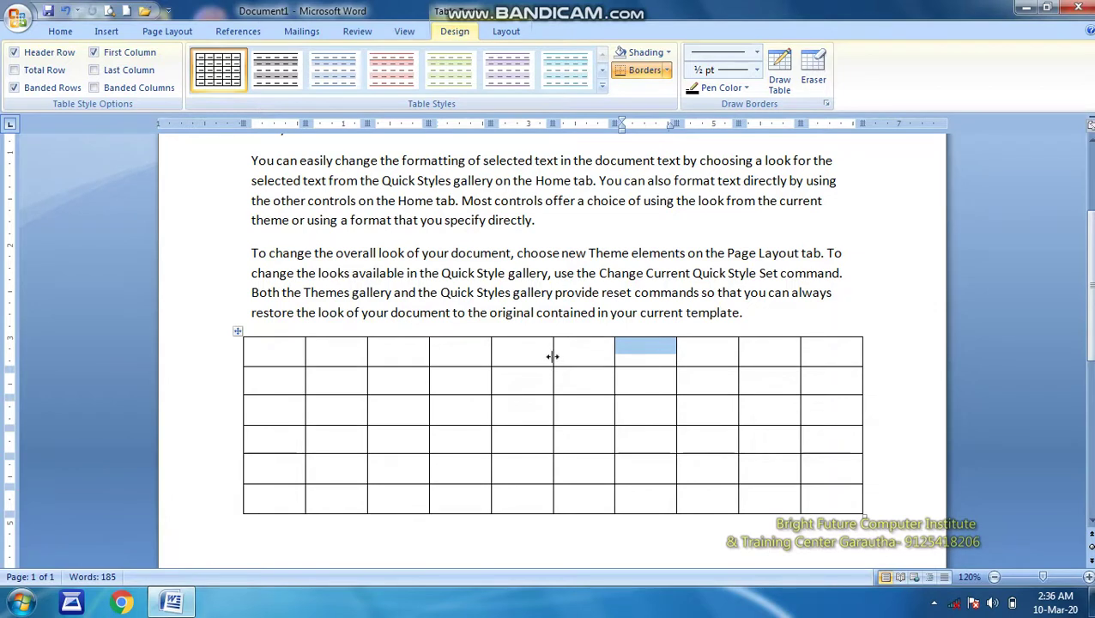
Widen column 5 by dragging its right border, then place the caret in the first cell
{"action": "left_click_drag", "start_coordinate": [553, 356], "coordinate": [581, 360]}
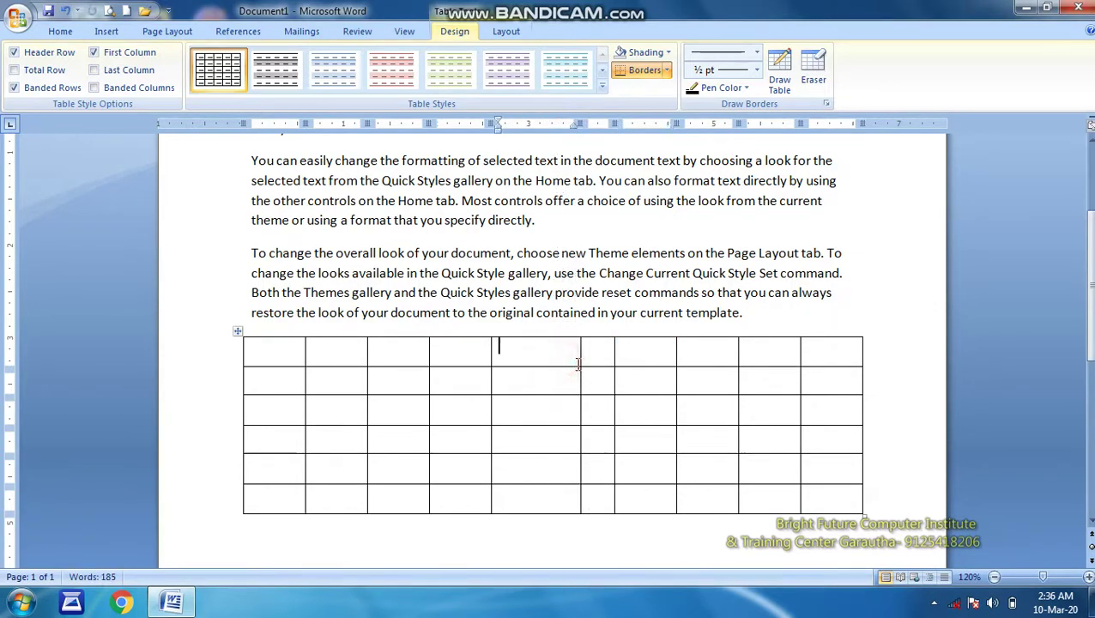
{"action": "left_click", "coordinate": [578, 355]}
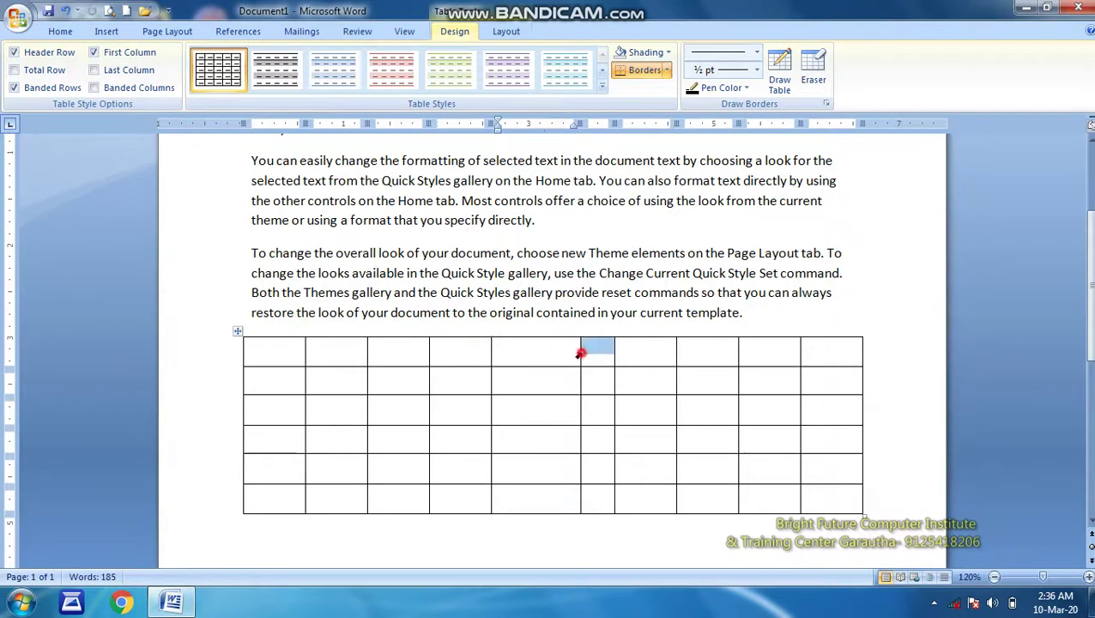
{"action": "left_click", "coordinate": [326, 354]}
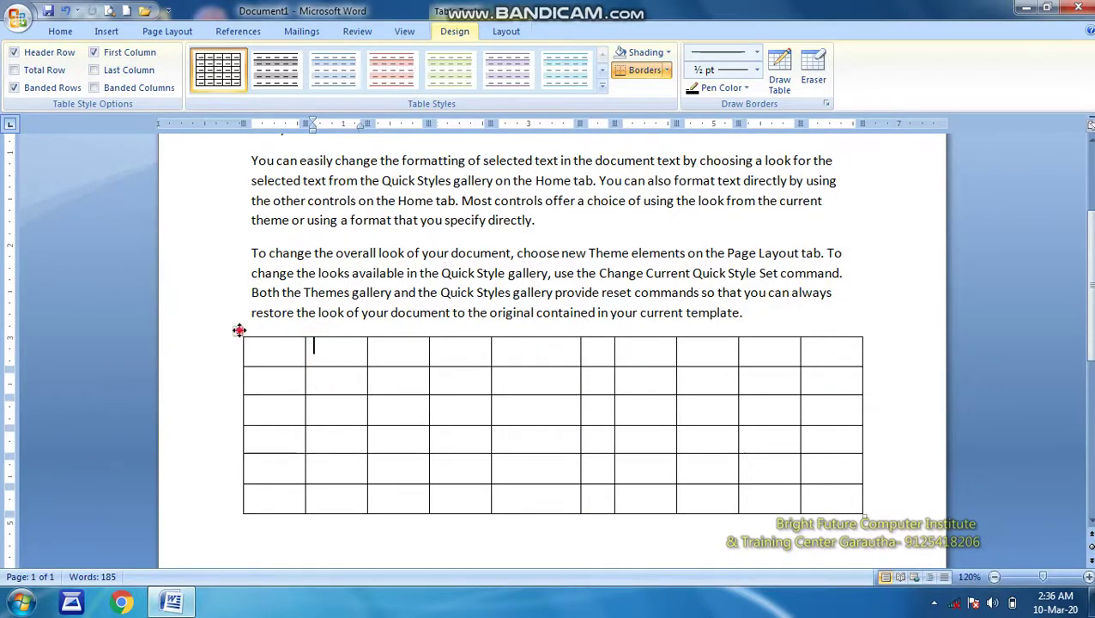
{"action": "left_click_drag", "start_coordinate": [239, 330], "coordinate": [272, 368]}
{"action": "type", "text": "All"}
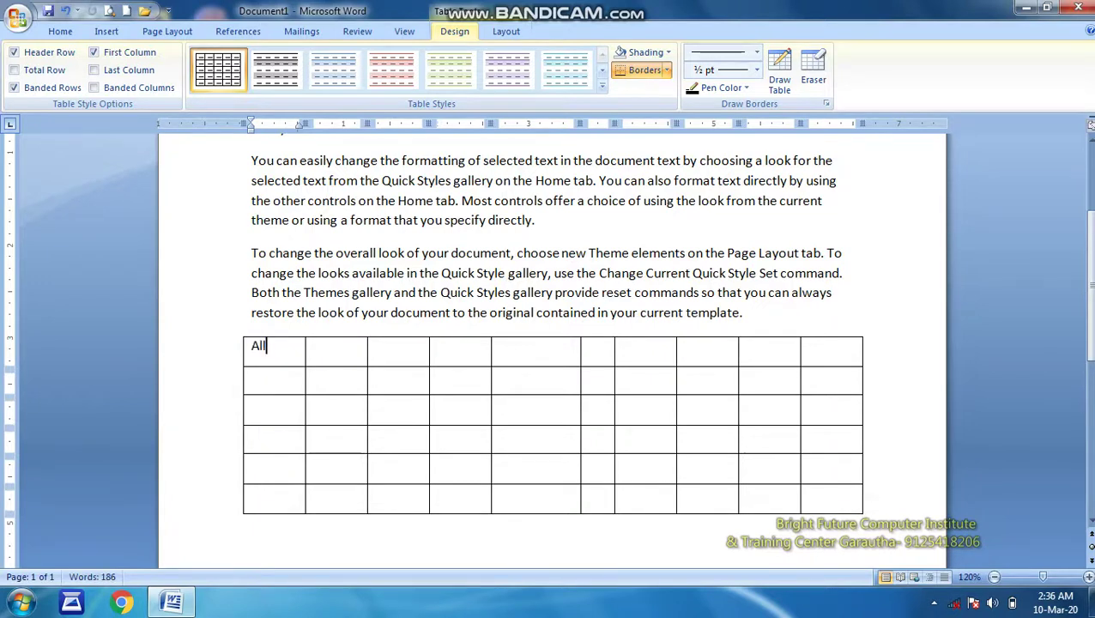
Move through the header cells and add a new row at the table's bottom
{"action": "key", "text": "Tab"}
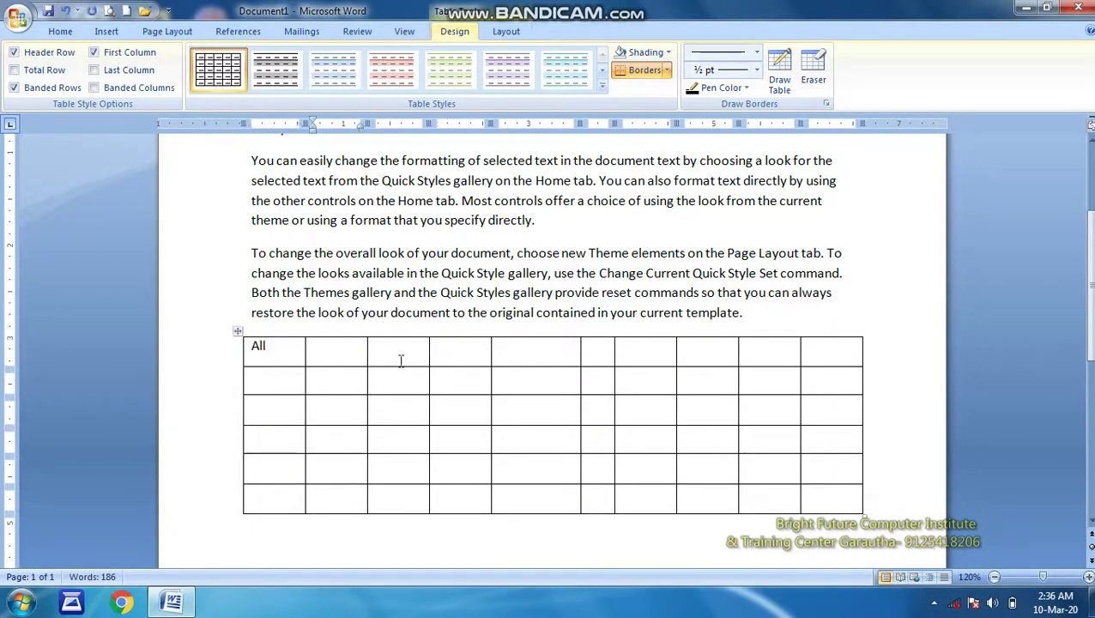
{"action": "type", "text": "ljlja"}
{"action": "key", "text": "Tab"}
{"action": "left_click", "coordinate": [435, 362]}
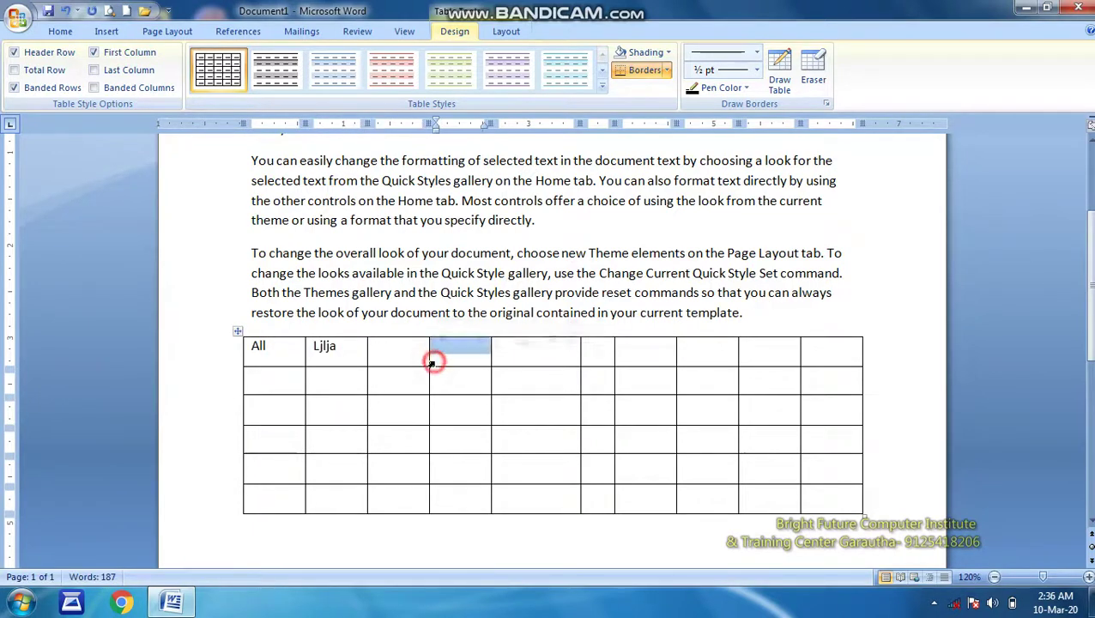
{"action": "left_click", "coordinate": [661, 477]}
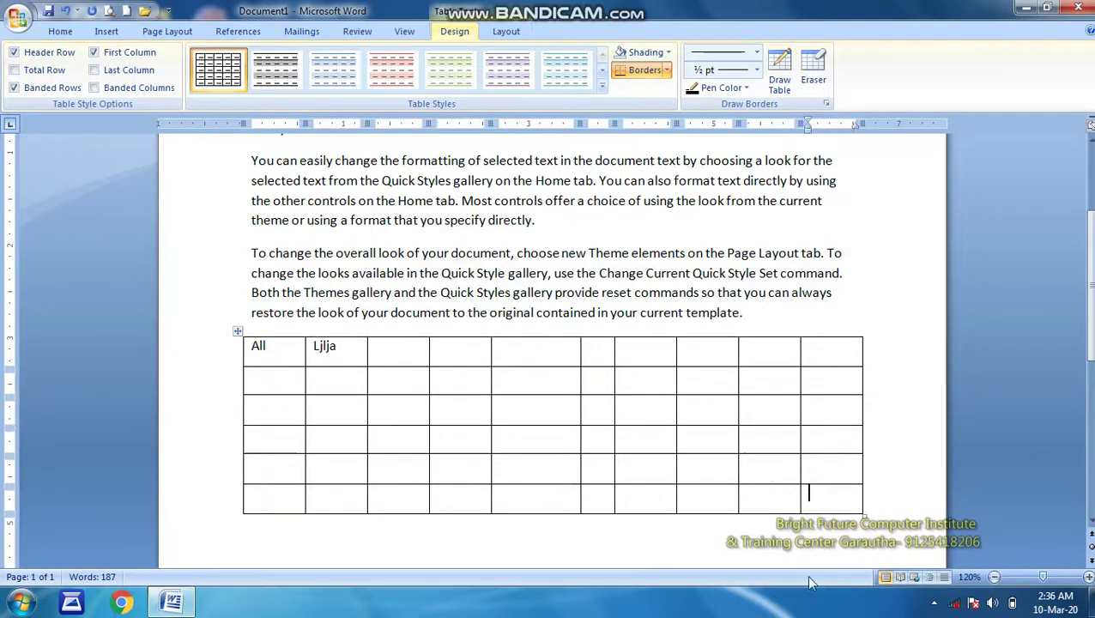
{"action": "key", "text": "Tab"}
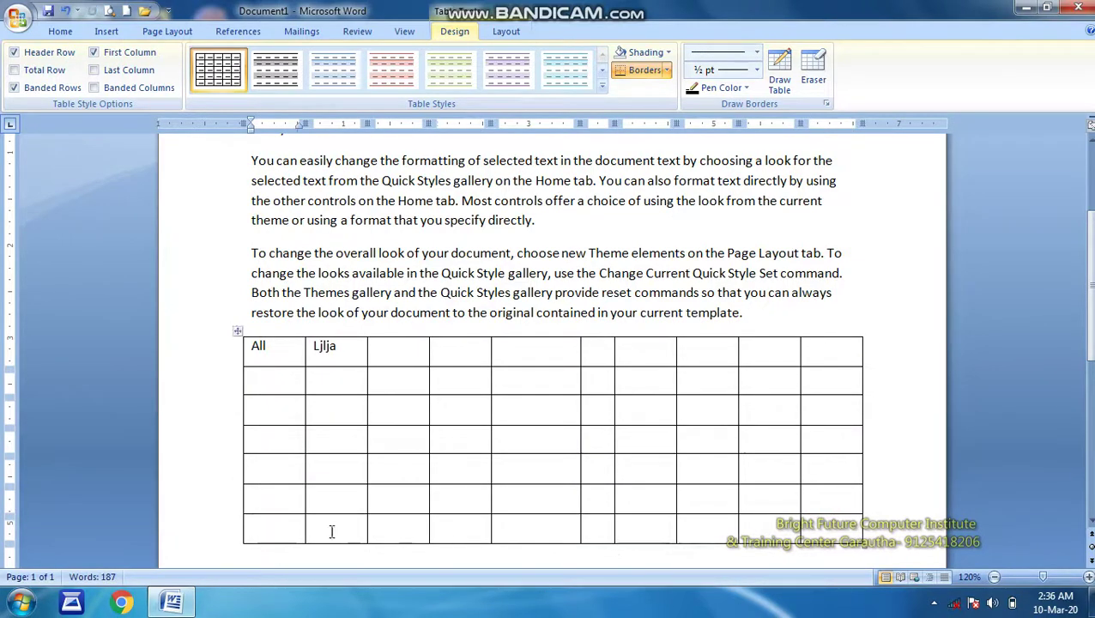
Select and delete the whole table, then restore it with Ctrl+Z
{"action": "left_click", "coordinate": [274, 339]}
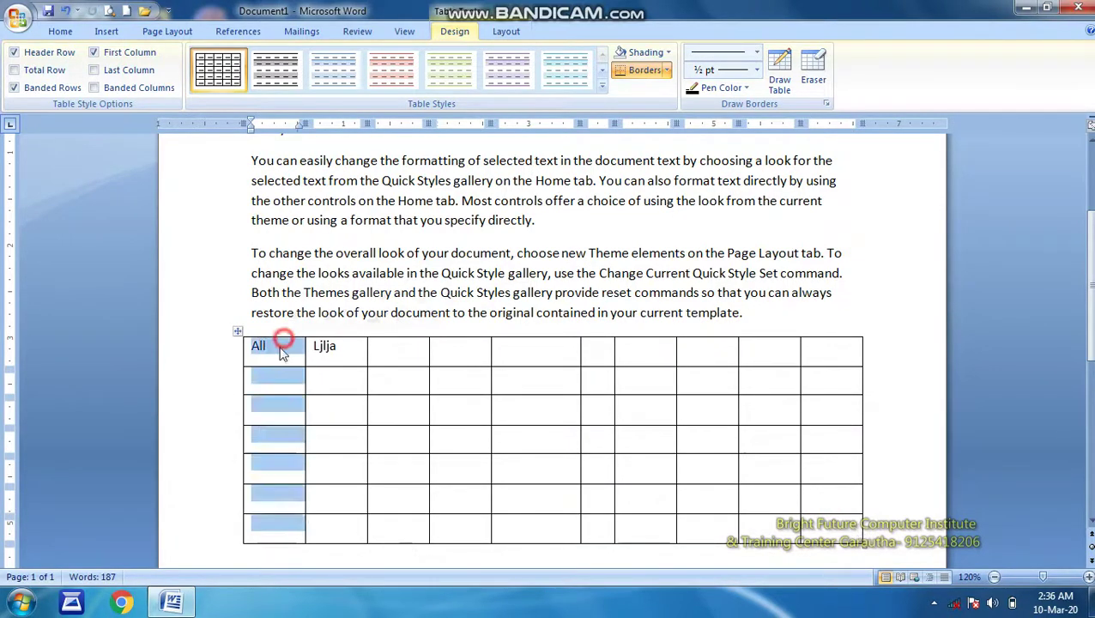
{"action": "left_click", "coordinate": [258, 343]}
{"action": "left_click", "coordinate": [237, 334]}
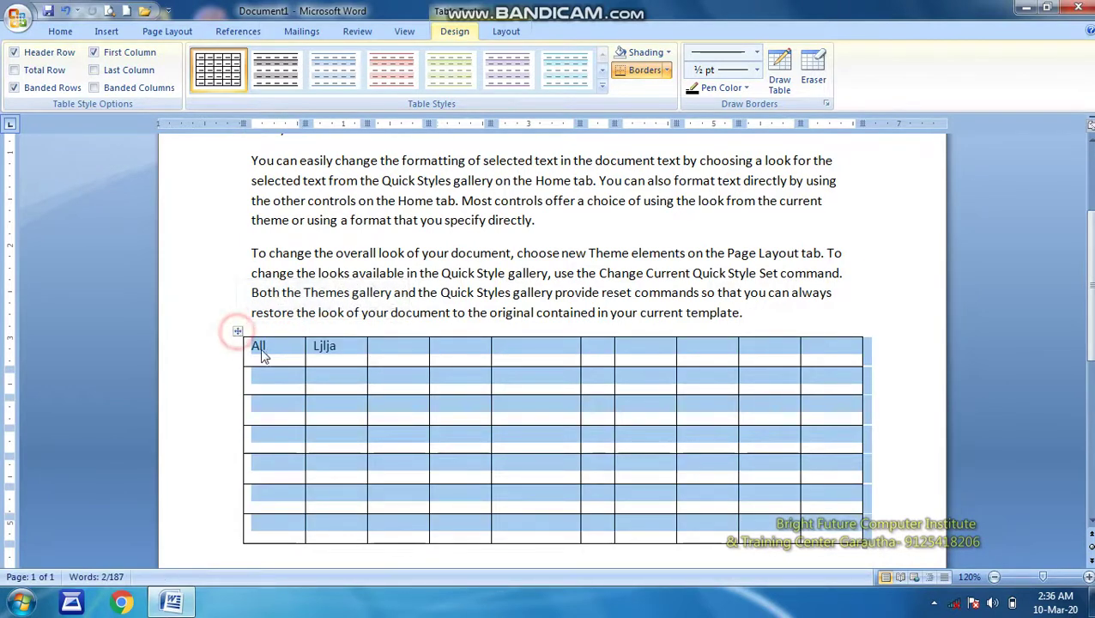
{"action": "left_click_drag", "start_coordinate": [280, 363], "coordinate": [237, 334]}
{"action": "left_click", "coordinate": [237, 333]}
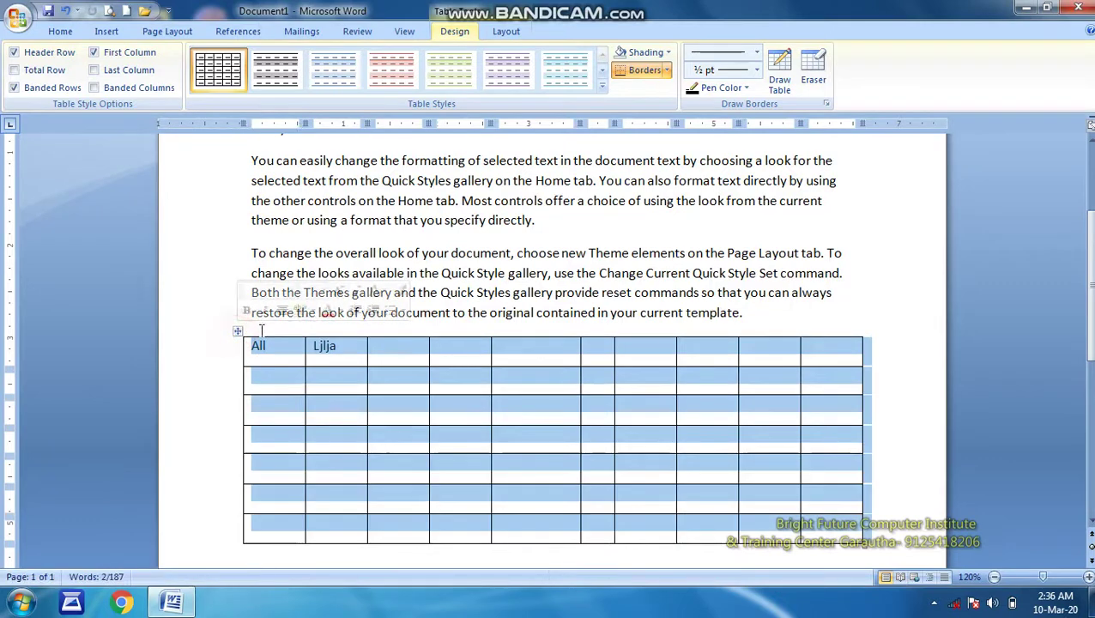
{"action": "key", "text": "BackSpace"}
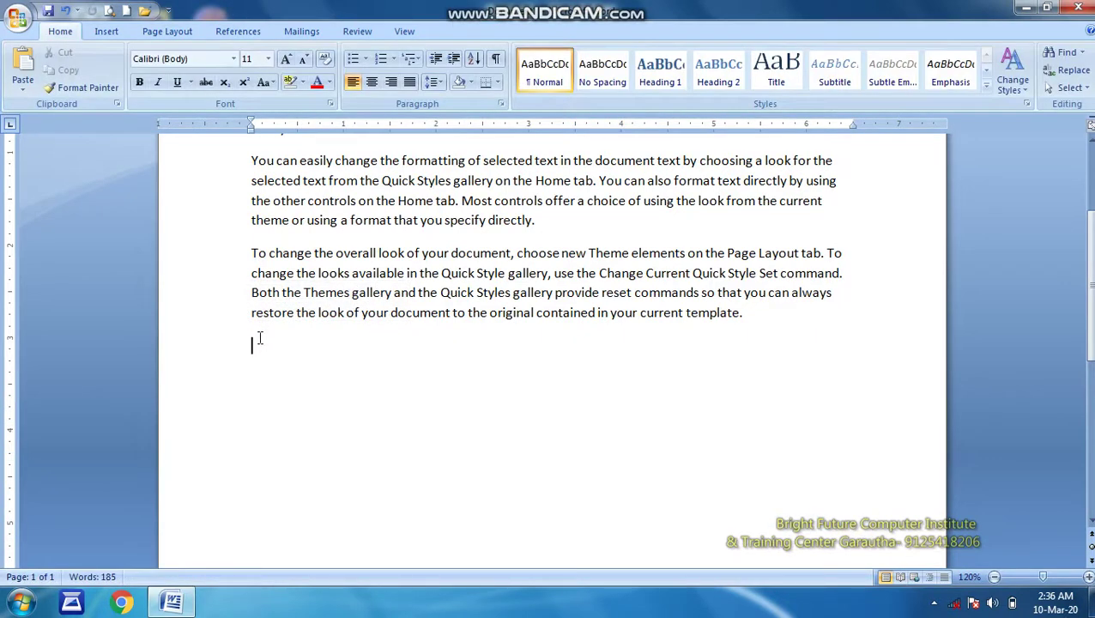
{"action": "key", "text": "ctrl+z"}
{"action": "left_click", "coordinate": [283, 357]}
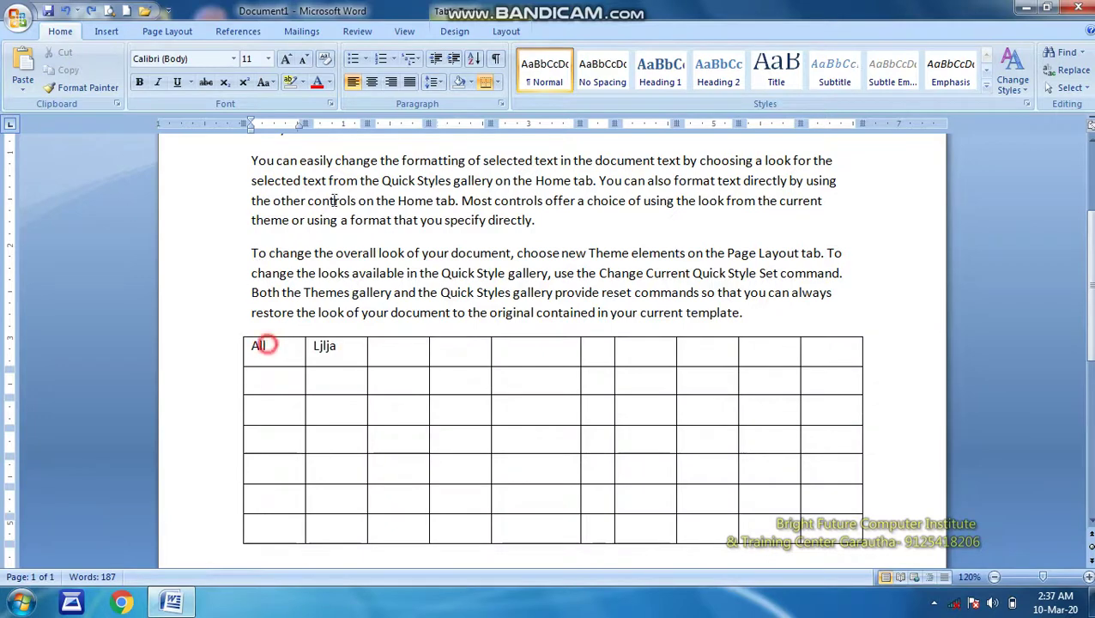
Apply the gridded table style with grey banded rows and a bold header row
{"action": "left_click", "coordinate": [454, 31]}
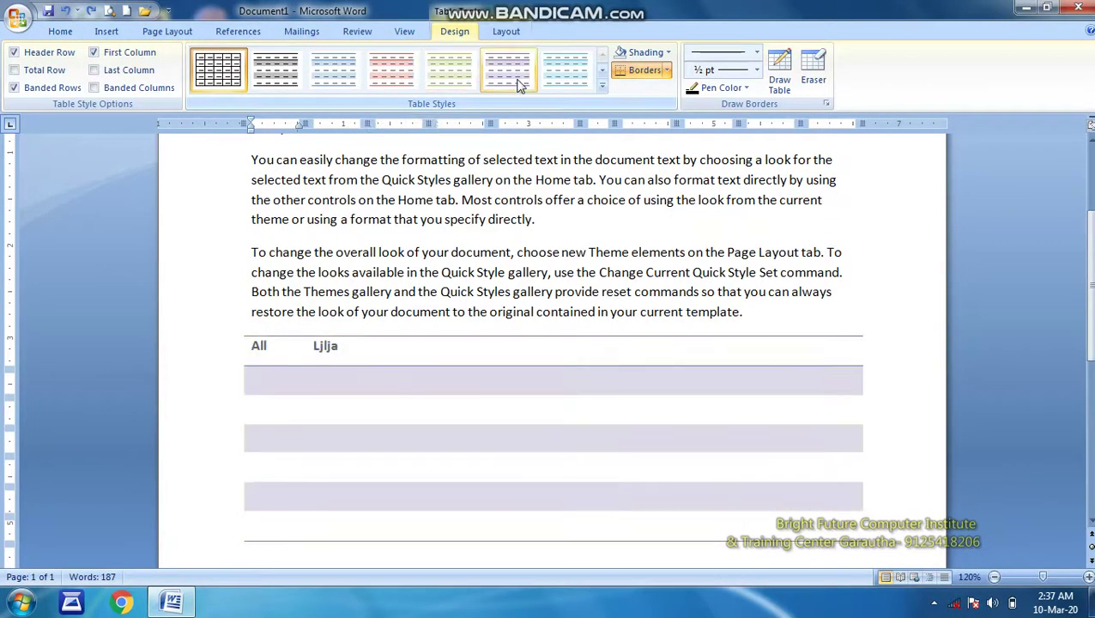
{"action": "left_click", "coordinate": [602, 85]}
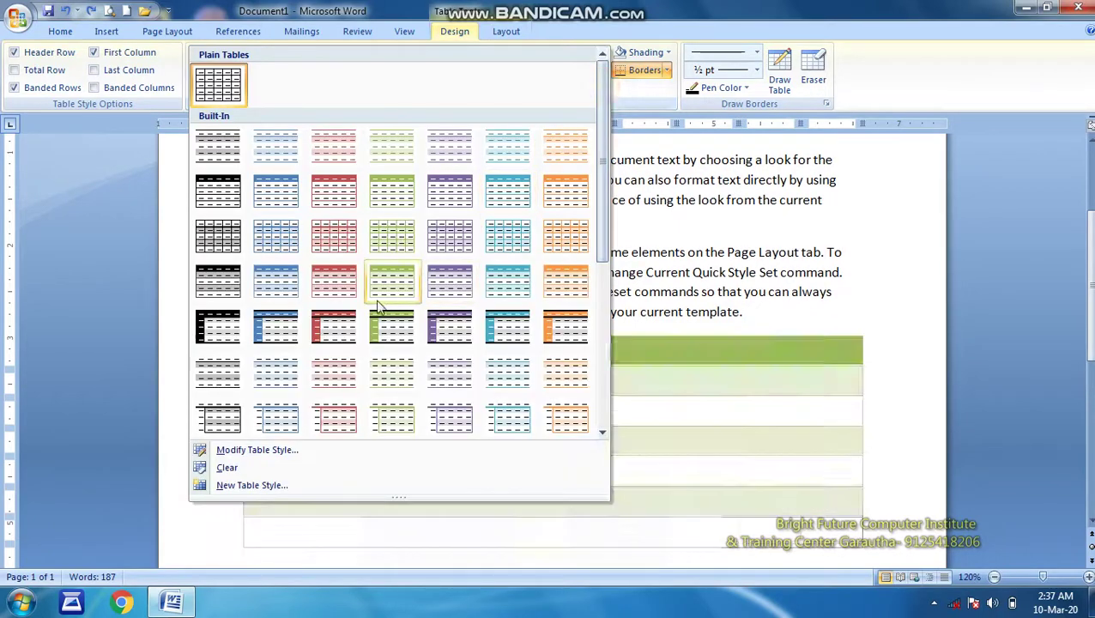
{"action": "left_click", "coordinate": [221, 245]}
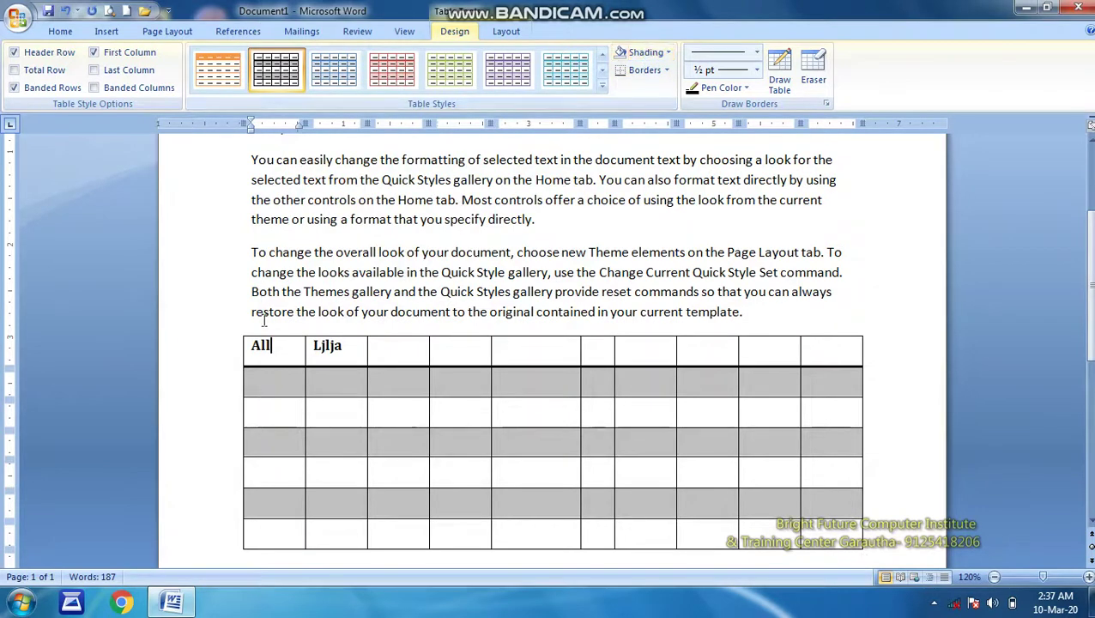
{"action": "left_click", "coordinate": [238, 331]}
Shade the whole table blue and add All Borders
{"action": "left_click", "coordinate": [668, 52]}
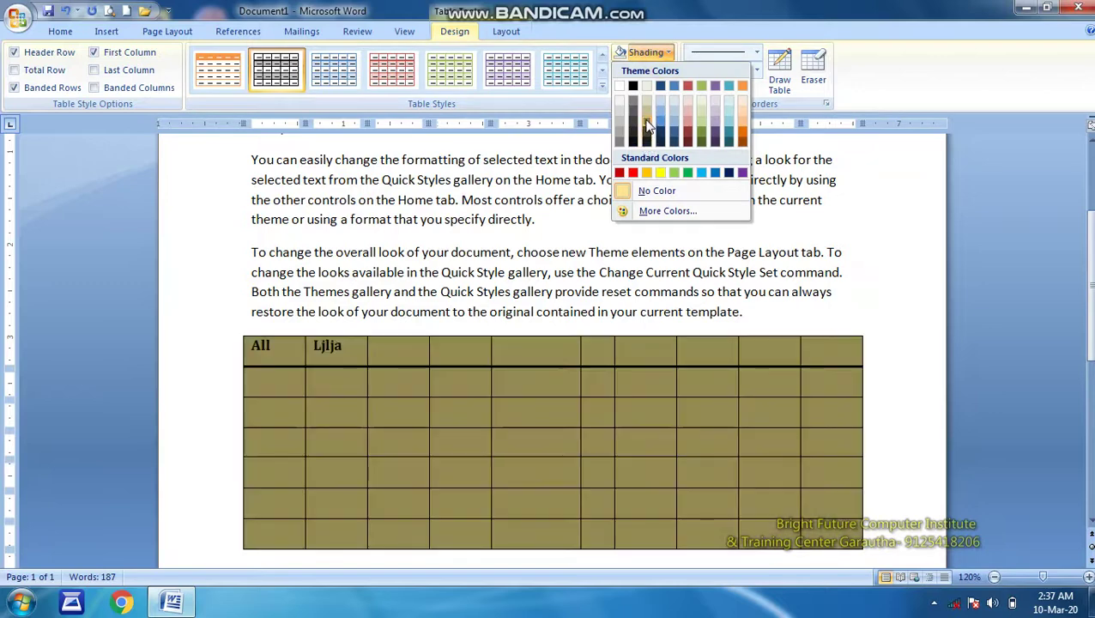
{"action": "left_click", "coordinate": [673, 137]}
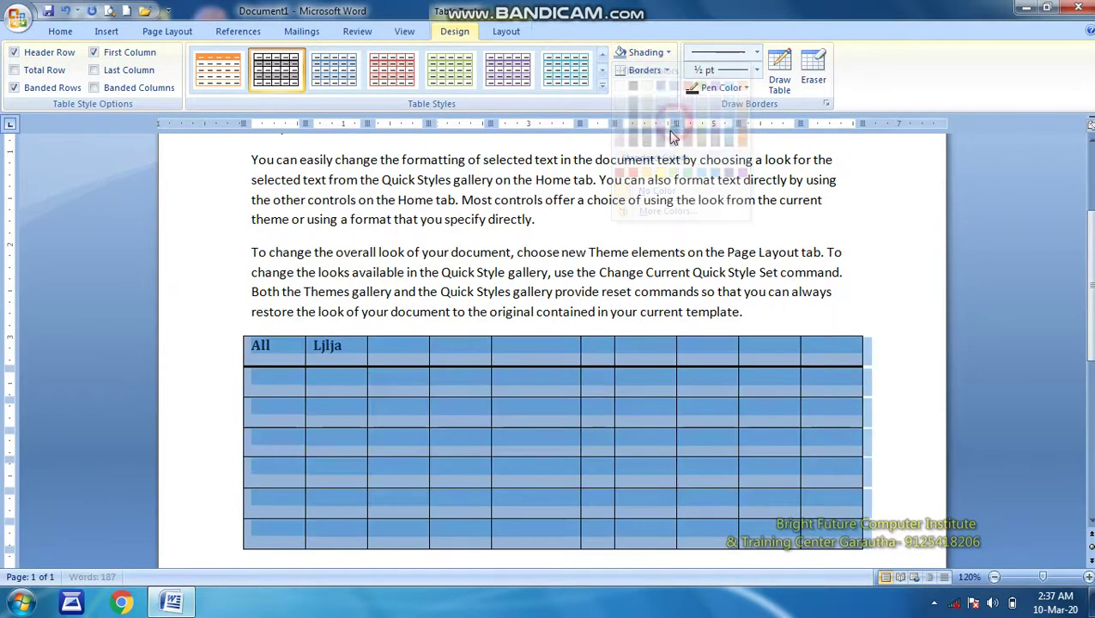
{"action": "left_click", "coordinate": [668, 71]}
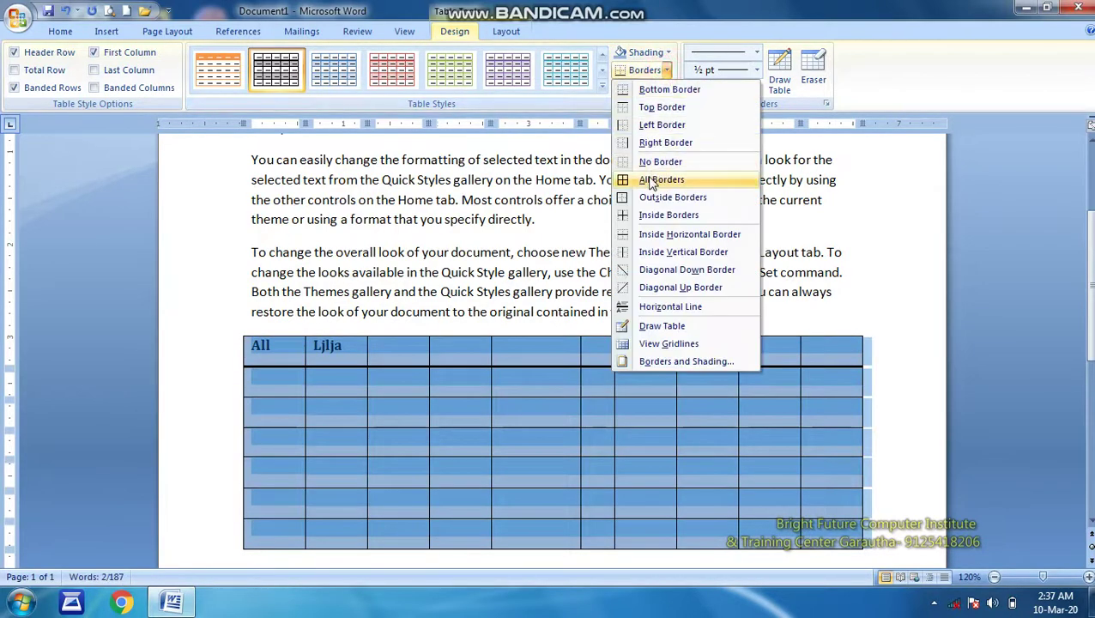
{"action": "left_click", "coordinate": [649, 176]}
Make every cell border red, then place the caret in row 3, column 3
{"action": "left_click", "coordinate": [721, 88]}
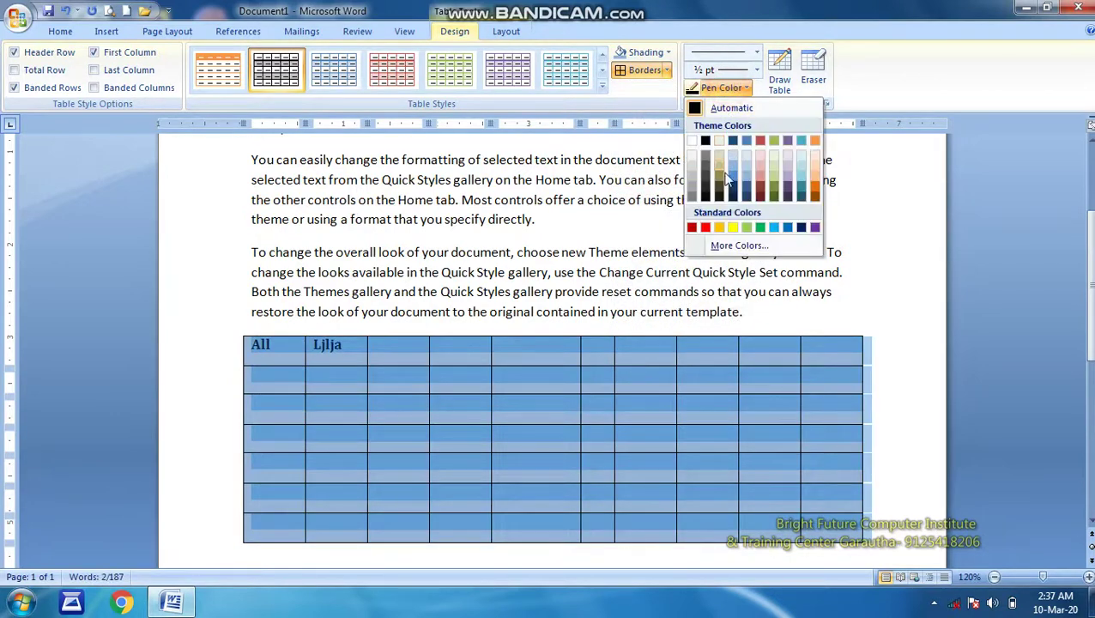
{"action": "left_click", "coordinate": [707, 229]}
{"action": "left_click", "coordinate": [640, 71]}
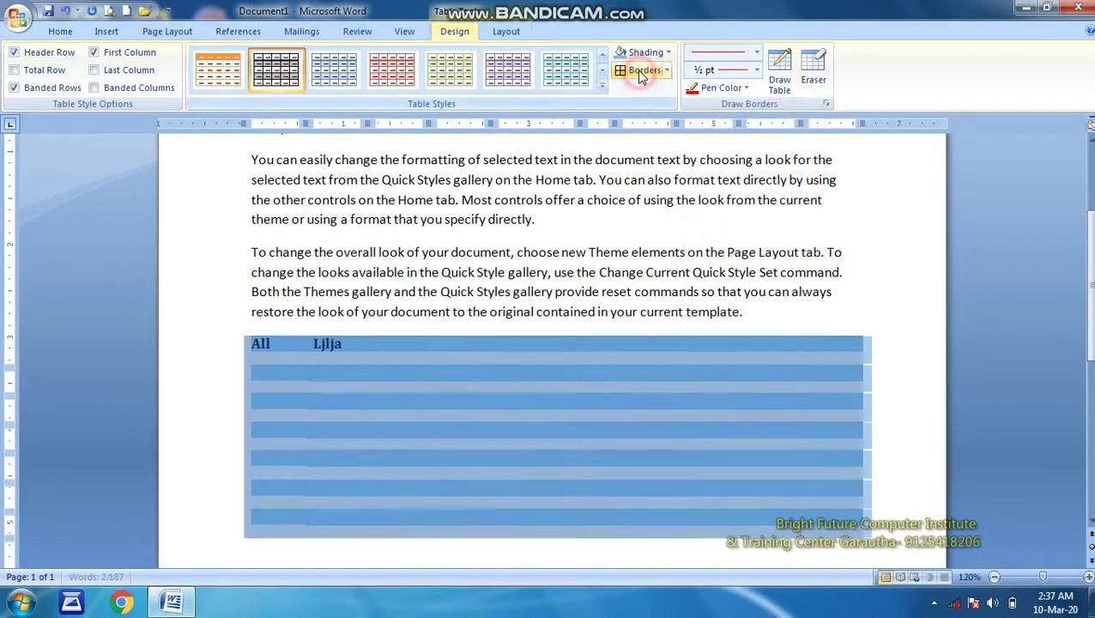
{"action": "left_click", "coordinate": [624, 399]}
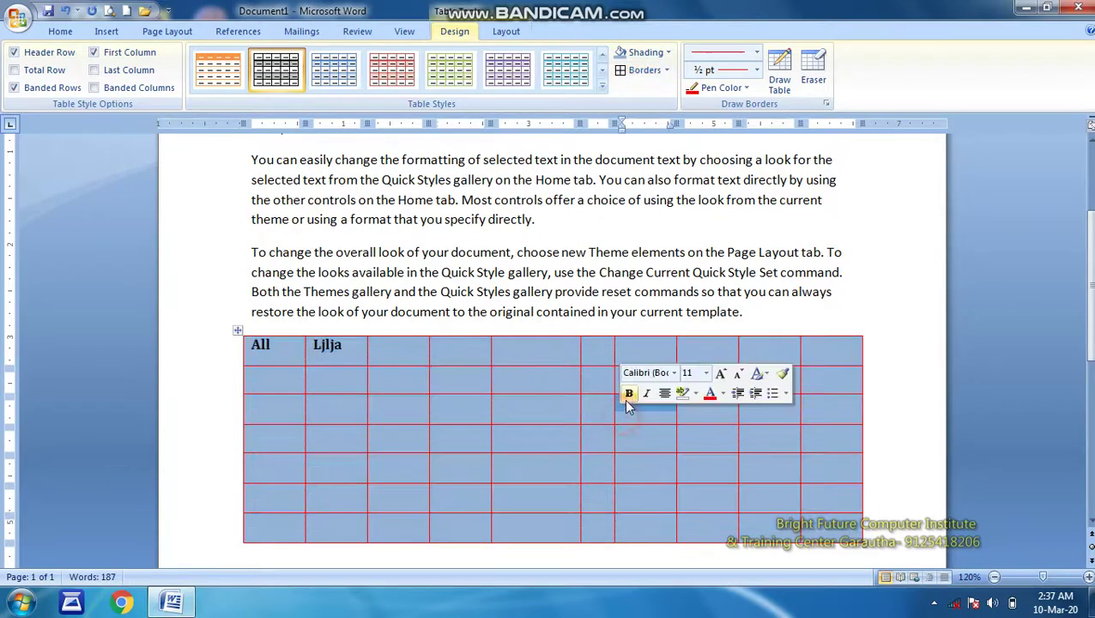
{"action": "left_click", "coordinate": [479, 375]}
{"action": "left_click", "coordinate": [397, 403]}
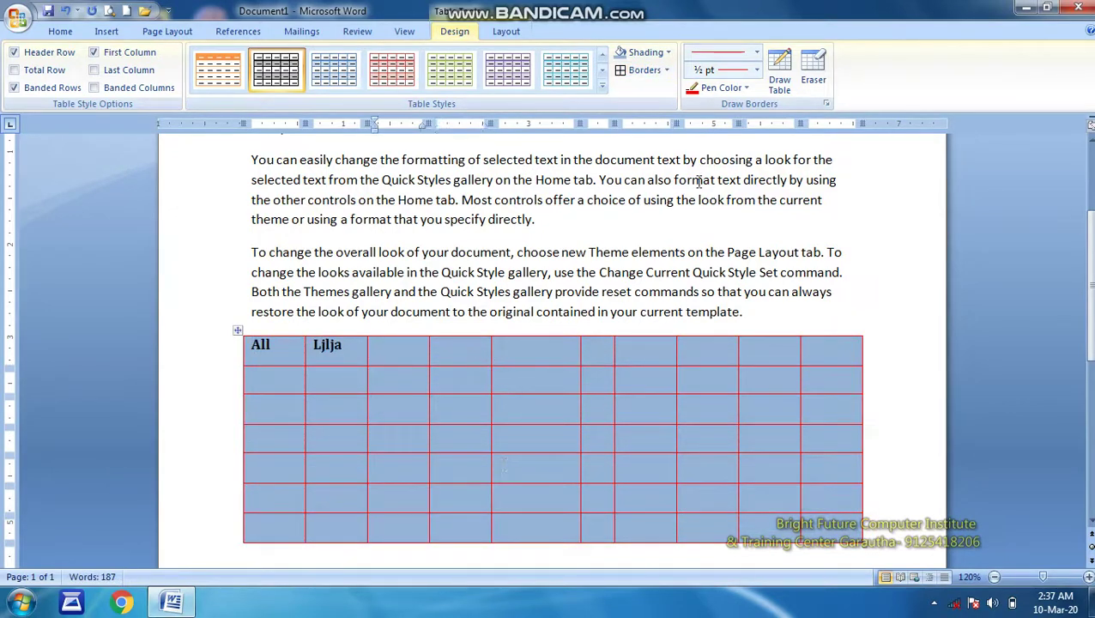
Draw three extra vertical column borders and a horizontal border across the table's header row
{"action": "left_click", "coordinate": [779, 67]}
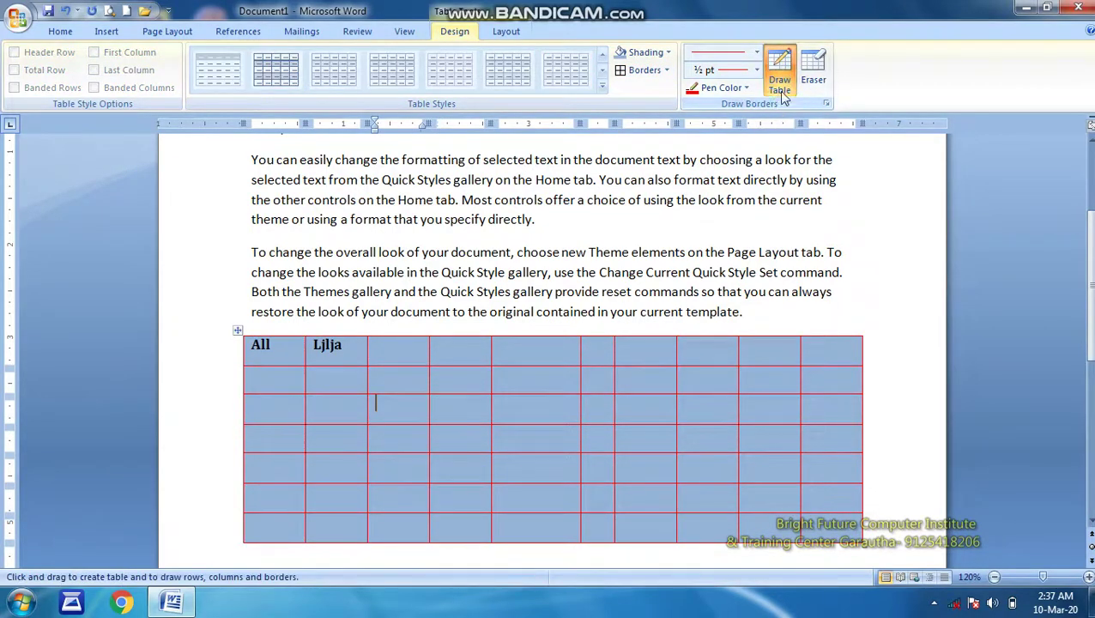
{"action": "left_click_drag", "start_coordinate": [658, 365], "coordinate": [654, 502]}
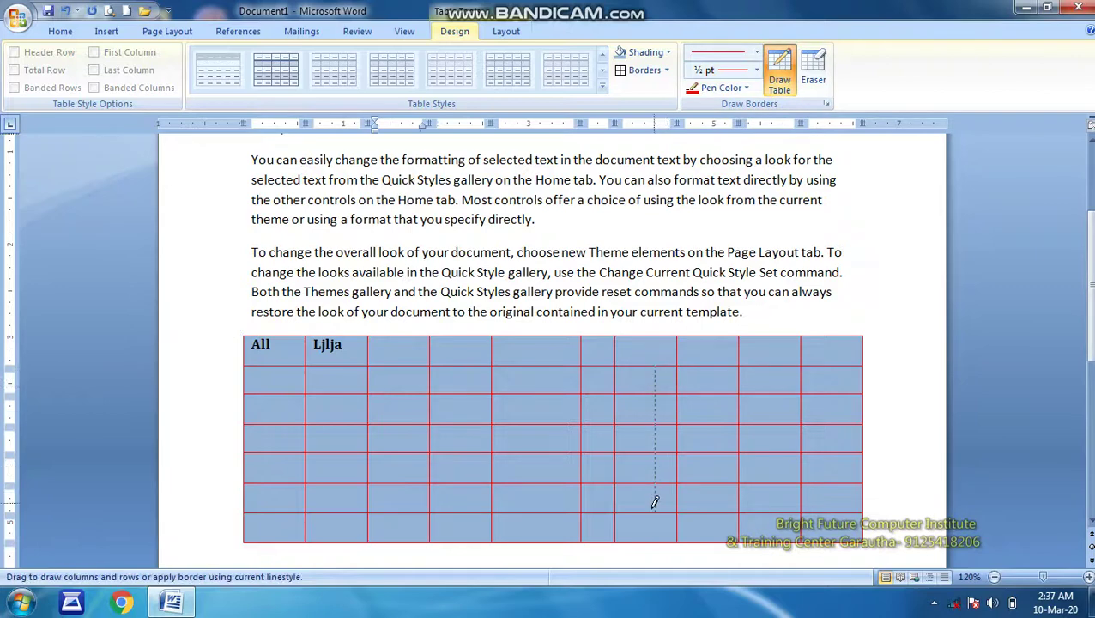
{"action": "left_click_drag", "start_coordinate": [633, 368], "coordinate": [635, 527]}
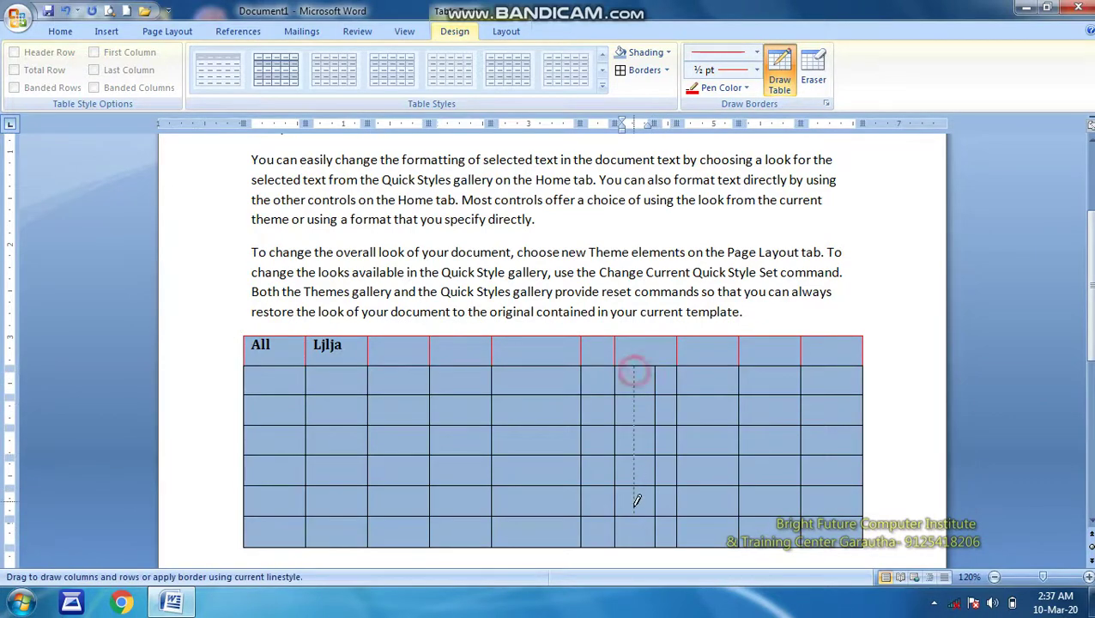
{"action": "left_click_drag", "start_coordinate": [701, 363], "coordinate": [700, 511]}
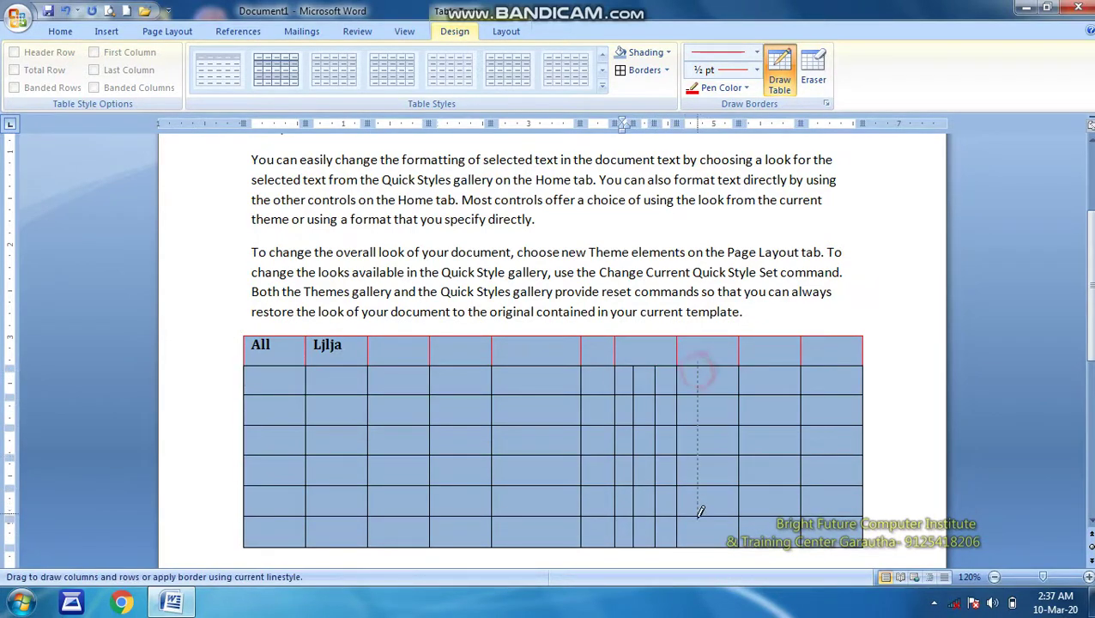
{"action": "left_click_drag", "start_coordinate": [680, 344], "coordinate": [814, 344]}
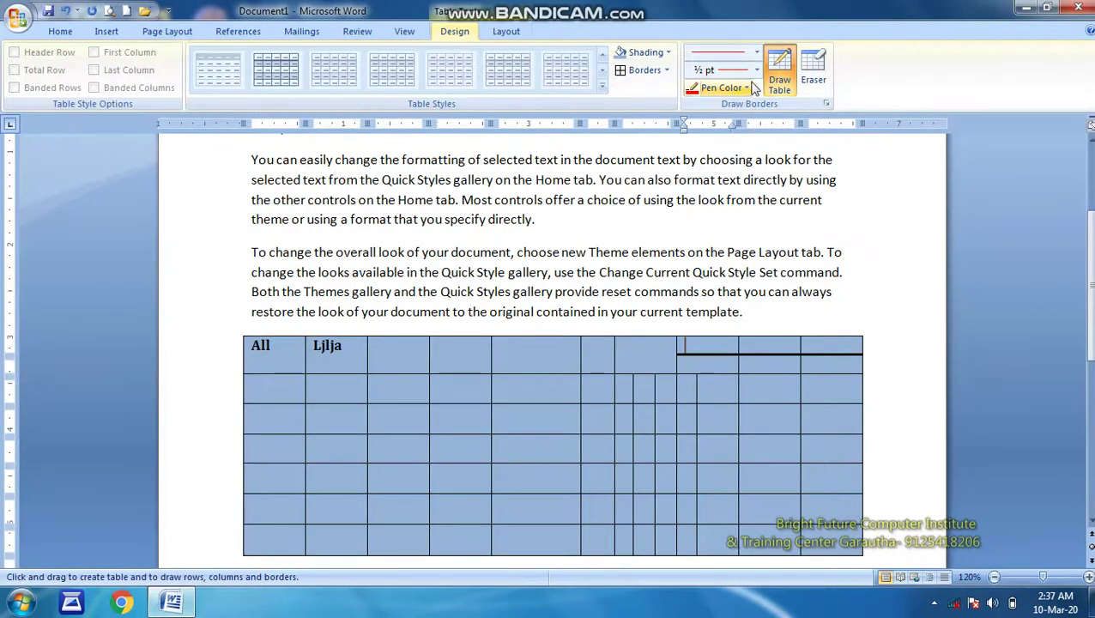
Erase the partial header partition and one body-row partition, then erase the entire table
{"action": "left_click", "coordinate": [813, 69]}
{"action": "left_click", "coordinate": [820, 352]}
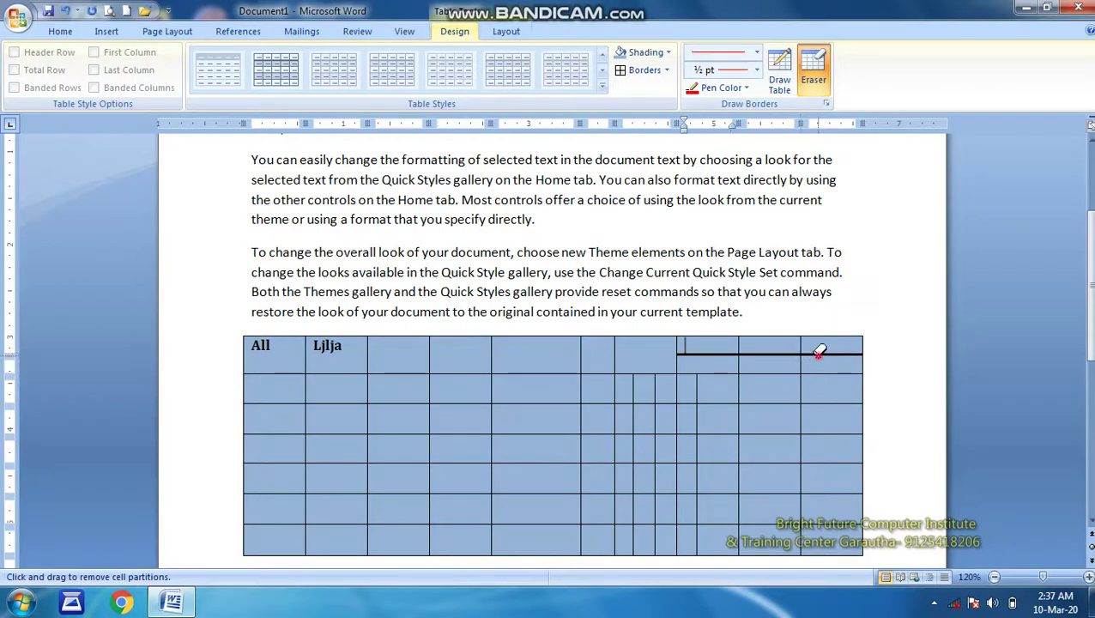
{"action": "left_click_drag", "start_coordinate": [770, 350], "coordinate": [716, 353]}
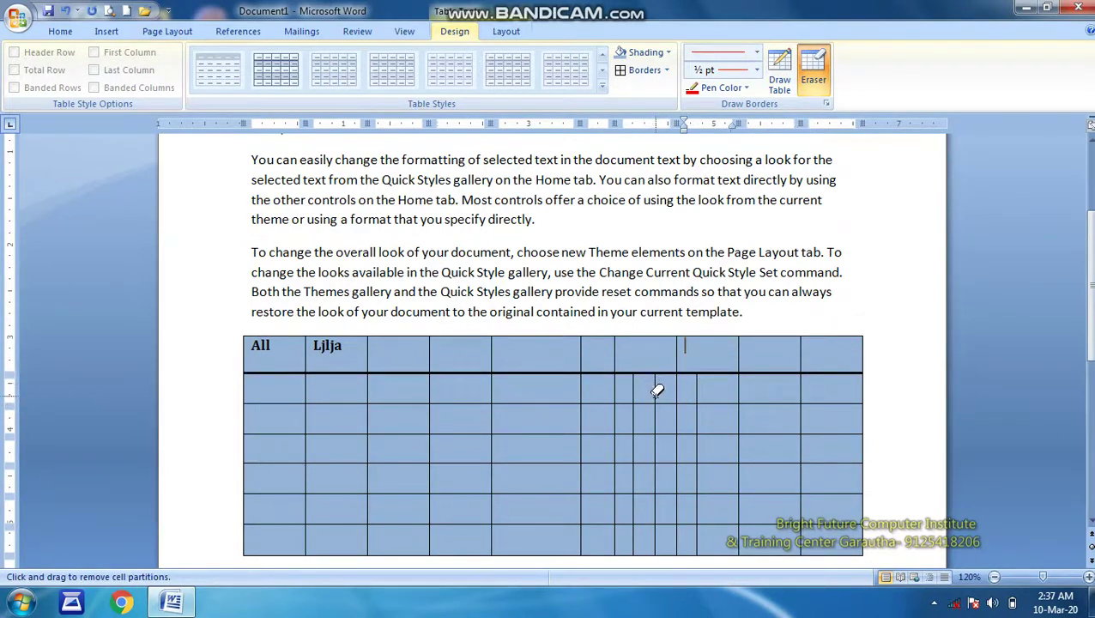
{"action": "left_click_drag", "start_coordinate": [657, 391], "coordinate": [655, 457]}
{"action": "left_click_drag", "start_coordinate": [228, 315], "coordinate": [860, 555]}
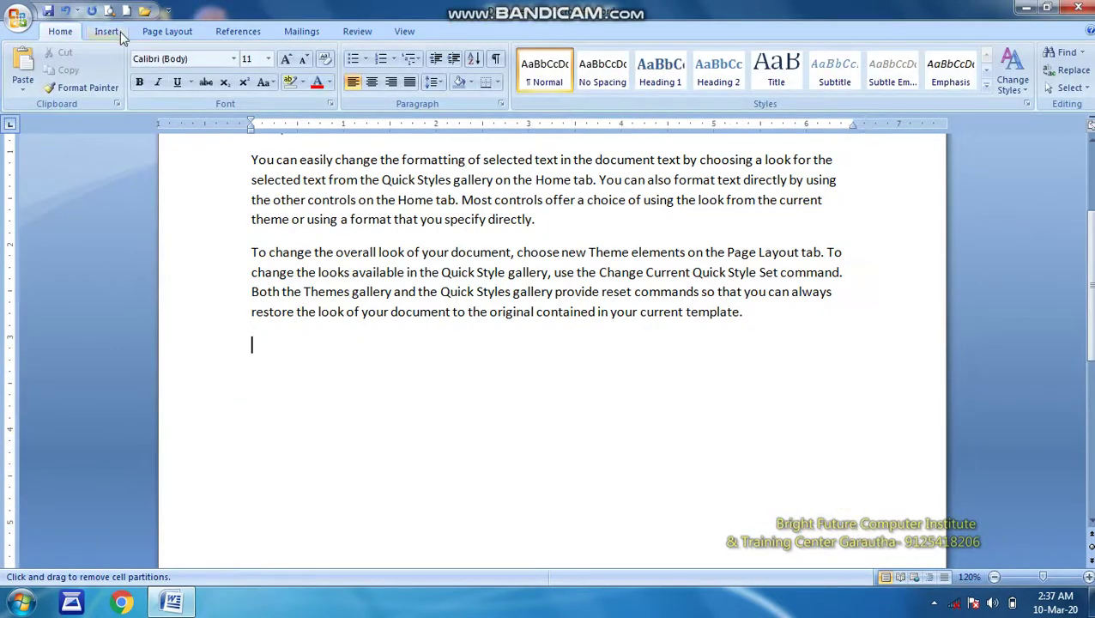
Open the Table dropdown grid on the Insert tab
{"action": "left_click", "coordinate": [109, 32]}
{"action": "left_click", "coordinate": [134, 79]}
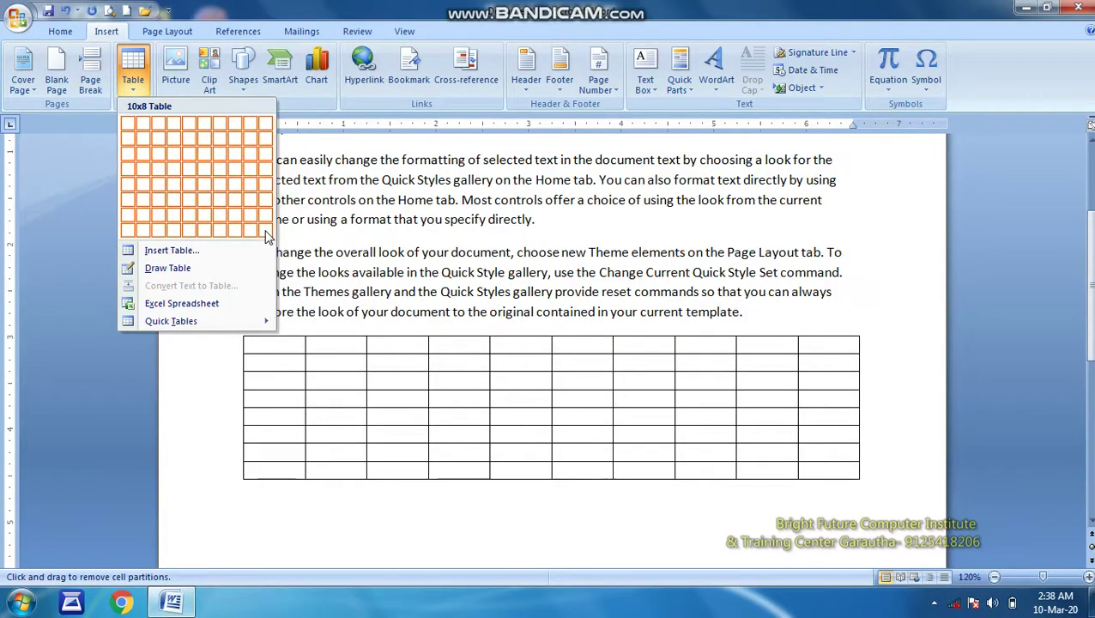
Insert an 8-column, 20-row table through the Insert Table dialog
{"action": "left_click", "coordinate": [173, 252]}
{"action": "type", "text": "8"}
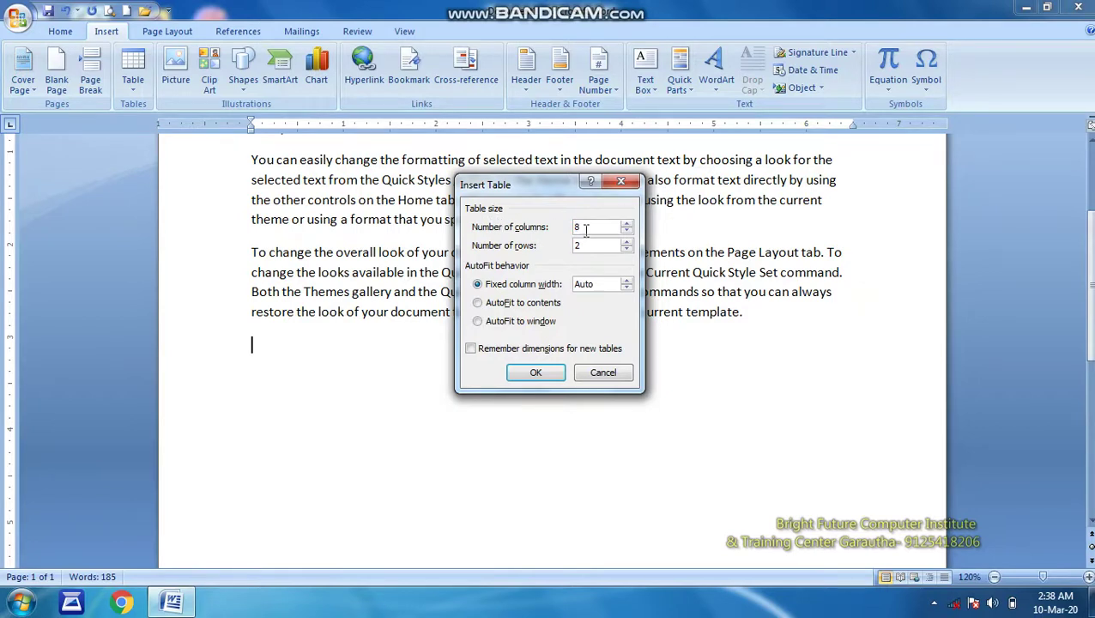
{"action": "key", "text": "Tab"}
{"action": "left_click", "coordinate": [536, 372]}
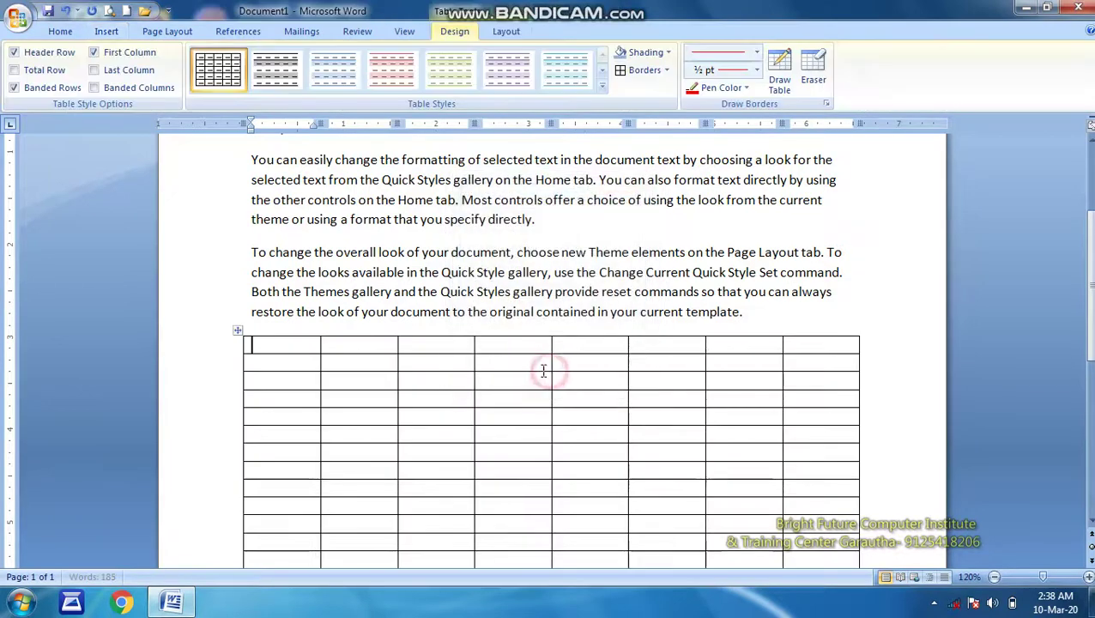
Select the whole new table and delete it with Backspace
{"action": "scroll", "coordinate": [369, 327], "scroll_direction": "down", "scroll_amount": 1}
{"action": "scroll", "coordinate": [369, 327], "scroll_direction": "down", "scroll_amount": 4}
{"action": "scroll", "coordinate": [368, 329], "scroll_direction": "up", "scroll_amount": 1}
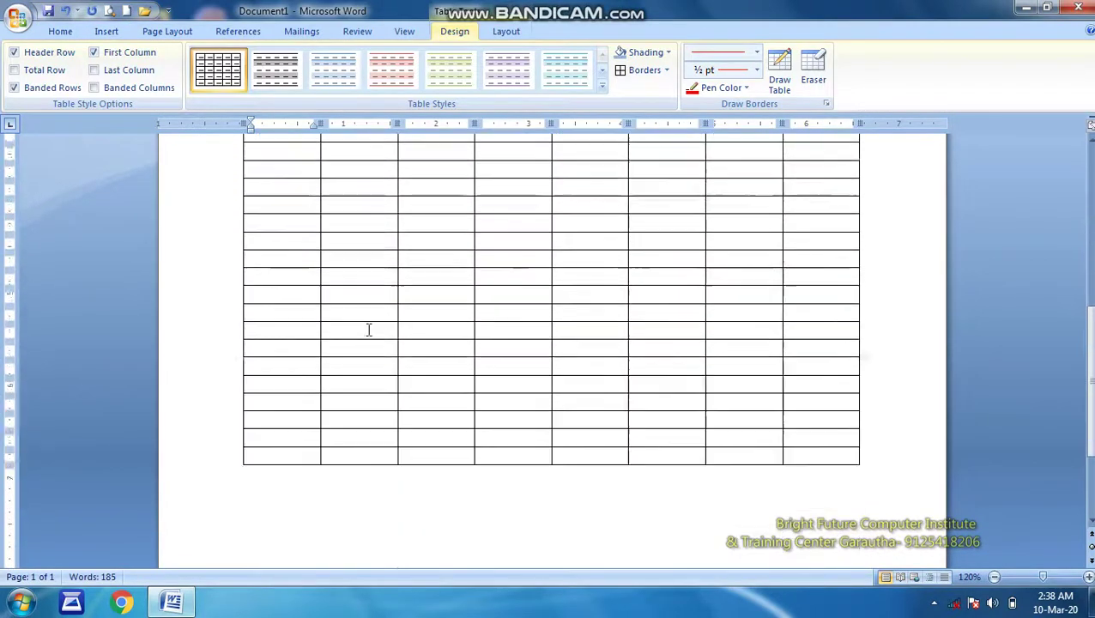
{"action": "scroll", "coordinate": [343, 313], "scroll_direction": "up", "scroll_amount": 4}
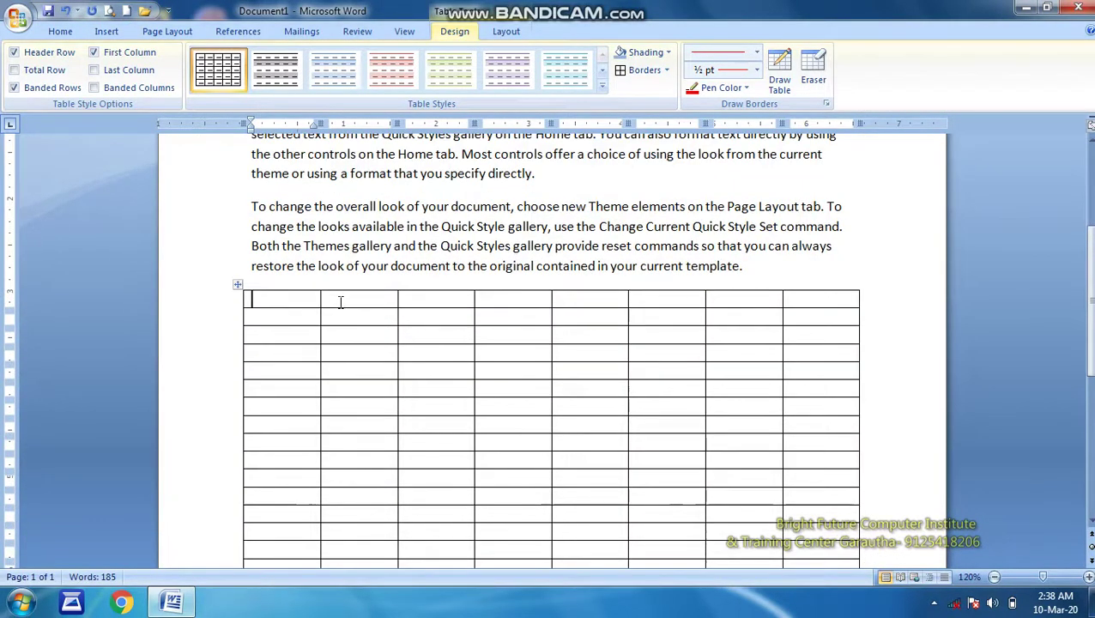
{"action": "left_click", "coordinate": [241, 284]}
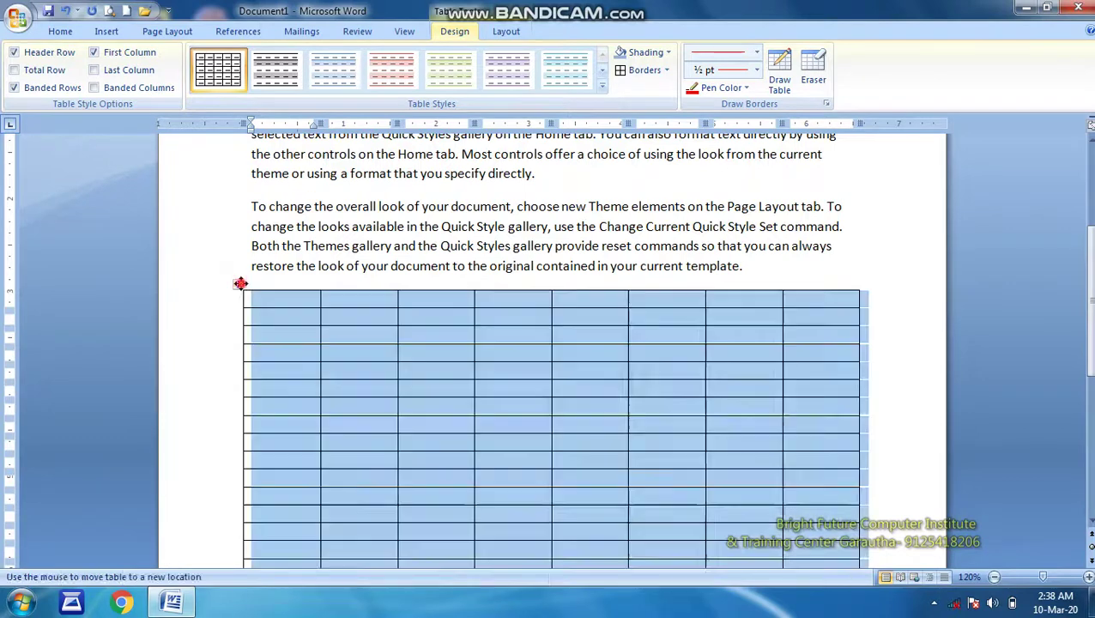
{"action": "key", "text": "BackSpace"}
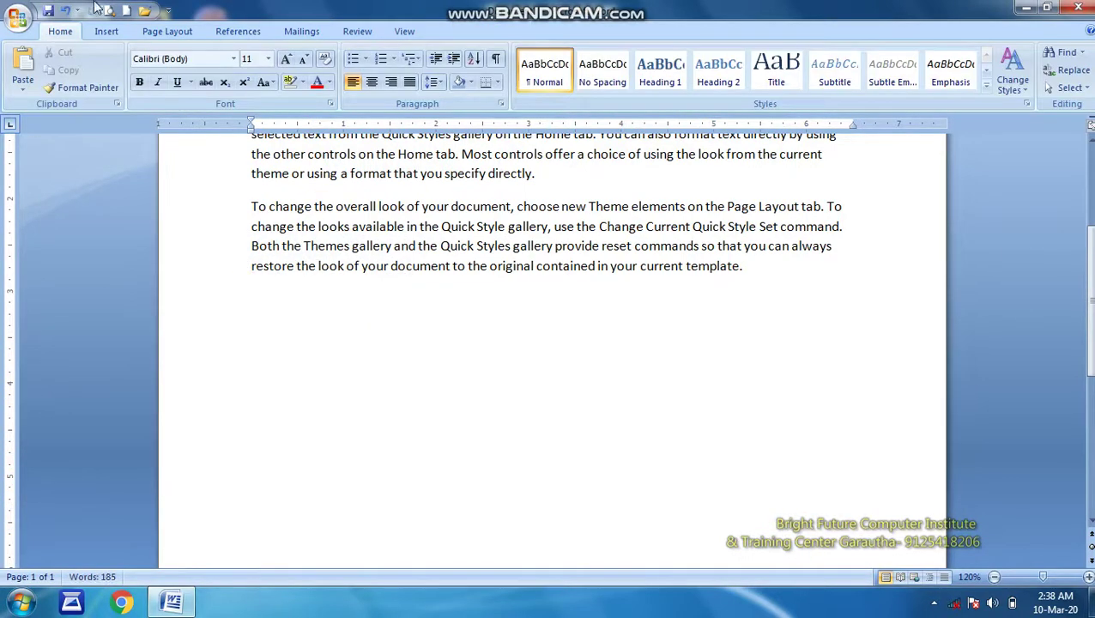
With Draw Table, draw the outer box of a new table below the text
{"action": "left_click", "coordinate": [111, 31]}
{"action": "left_click", "coordinate": [133, 69]}
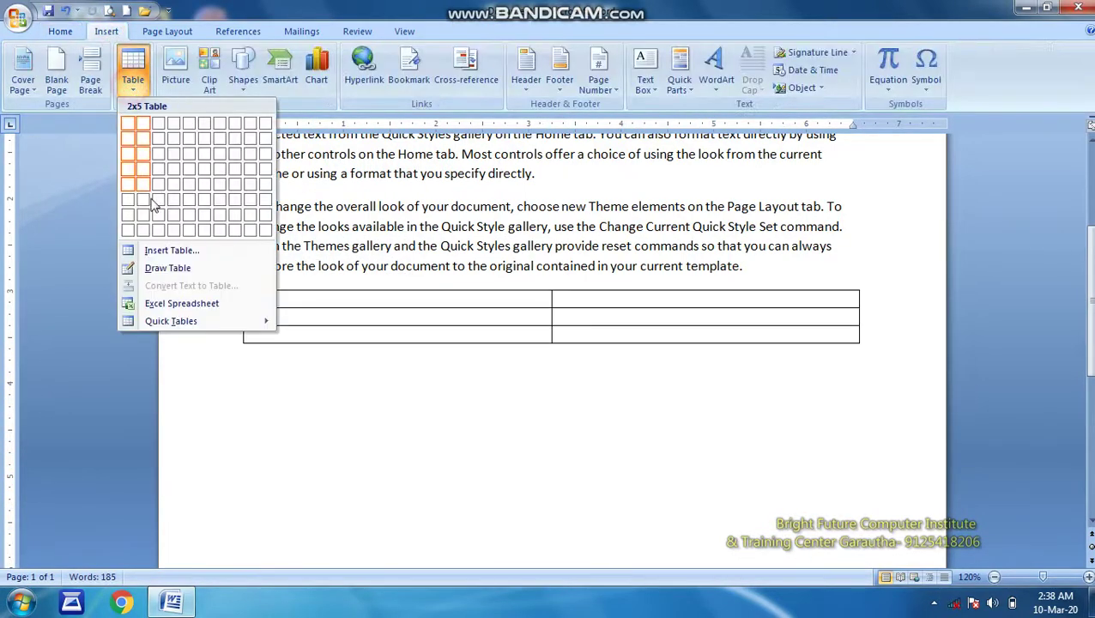
{"action": "left_click", "coordinate": [168, 270]}
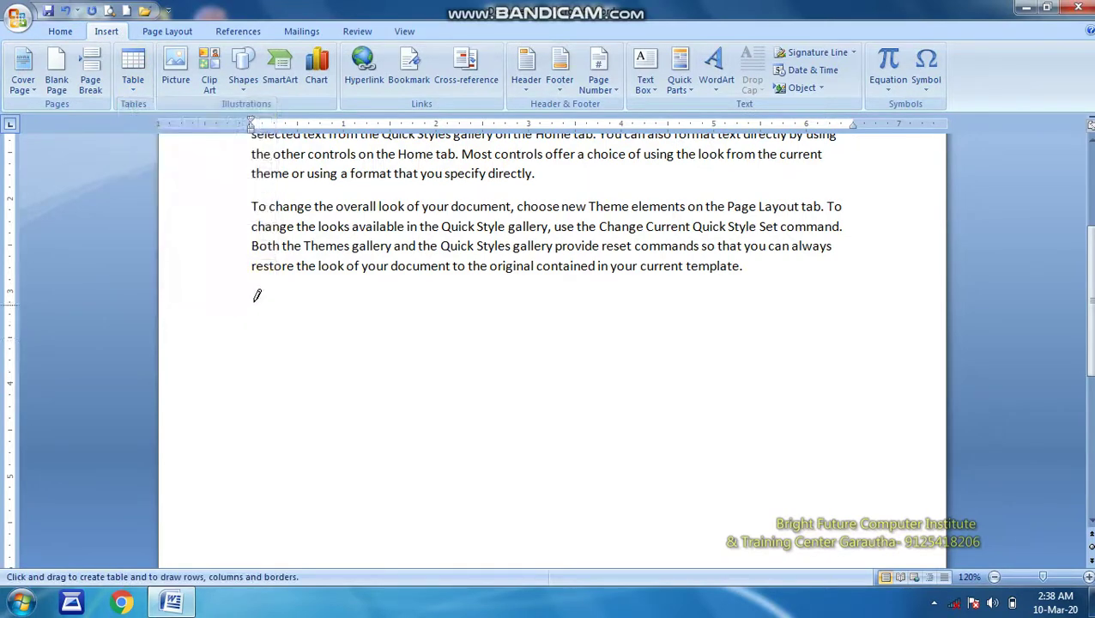
{"action": "mouse_move", "coordinate": [258, 298]}
{"action": "left_mouse_down"}
{"action": "mouse_move", "coordinate": [612, 477]}
{"action": "mouse_move", "coordinate": [870, 548]}
{"action": "left_mouse_up"}
Divide the drawn table into four columns and four rows, adding an extra right-column split
{"action": "left_click_drag", "start_coordinate": [259, 341], "coordinate": [708, 341]}
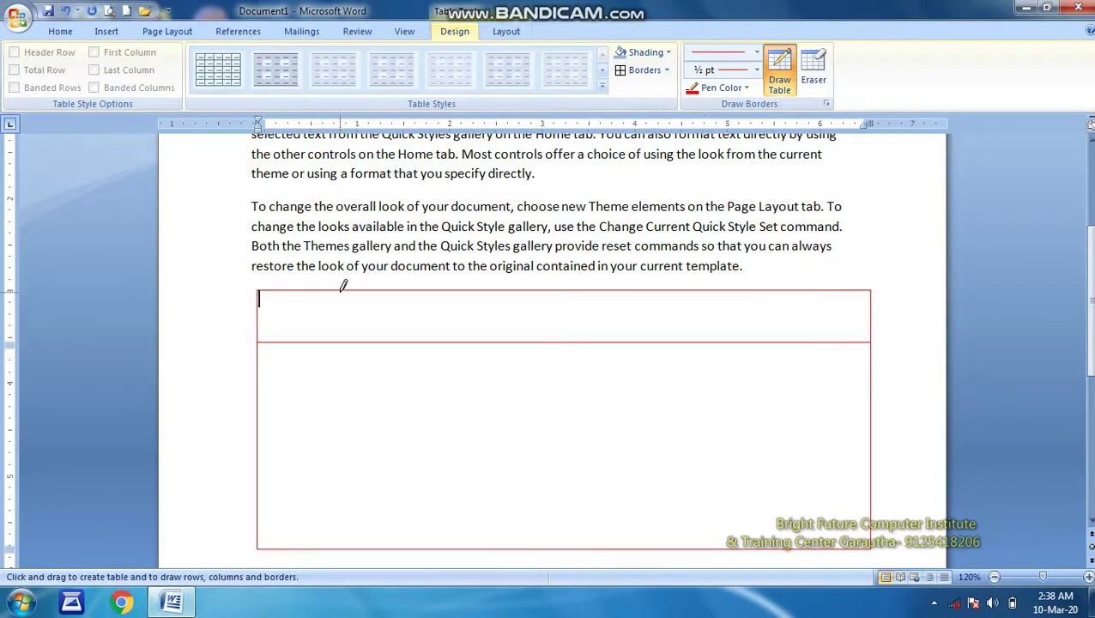
{"action": "left_click_drag", "start_coordinate": [340, 292], "coordinate": [340, 548]}
{"action": "left_click_drag", "start_coordinate": [470, 292], "coordinate": [470, 547]}
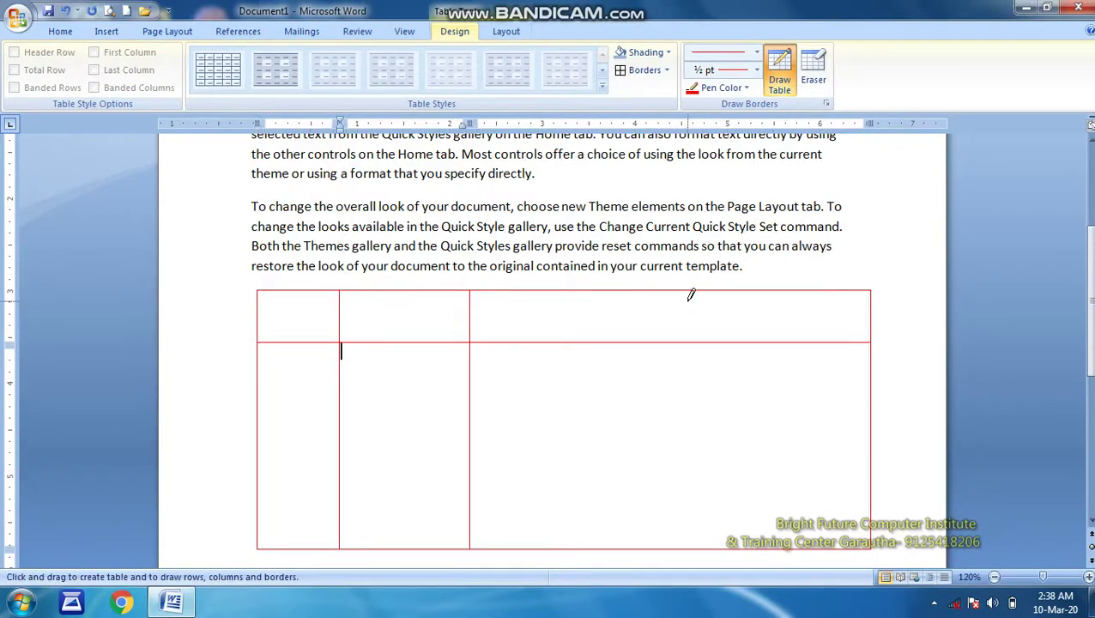
{"action": "left_click_drag", "start_coordinate": [683, 292], "coordinate": [684, 547]}
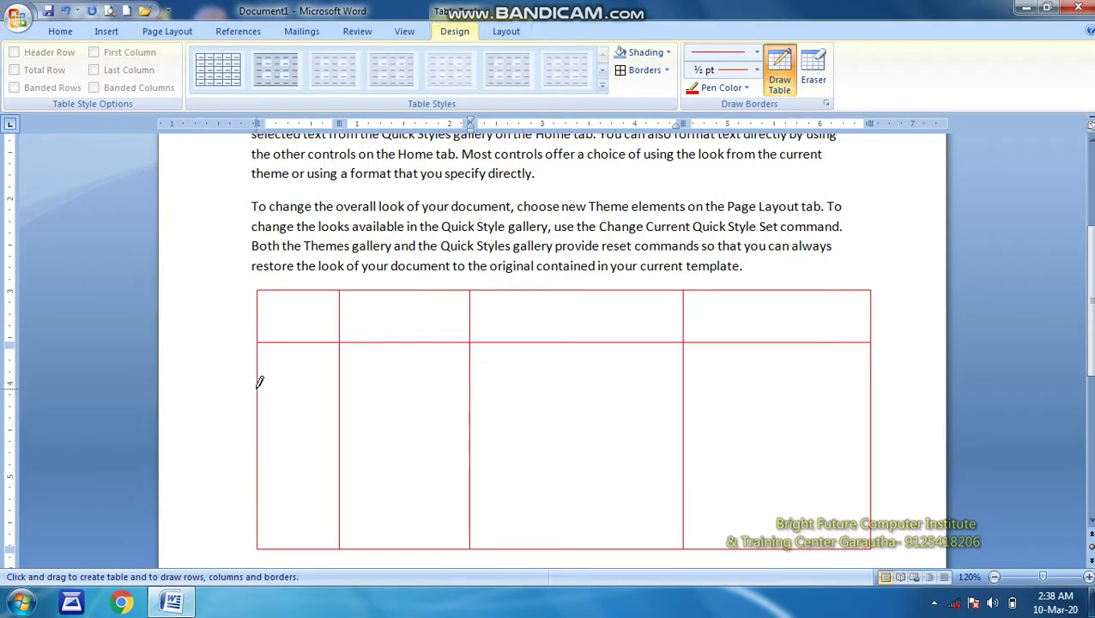
{"action": "left_click_drag", "start_coordinate": [258, 389], "coordinate": [743, 389]}
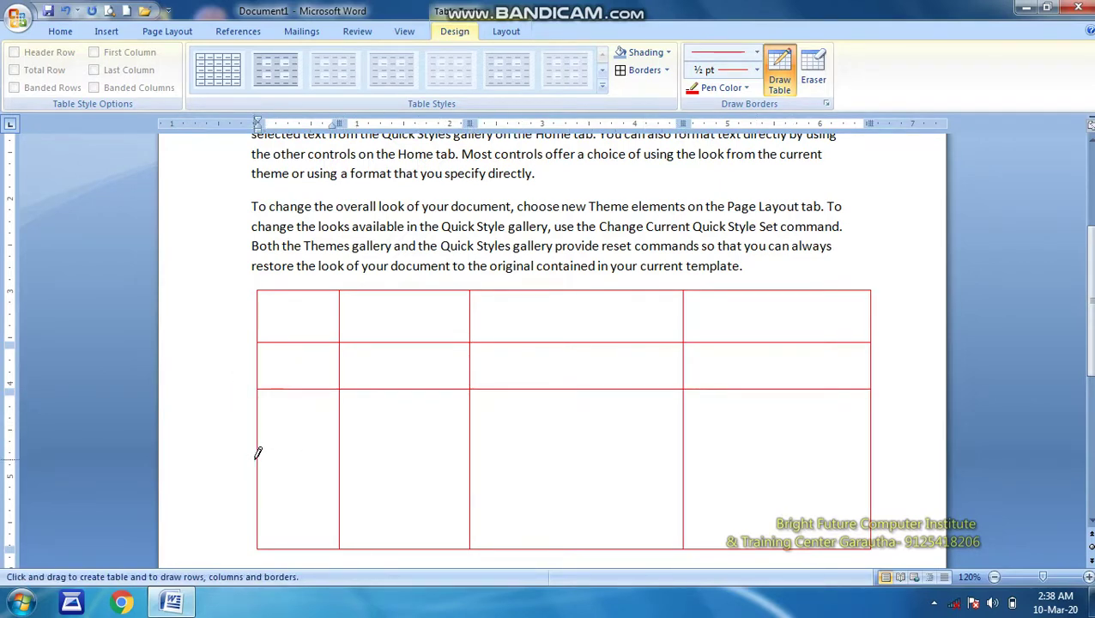
{"action": "left_click_drag", "start_coordinate": [258, 453], "coordinate": [807, 461]}
{"action": "left_click_drag", "start_coordinate": [767, 344], "coordinate": [780, 389]}
Erase the extra right-column border, then erase the whole drawn table
{"action": "left_click", "coordinate": [813, 68]}
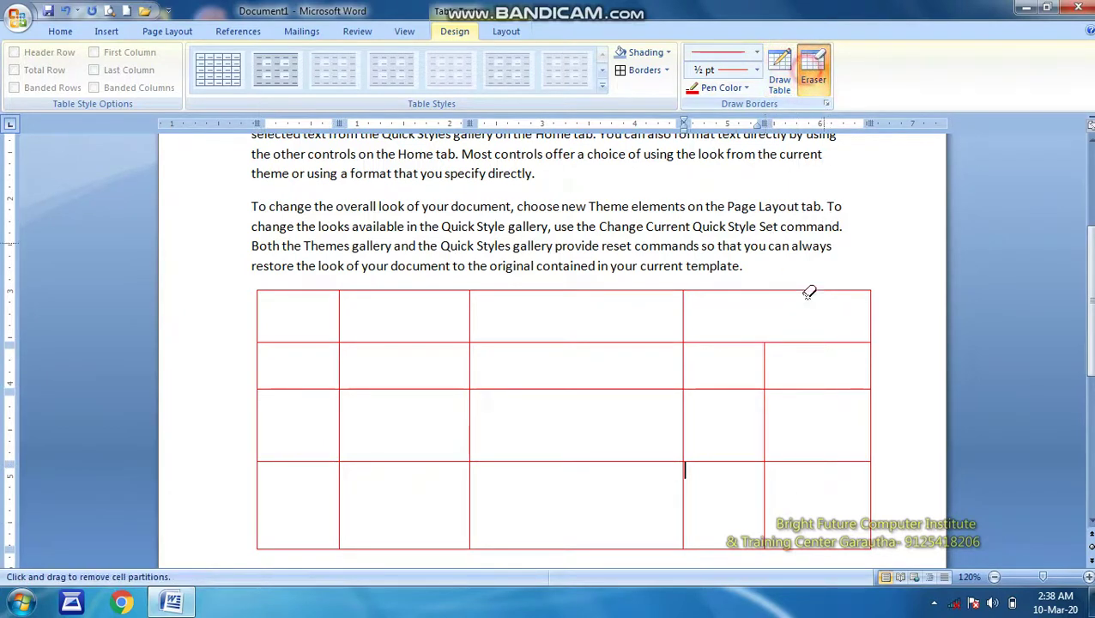
{"action": "left_click", "coordinate": [764, 362]}
{"action": "left_click", "coordinate": [765, 416]}
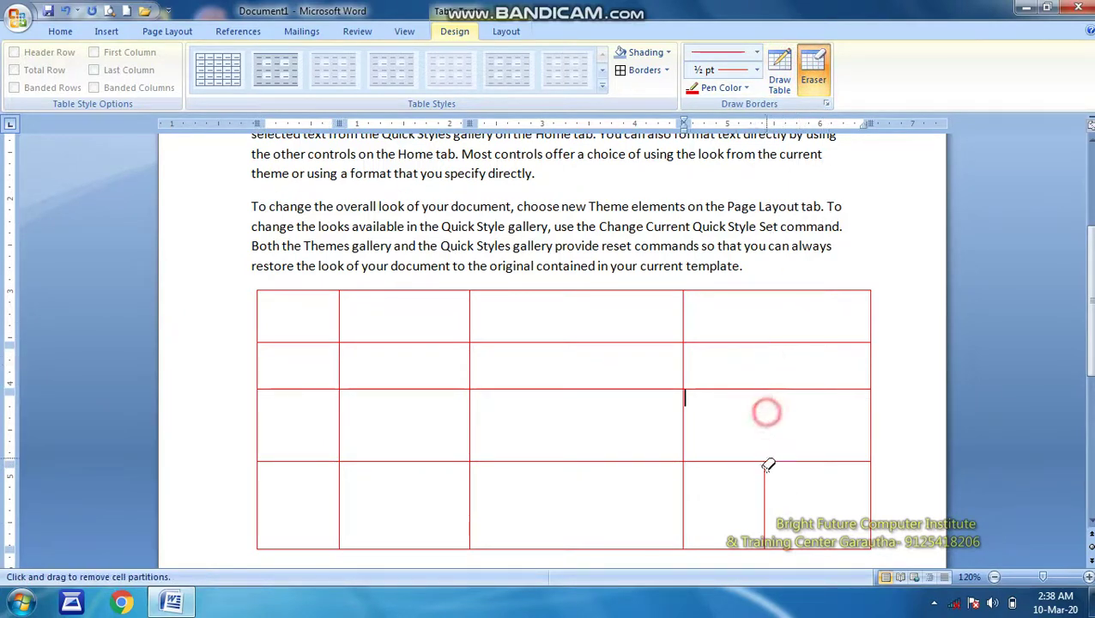
{"action": "left_click", "coordinate": [764, 496]}
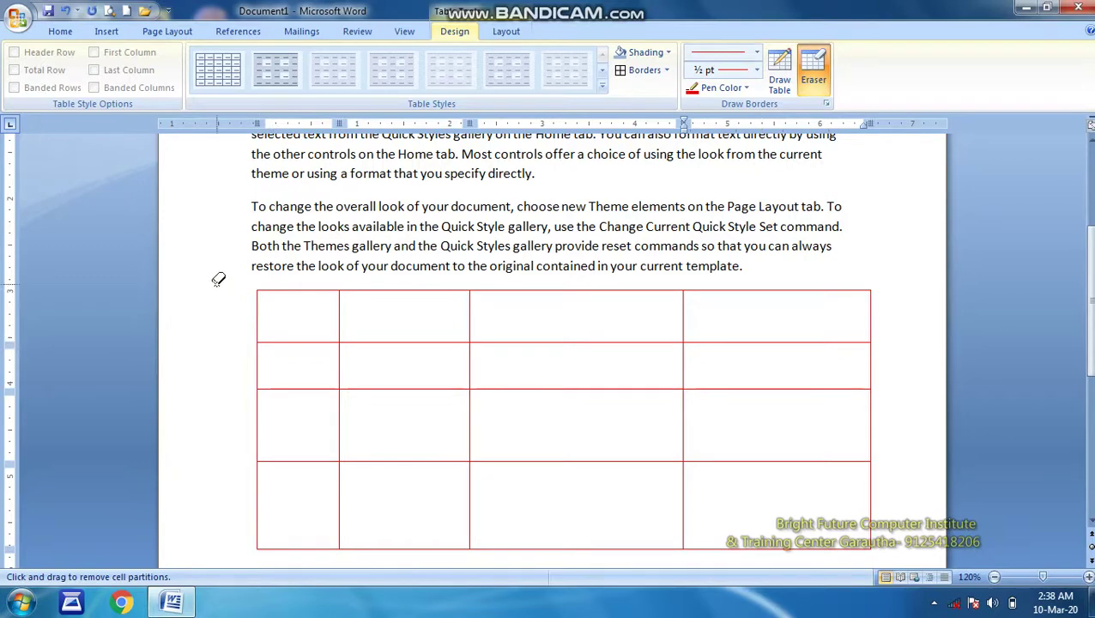
{"action": "mouse_move", "coordinate": [218, 279]}
{"action": "left_mouse_down"}
{"action": "mouse_move", "coordinate": [697, 542]}
{"action": "mouse_move", "coordinate": [855, 445]}
{"action": "mouse_move", "coordinate": [909, 427]}
{"action": "left_mouse_up"}
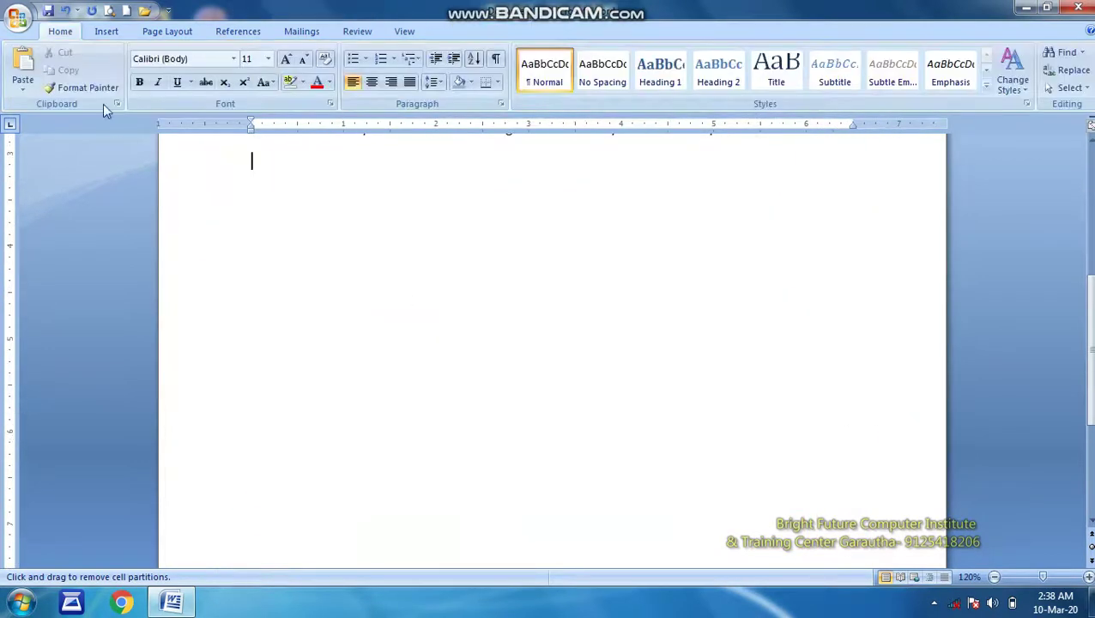
Insert the 1LIY4 garden house photo from the Photo folder on drive D
{"action": "left_click", "coordinate": [105, 32]}
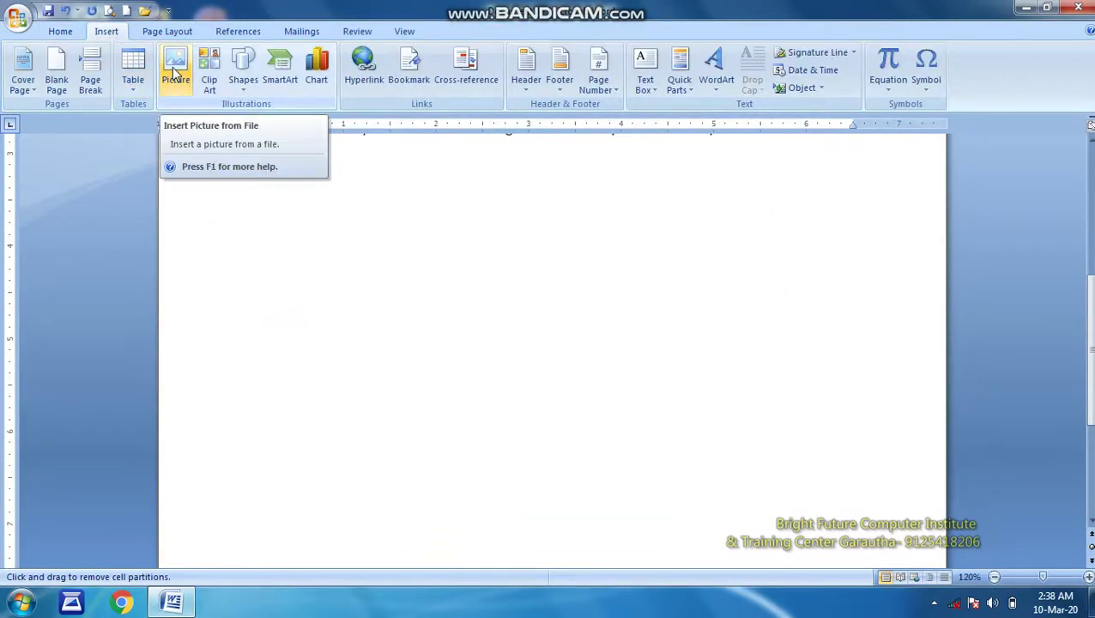
{"action": "left_click", "coordinate": [174, 68]}
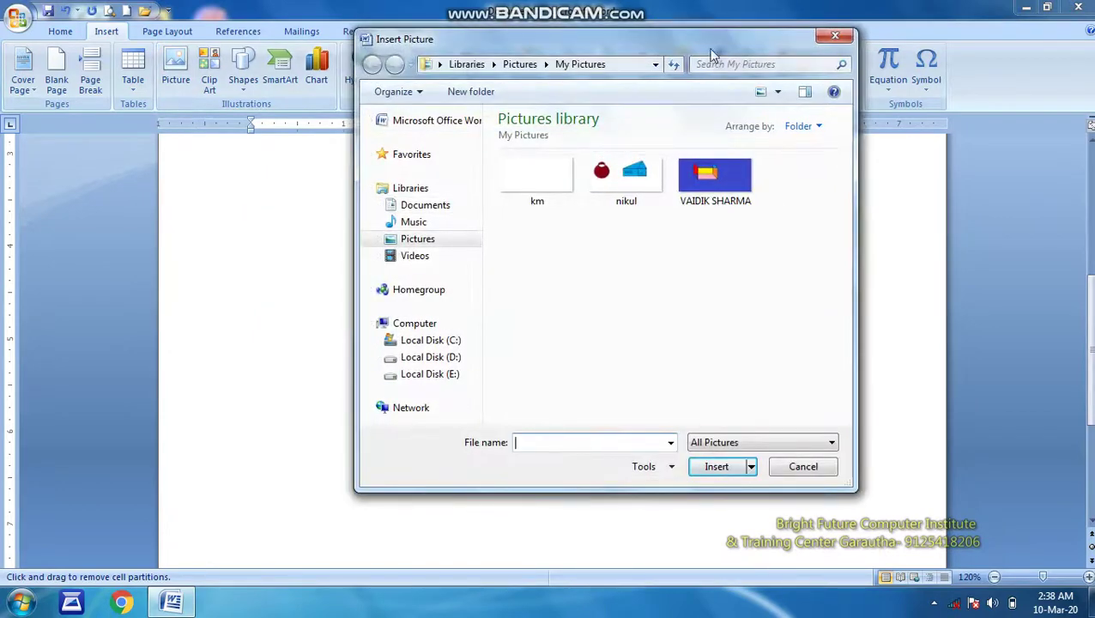
{"action": "left_click_drag", "start_coordinate": [705, 36], "coordinate": [687, 129]}
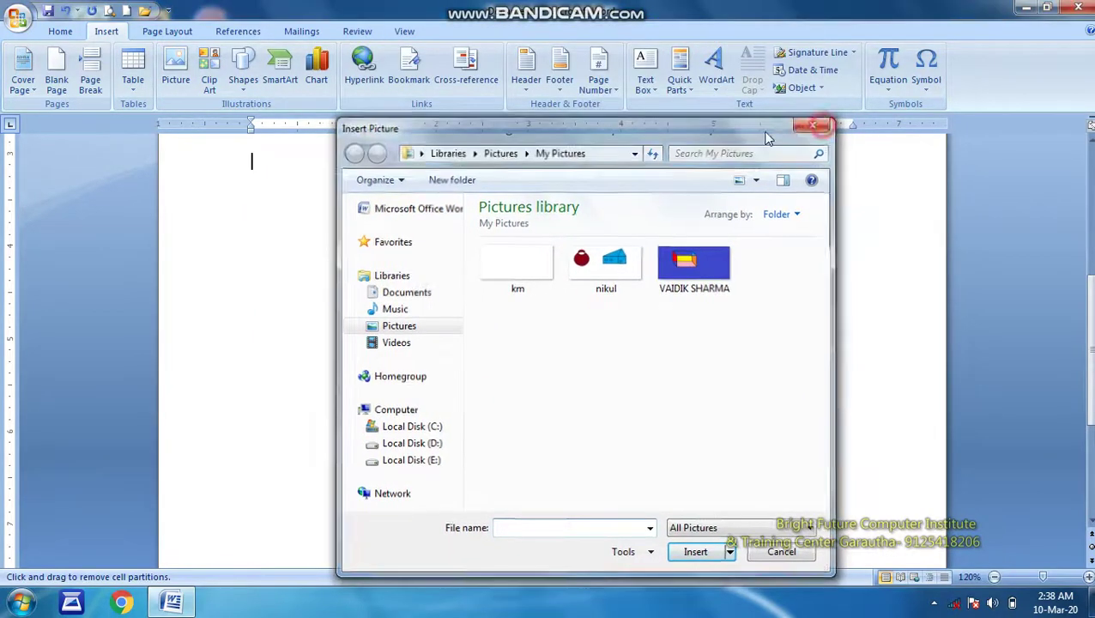
{"action": "left_click", "coordinate": [814, 121]}
{"action": "left_click", "coordinate": [175, 69]}
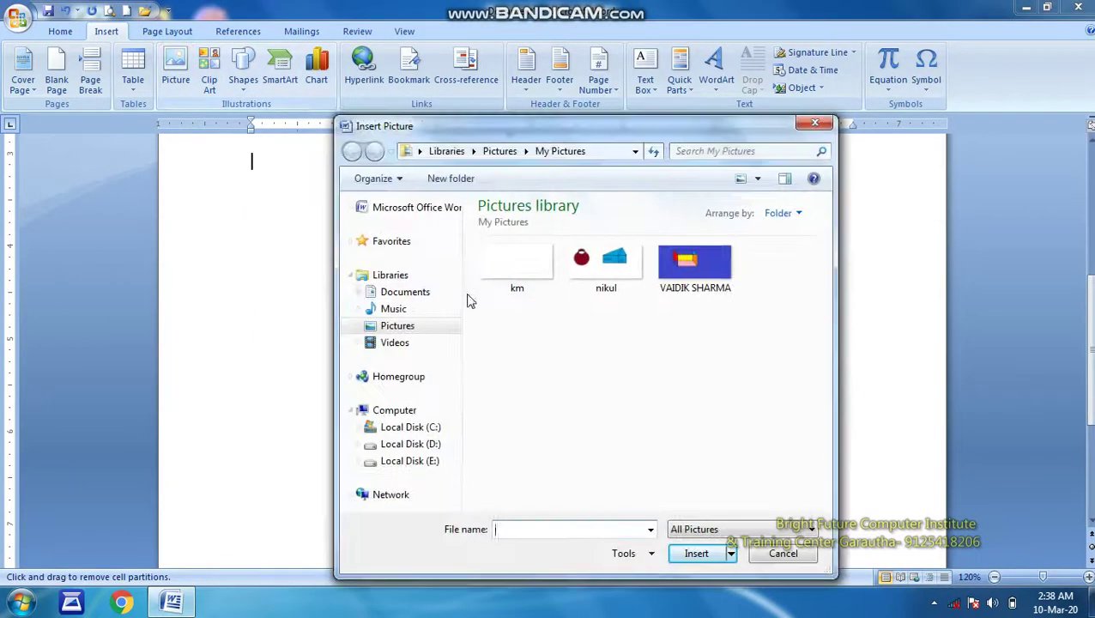
{"action": "left_click", "coordinate": [412, 444]}
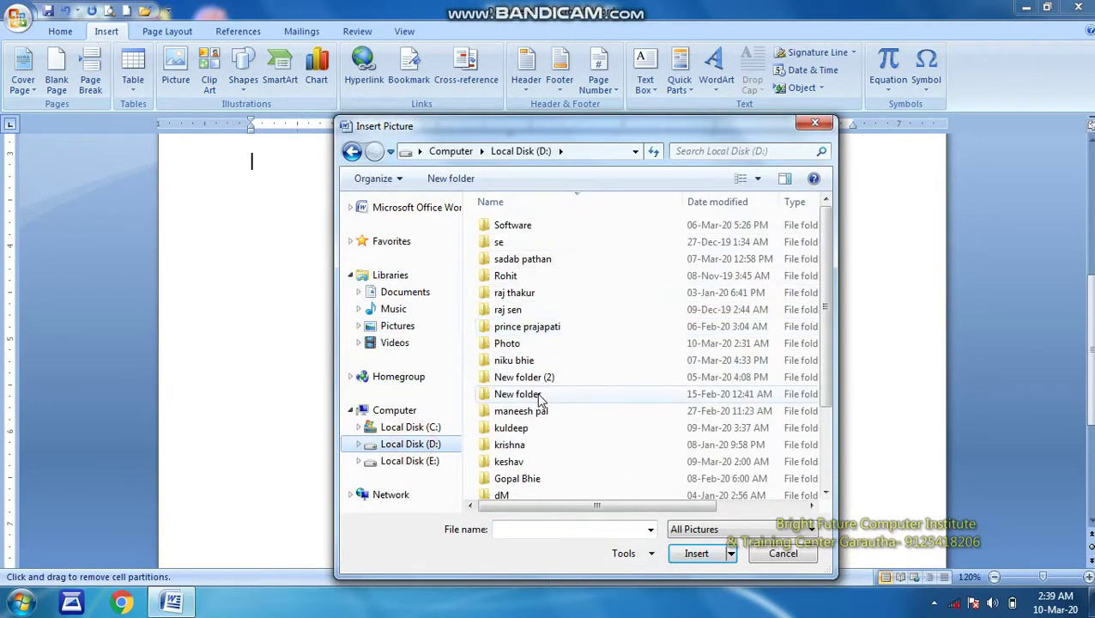
{"action": "double_click", "coordinate": [508, 343]}
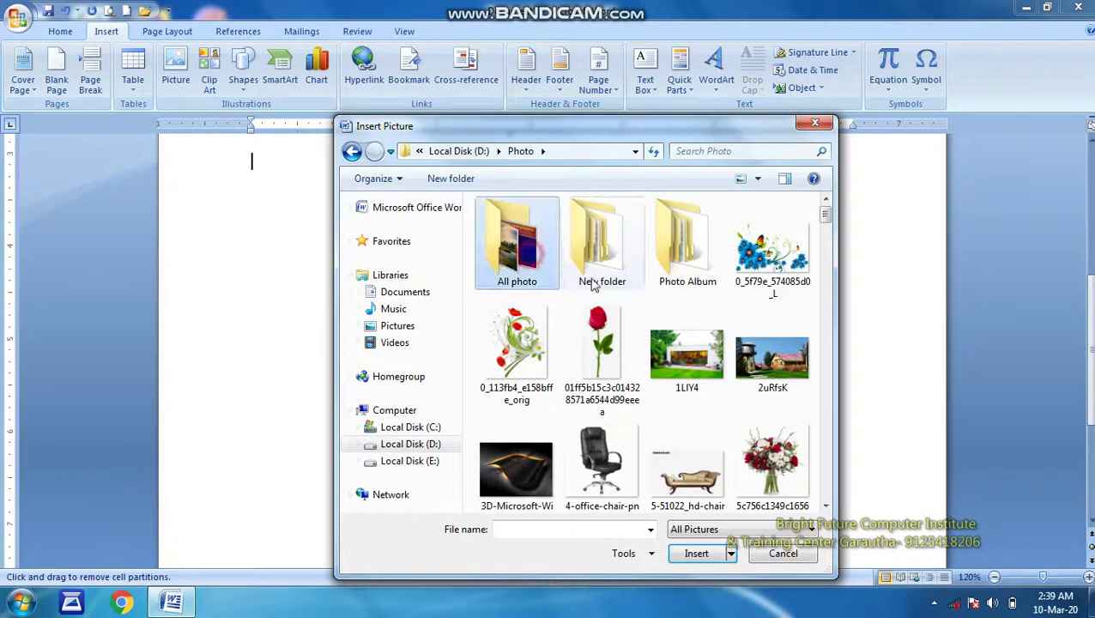
{"action": "double_click", "coordinate": [697, 352]}
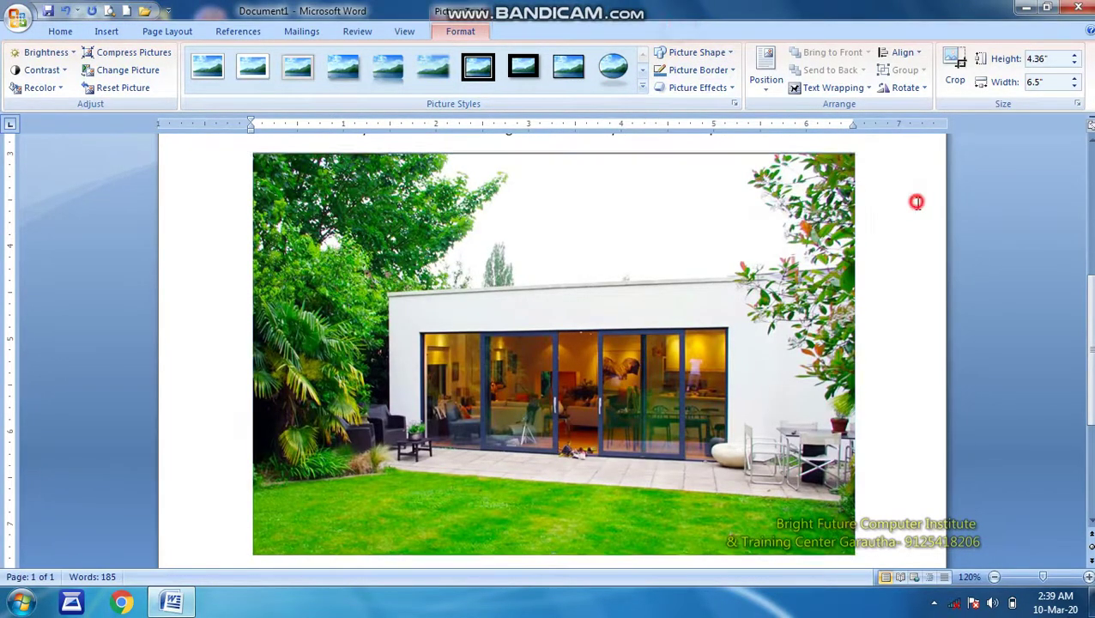
Resize the photo with its handles to about 4.35" wide by 3.31" high
{"action": "left_click_drag", "start_coordinate": [247, 151], "coordinate": [493, 314]}
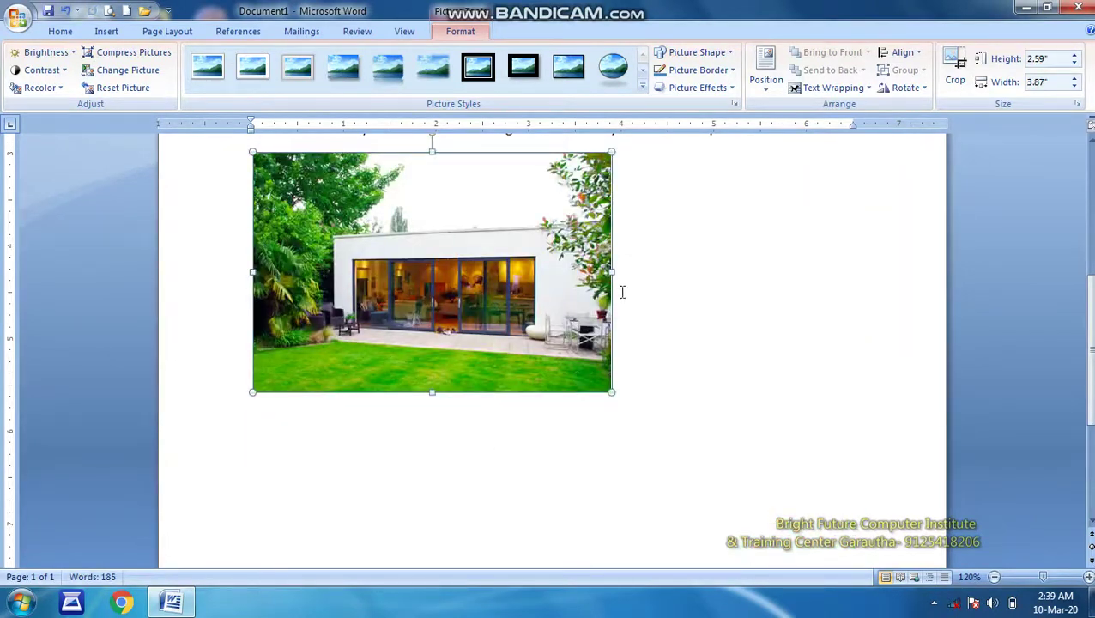
{"action": "left_click_drag", "start_coordinate": [612, 271], "coordinate": [696, 272]}
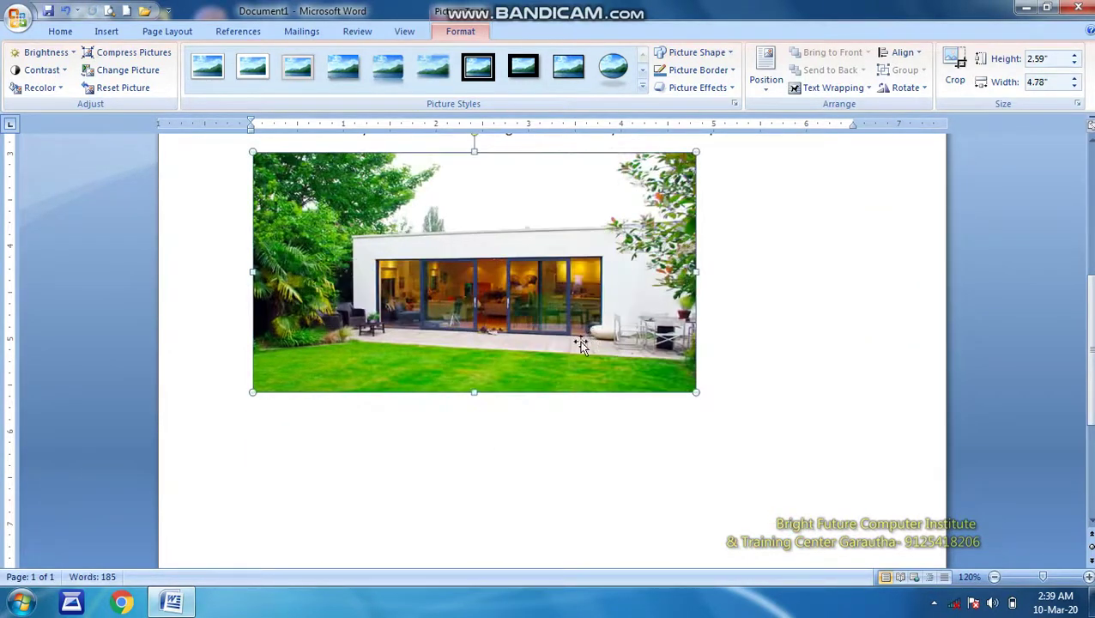
{"action": "left_click_drag", "start_coordinate": [475, 392], "coordinate": [475, 460]}
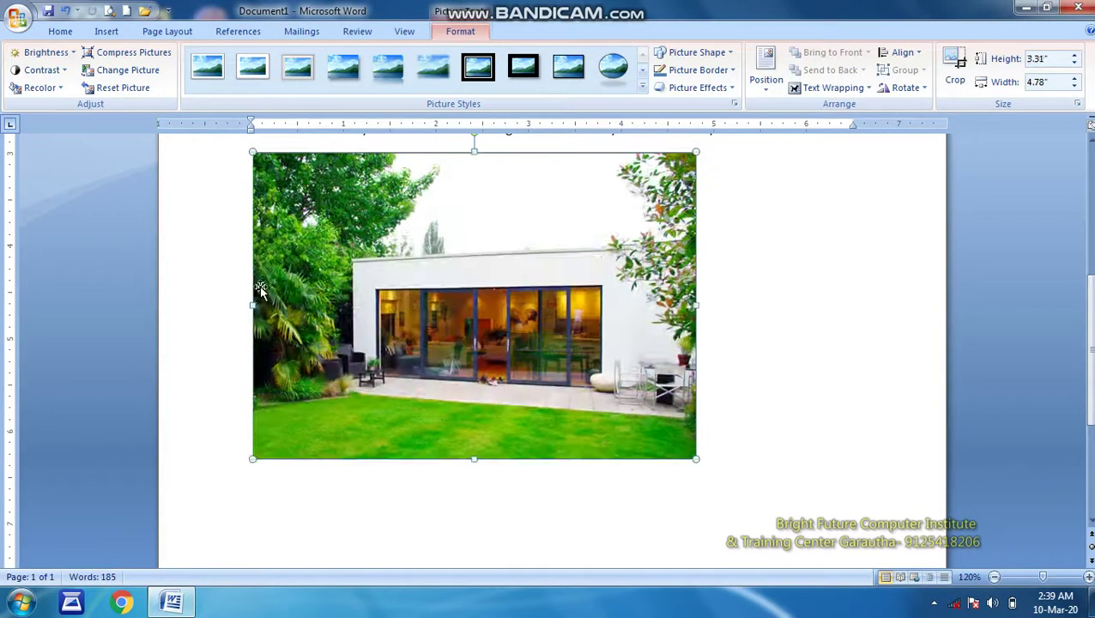
{"action": "left_click_drag", "start_coordinate": [252, 302], "coordinate": [292, 302]}
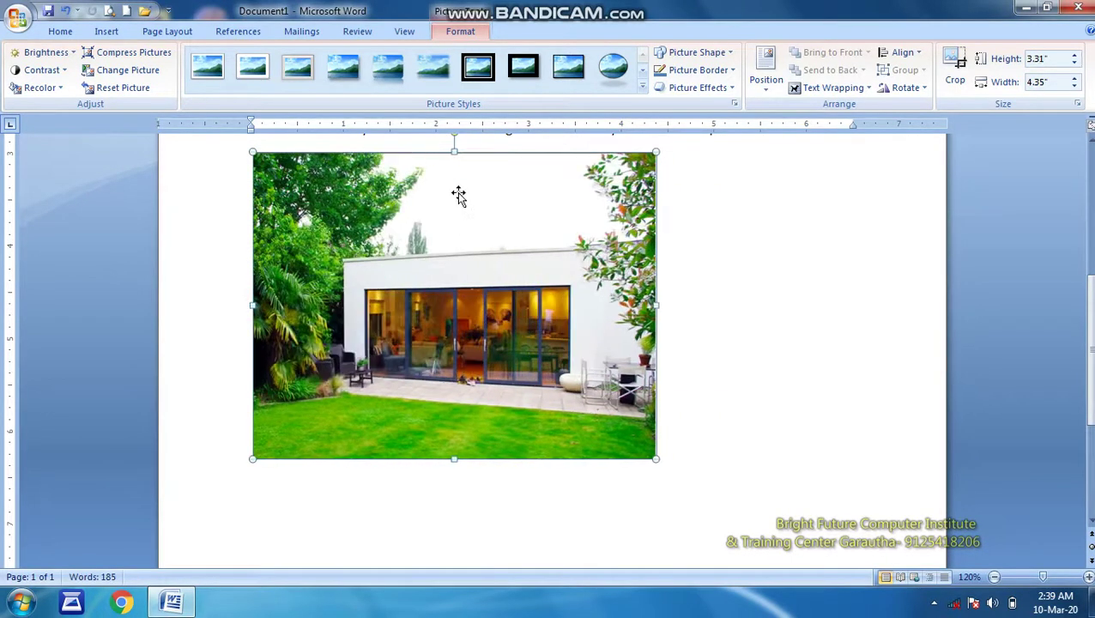
Set the photo's wrapping to In Front of Text and move it toward the page centre
{"action": "left_click", "coordinate": [836, 89]}
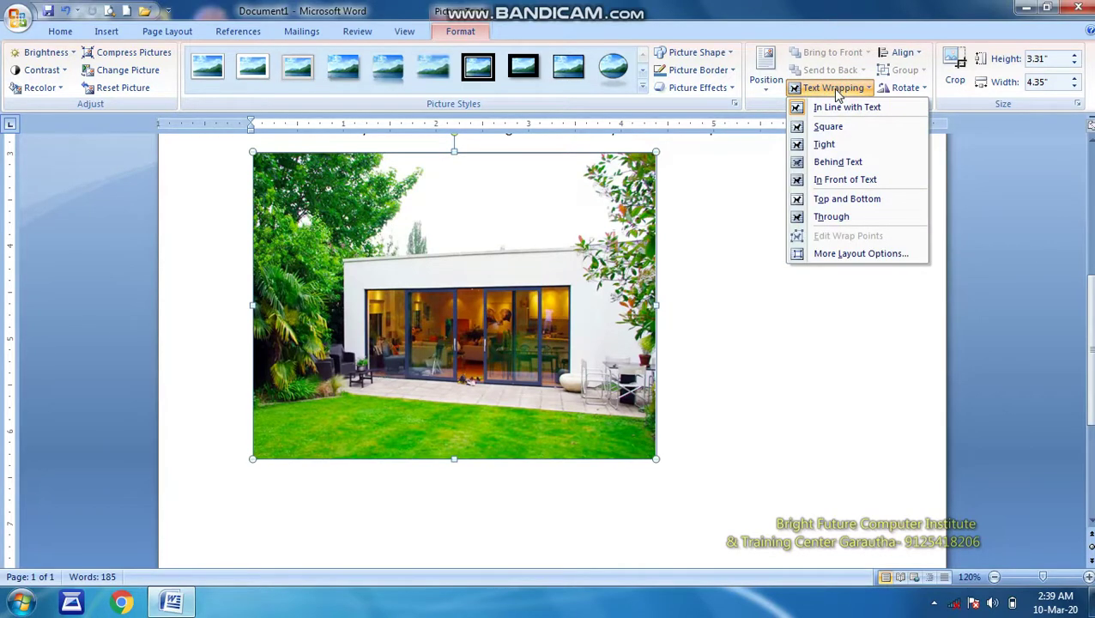
{"action": "left_click", "coordinate": [831, 181]}
{"action": "left_click_drag", "start_coordinate": [428, 220], "coordinate": [579, 266]}
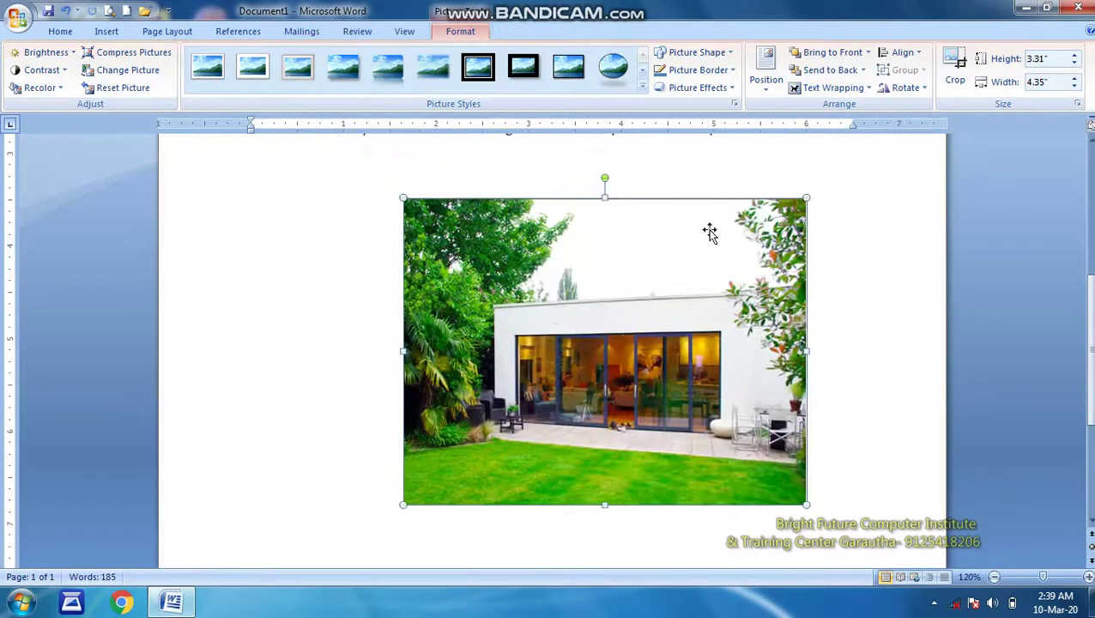
{"action": "left_click_drag", "start_coordinate": [709, 231], "coordinate": [568, 266]}
{"action": "left_click_drag", "start_coordinate": [538, 313], "coordinate": [665, 262]}
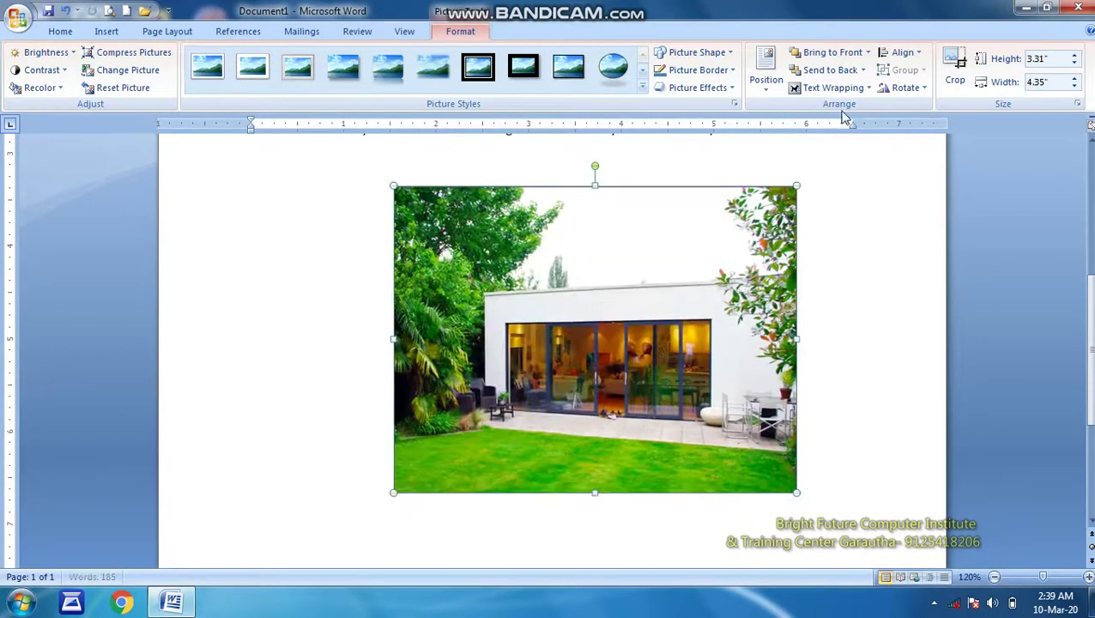
{"action": "left_click_drag", "start_coordinate": [613, 288], "coordinate": [569, 310]}
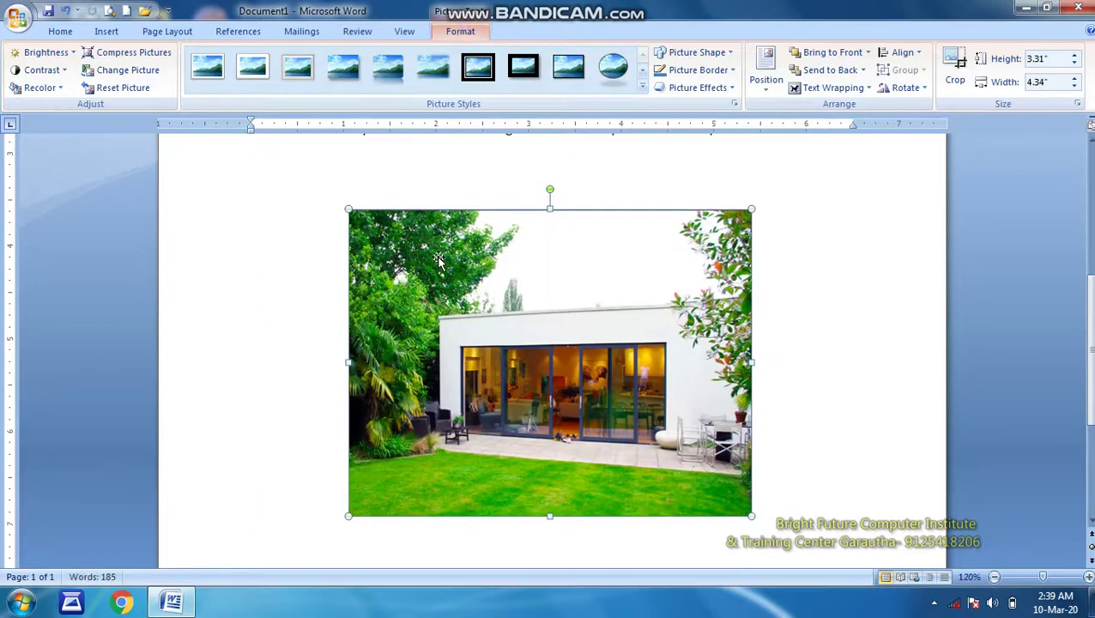
{"action": "left_click", "coordinate": [372, 187]}
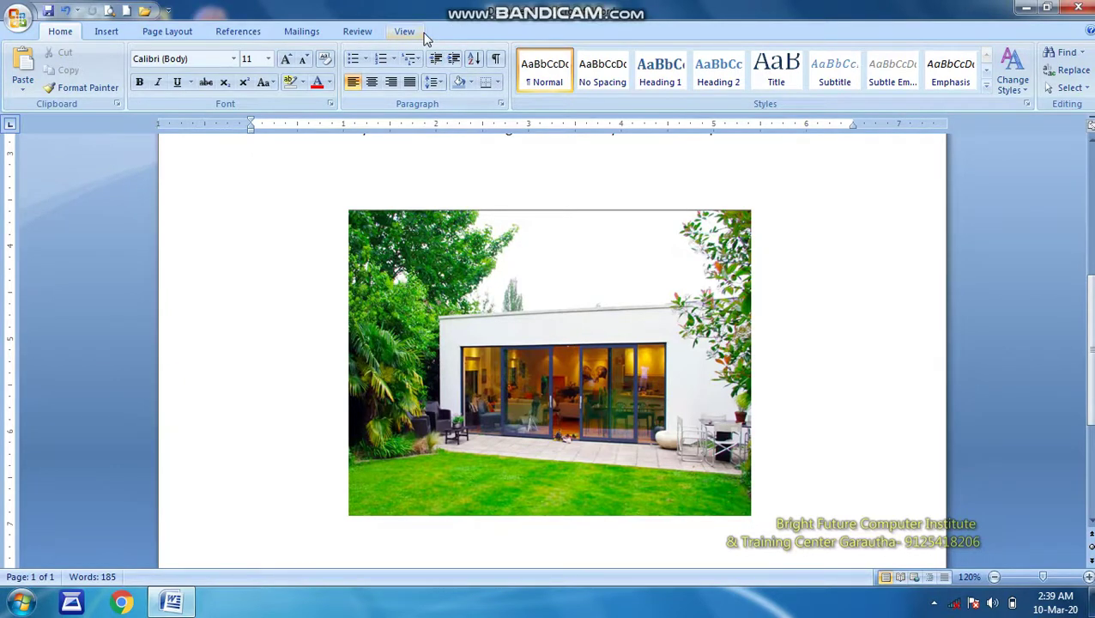
Reselect the photo and keep its wrapping set to In Front of Text
{"action": "left_click", "coordinate": [530, 324]}
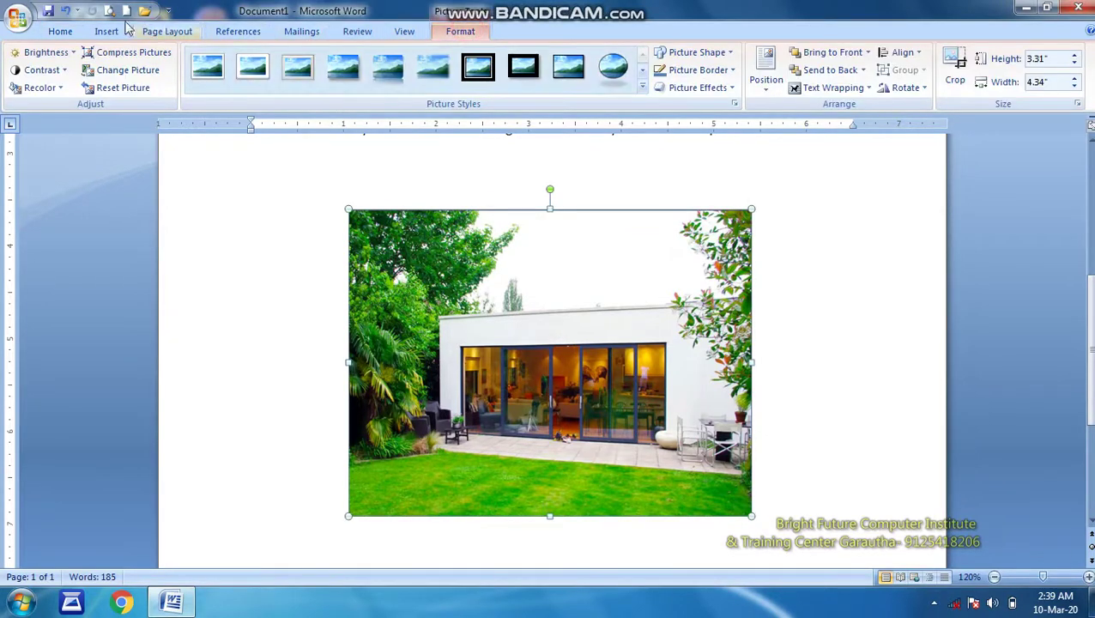
{"action": "left_click", "coordinate": [60, 31]}
{"action": "left_click", "coordinate": [460, 31]}
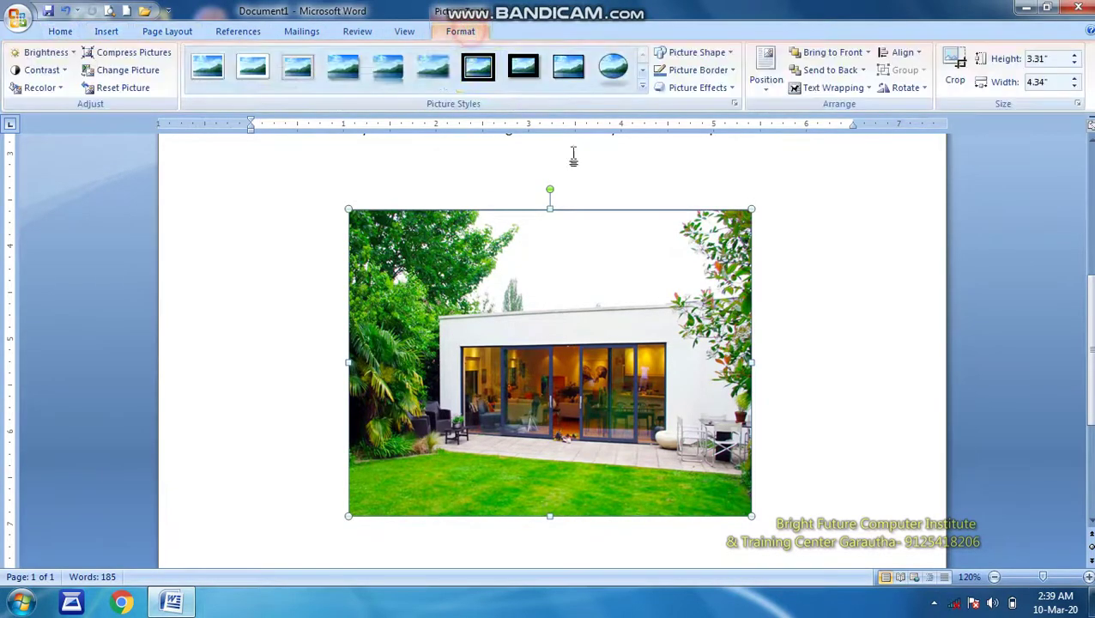
{"action": "left_click", "coordinate": [833, 88]}
{"action": "left_click", "coordinate": [832, 180]}
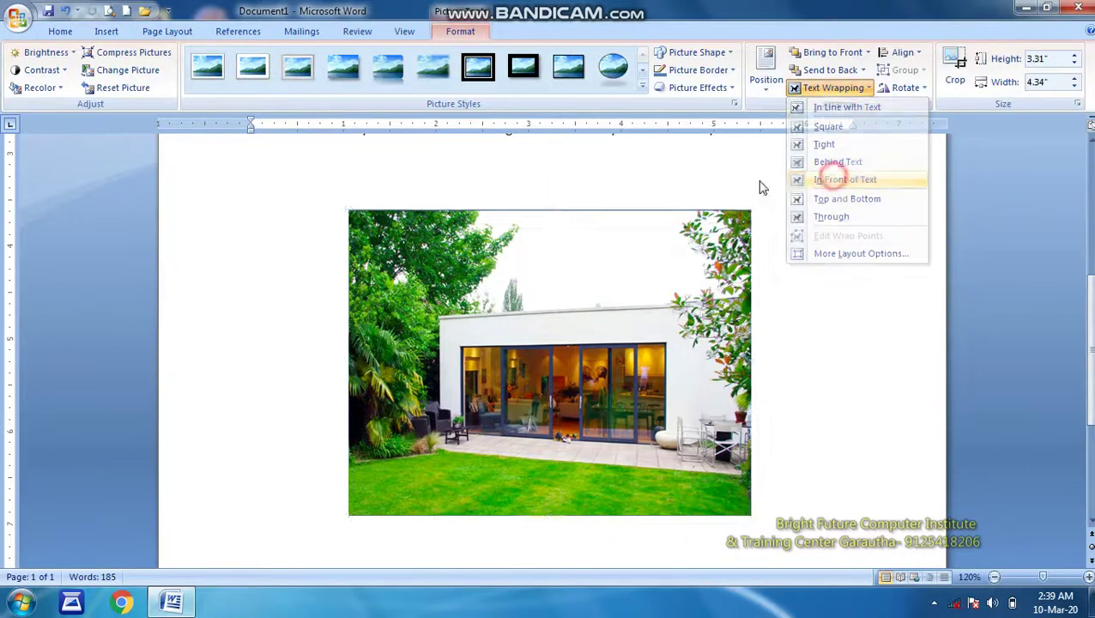
{"action": "left_click", "coordinate": [105, 34]}
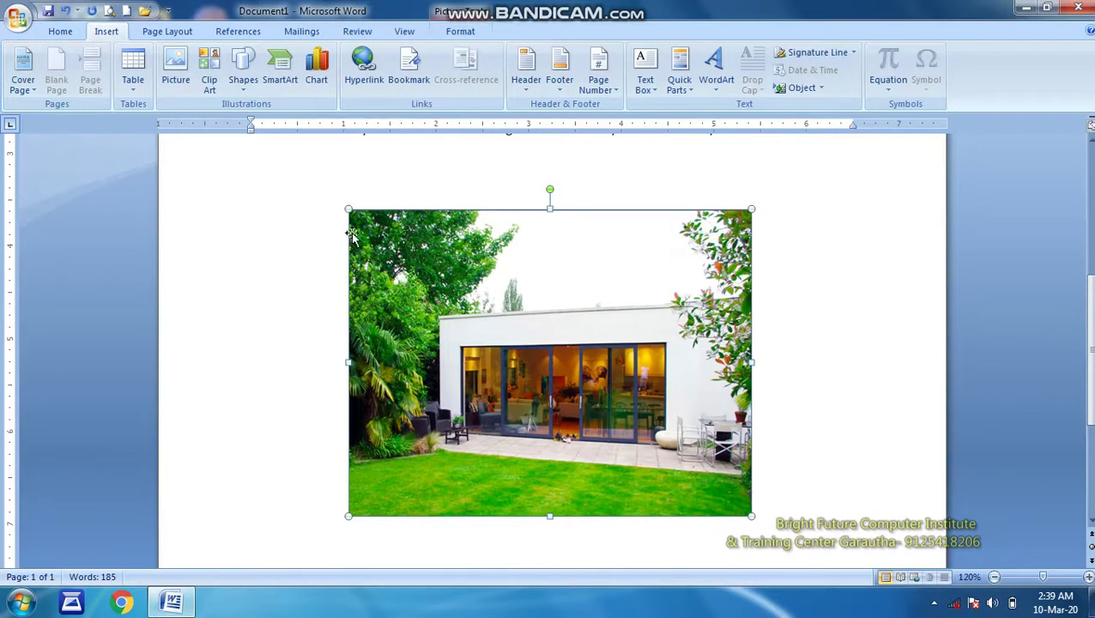
Shrink the photo, tilt it about 15° and back upright, then delete it
{"action": "left_click_drag", "start_coordinate": [344, 208], "coordinate": [371, 227]}
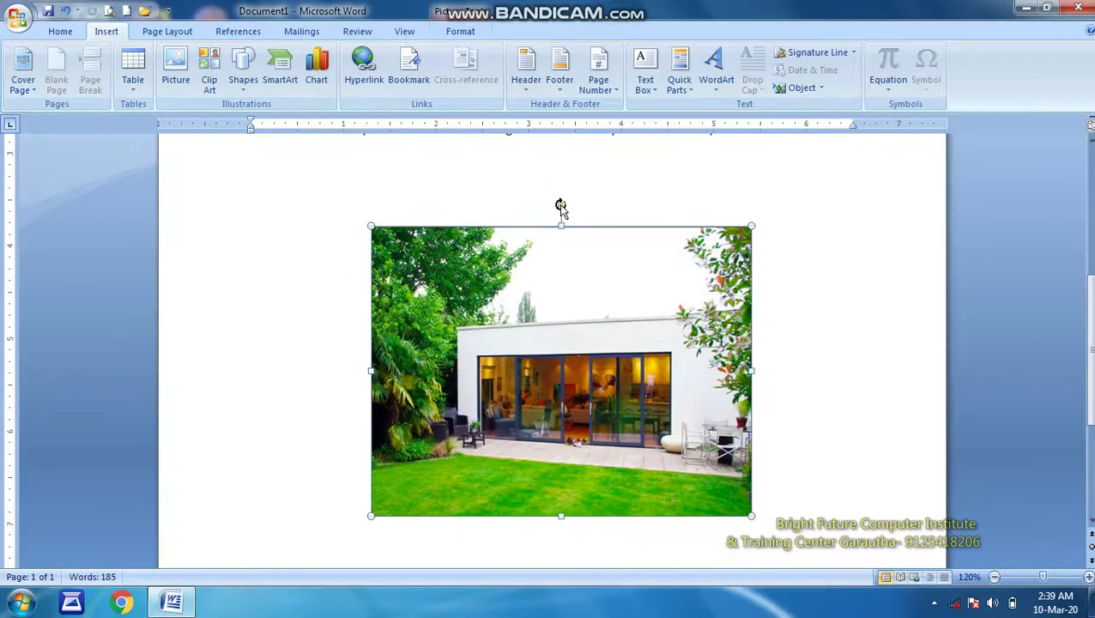
{"action": "left_click_drag", "start_coordinate": [560, 206], "coordinate": [515, 204]}
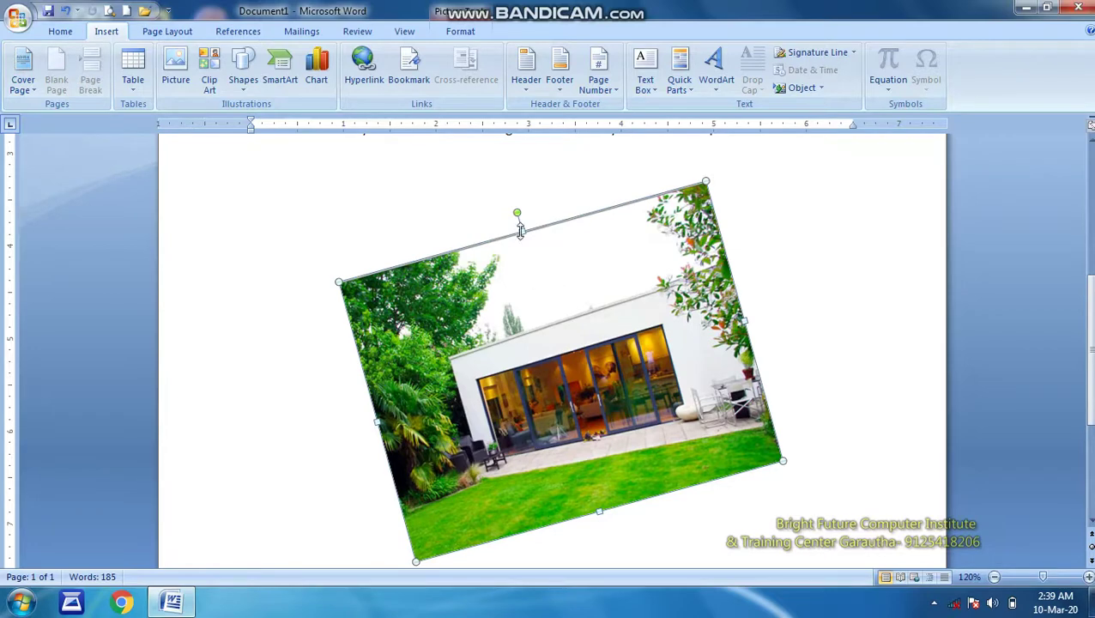
{"action": "left_click_drag", "start_coordinate": [514, 214], "coordinate": [558, 213]}
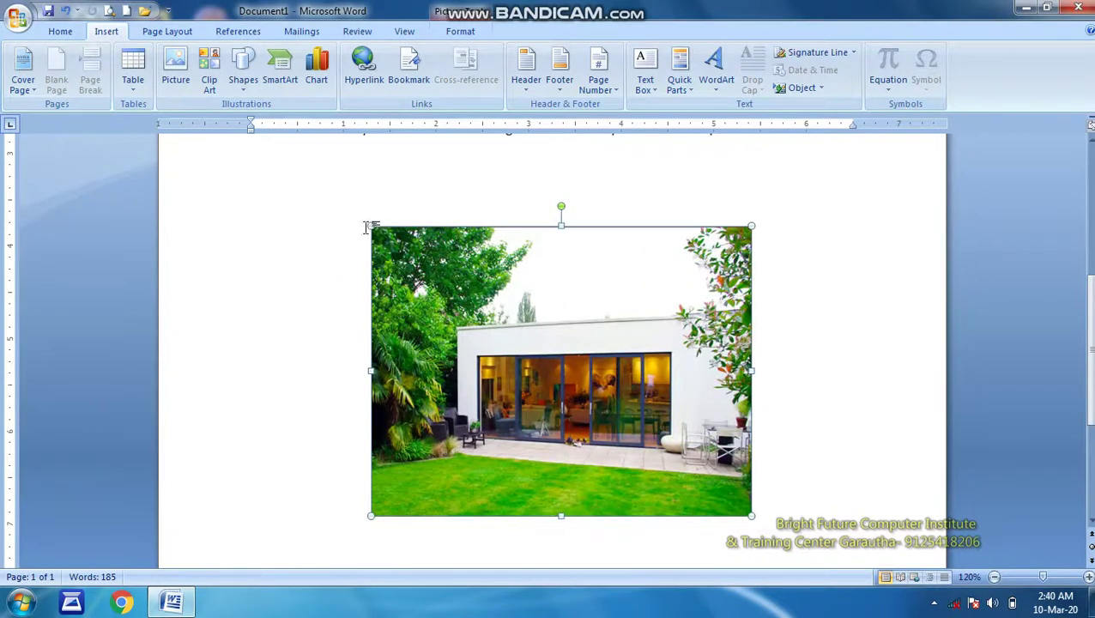
{"action": "left_click_drag", "start_coordinate": [370, 222], "coordinate": [456, 292]}
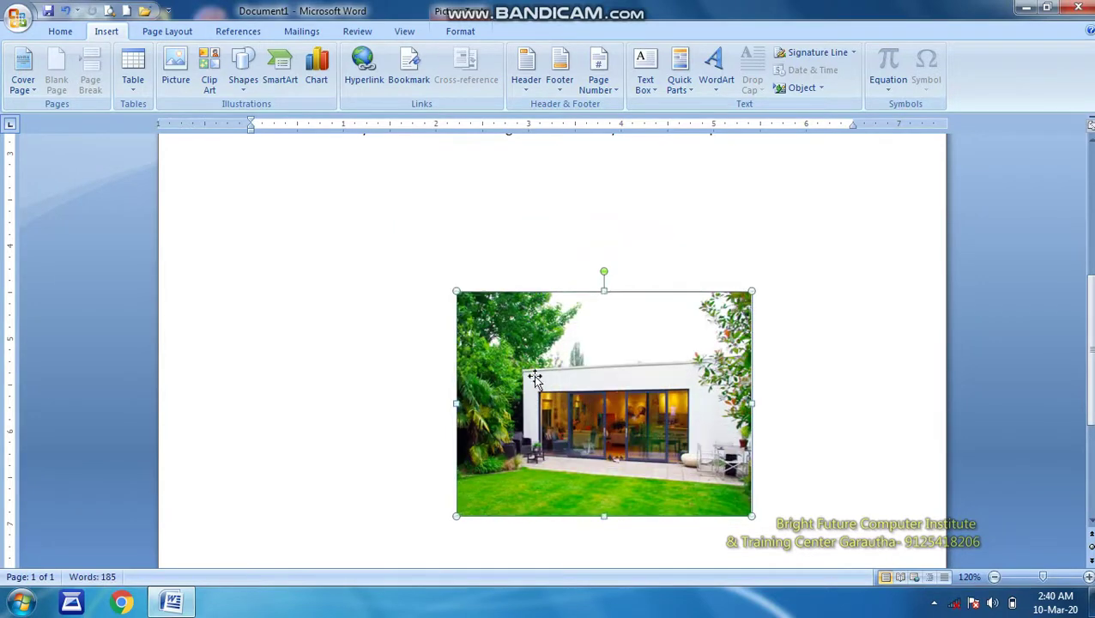
{"action": "left_click_drag", "start_coordinate": [531, 378], "coordinate": [513, 374]}
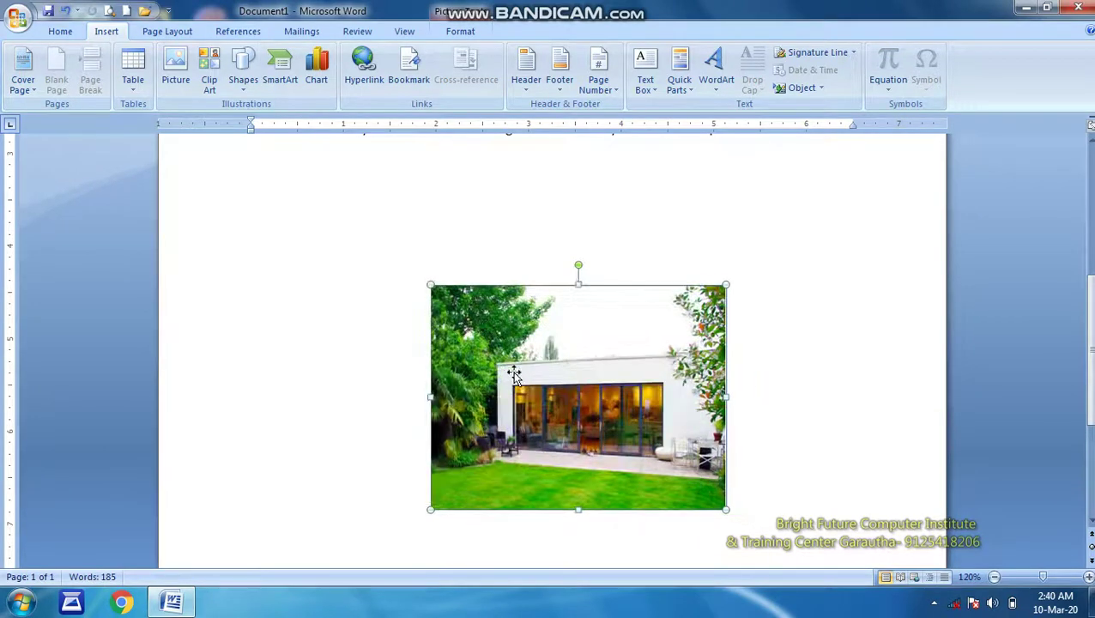
{"action": "key", "text": "Delete"}
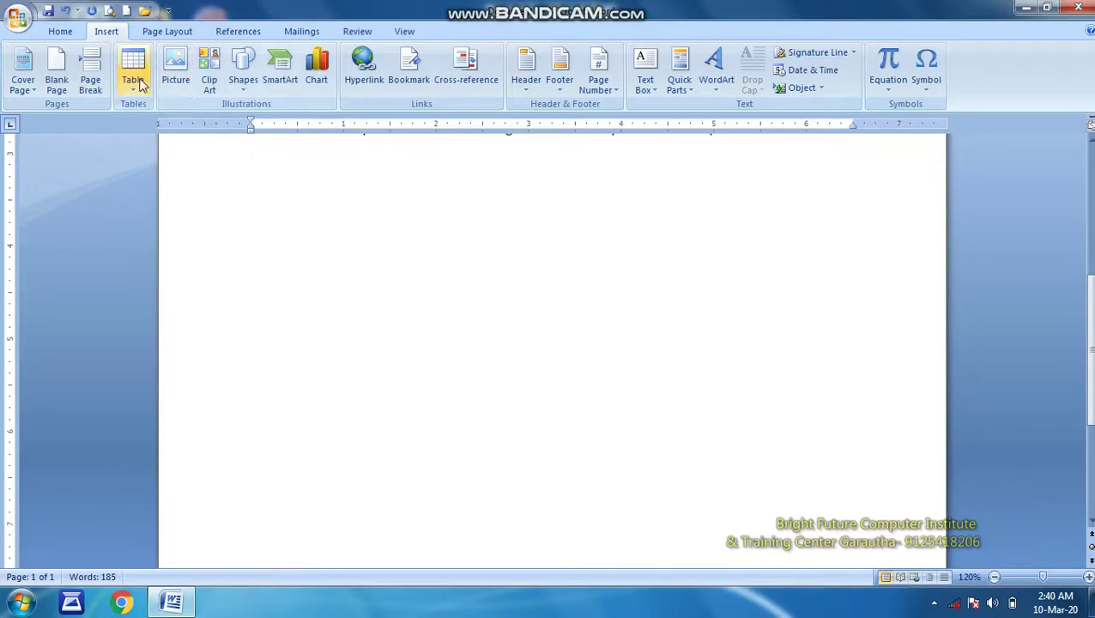